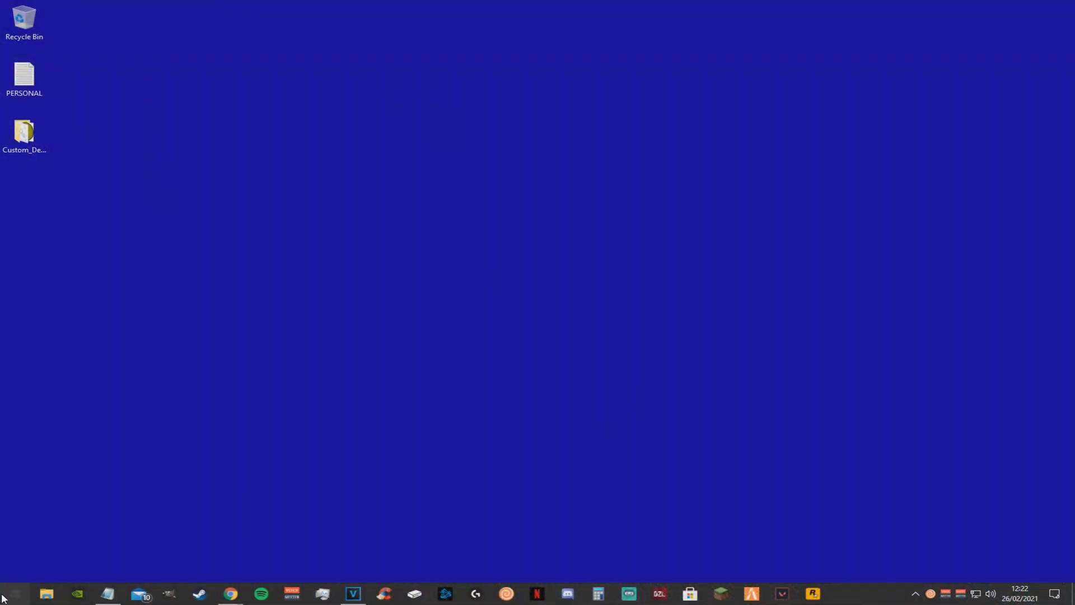
Search WINDOWS UPDATE, run Check for updates, then close Settings and reopen Start
left_click(15, 594)
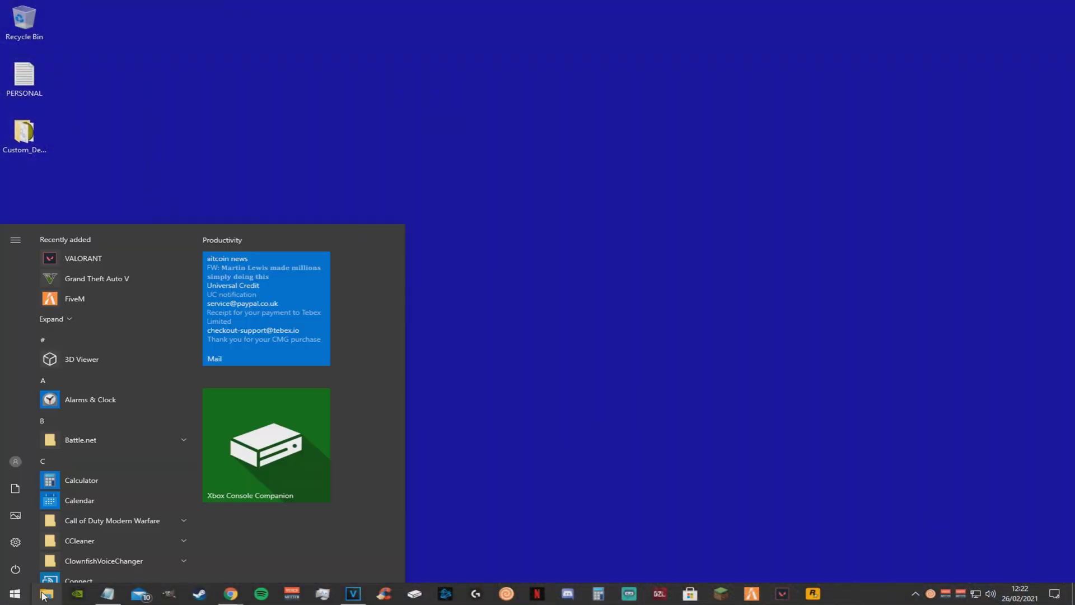
type("WINDOWS UPD")
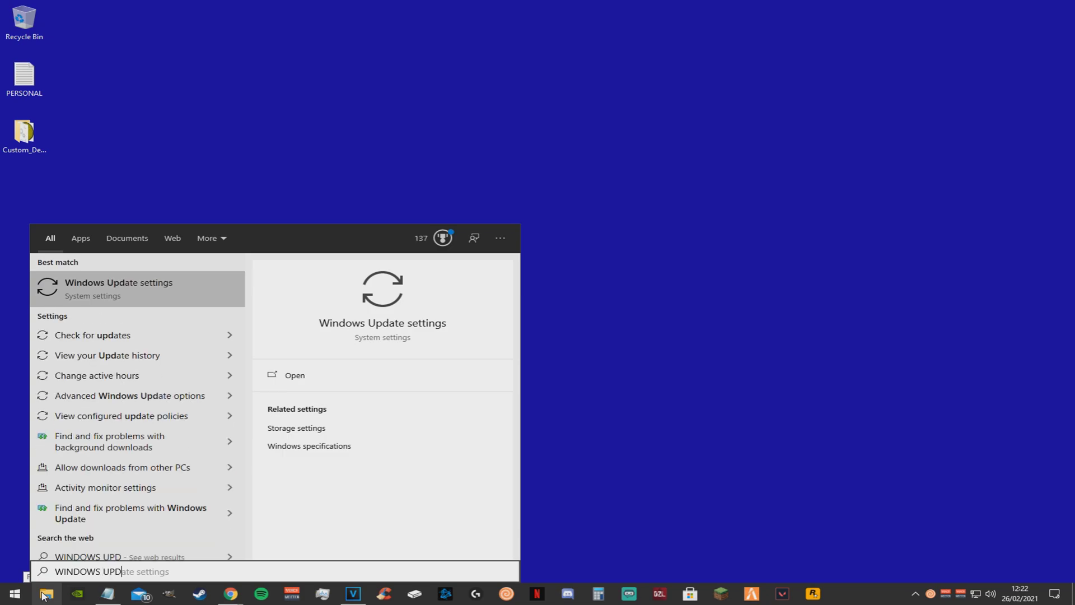
type("ATE")
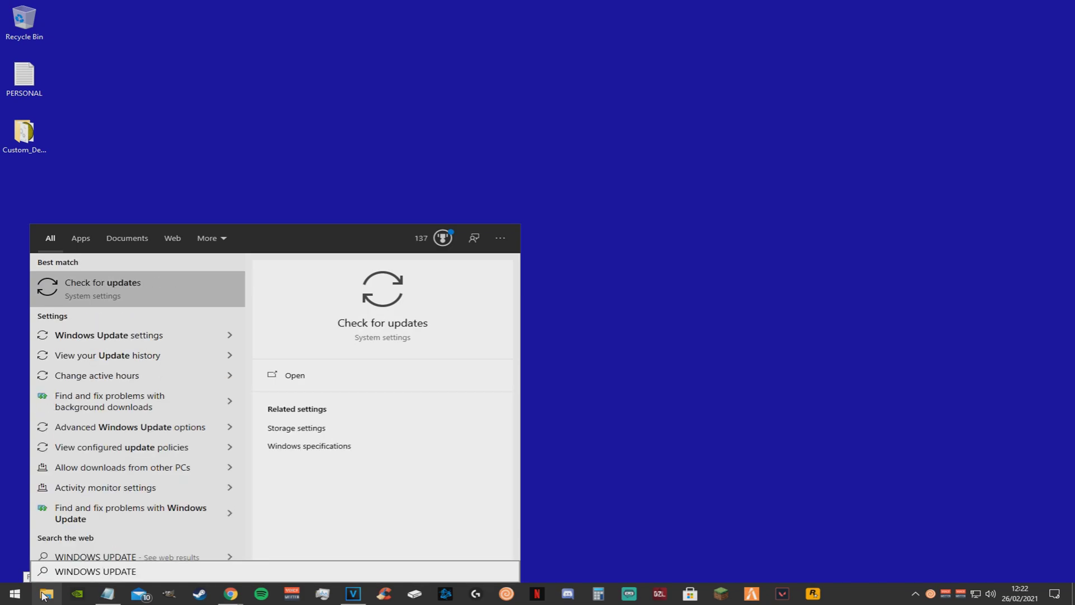
key("Return")
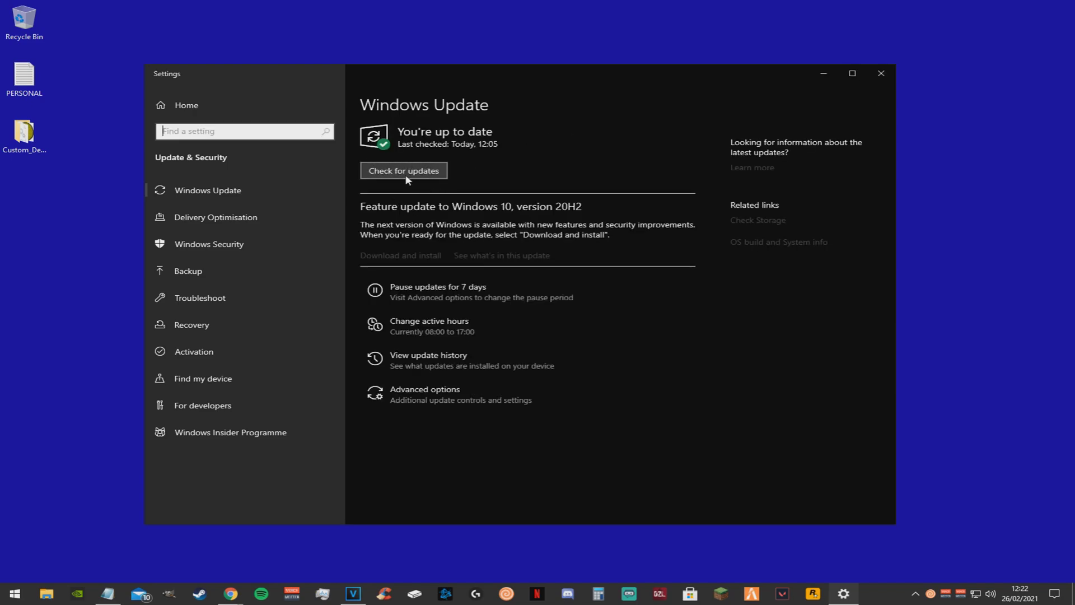
left_click(406, 176)
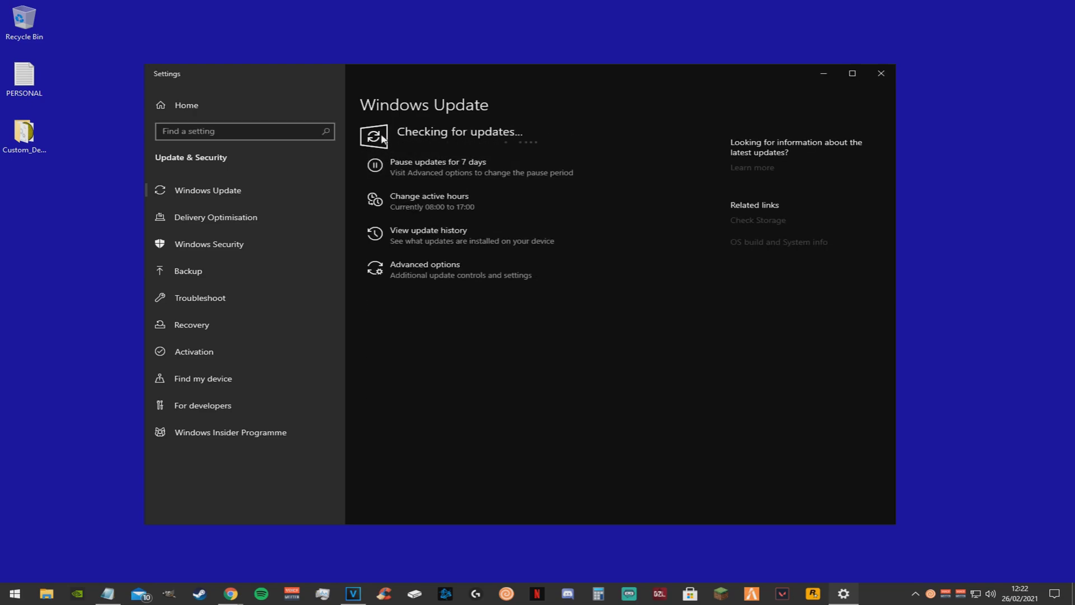
left_click(886, 72)
left_click(14, 594)
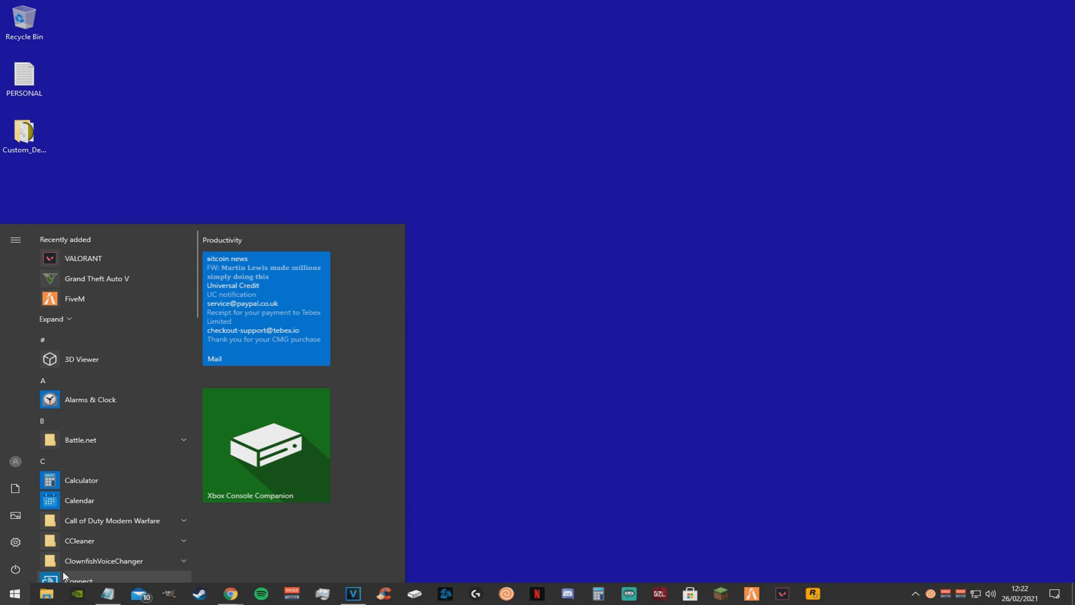
Recycle every file in %TEMP%, skipping all in-use items, then close the folder
type("%")
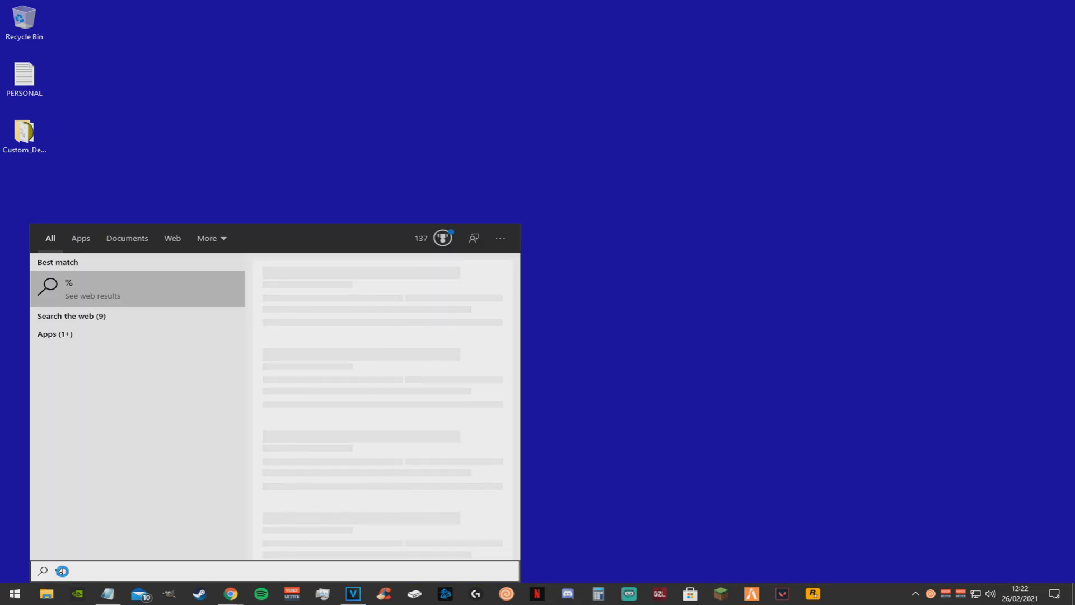
type("TEMP%")
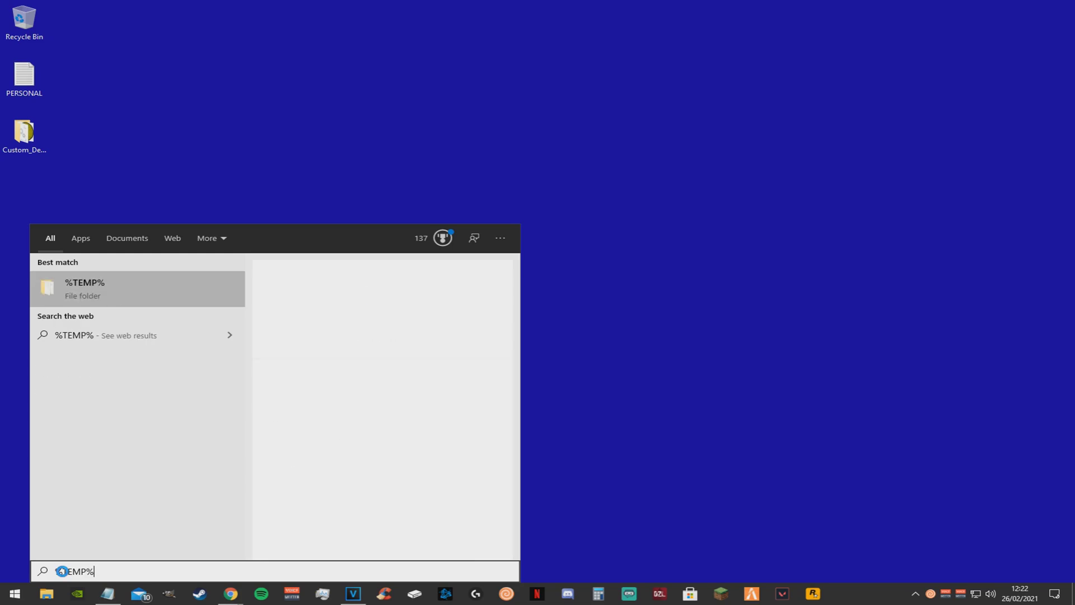
key("Return")
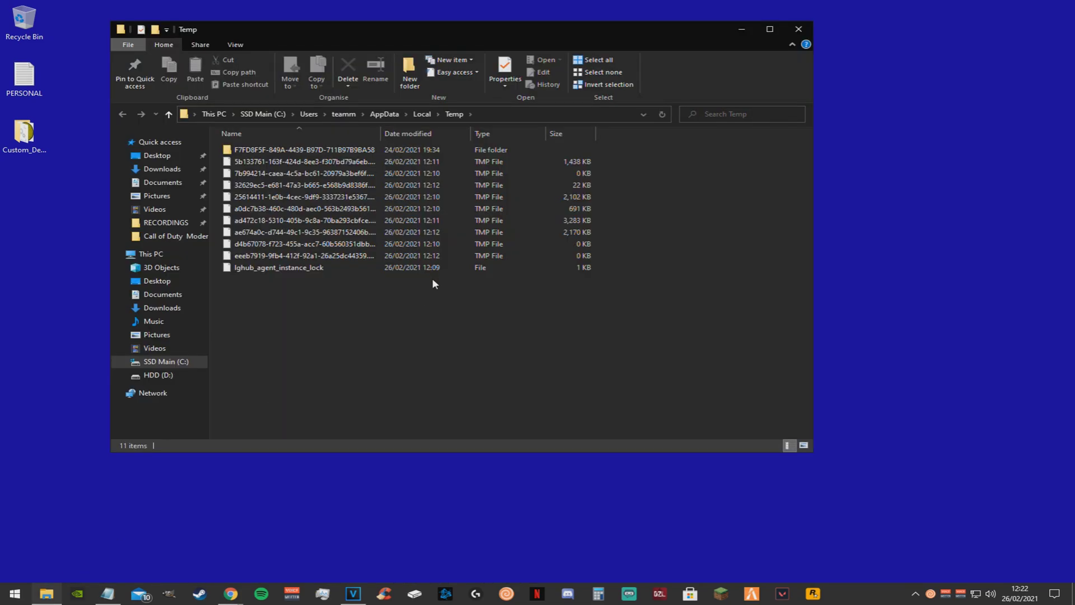
key("ctrl+a")
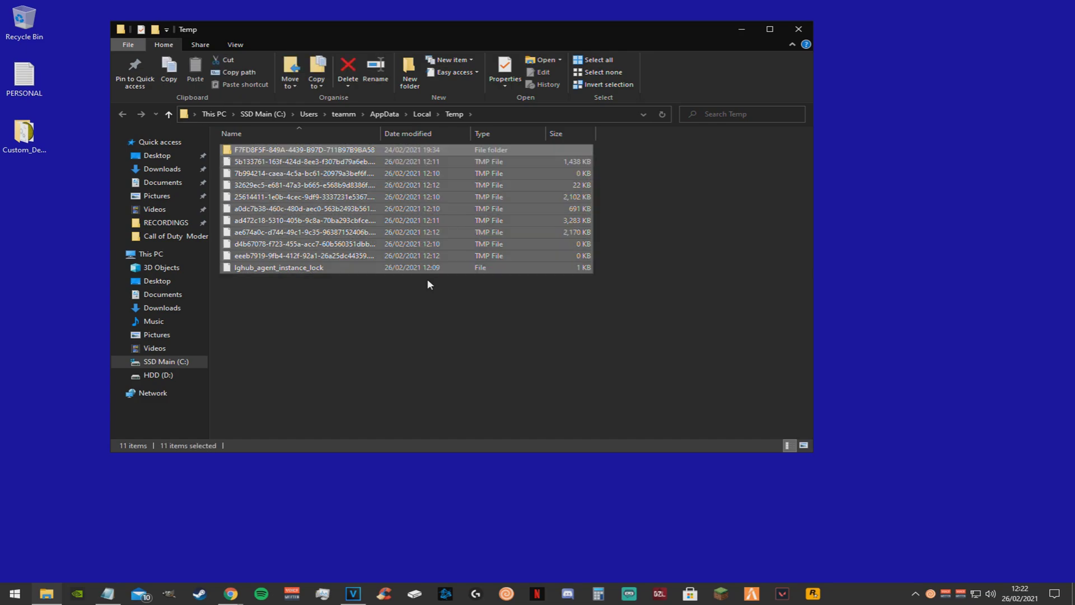
key("Delete")
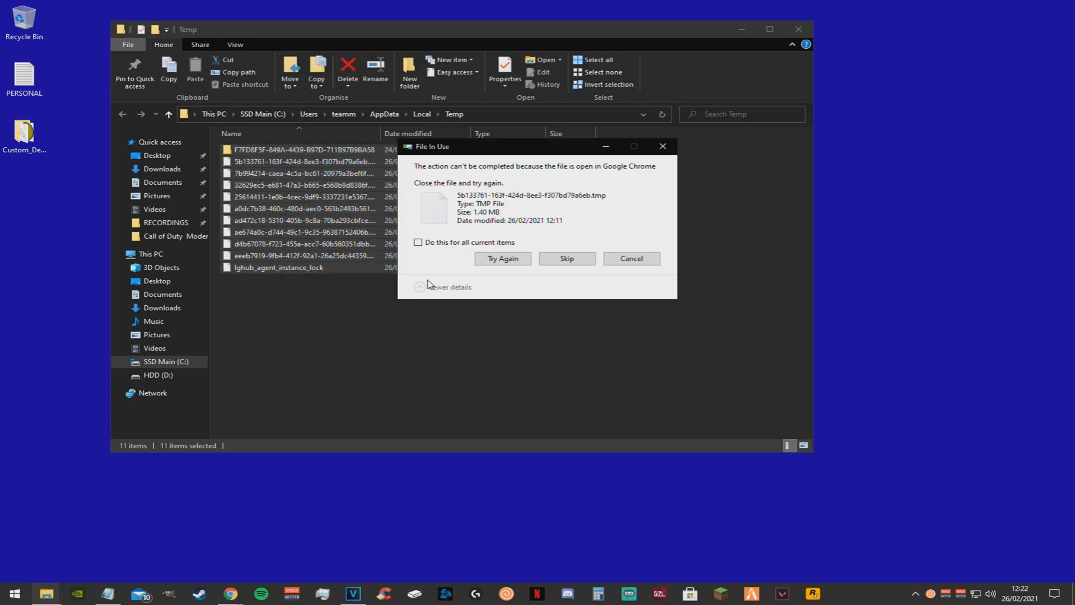
left_click(441, 248)
left_click(569, 260)
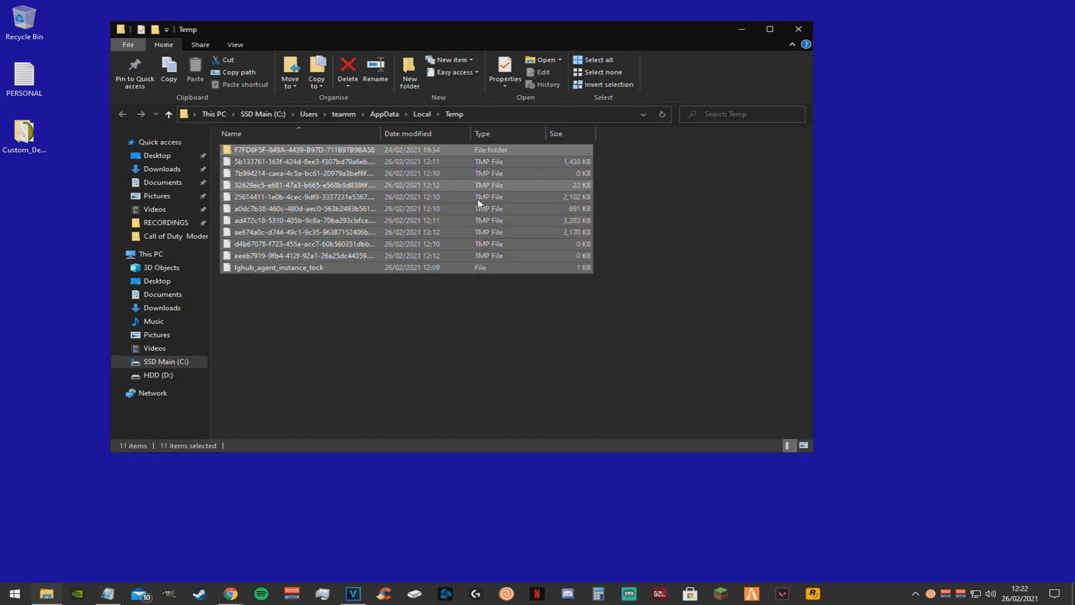
right_click(15, 24)
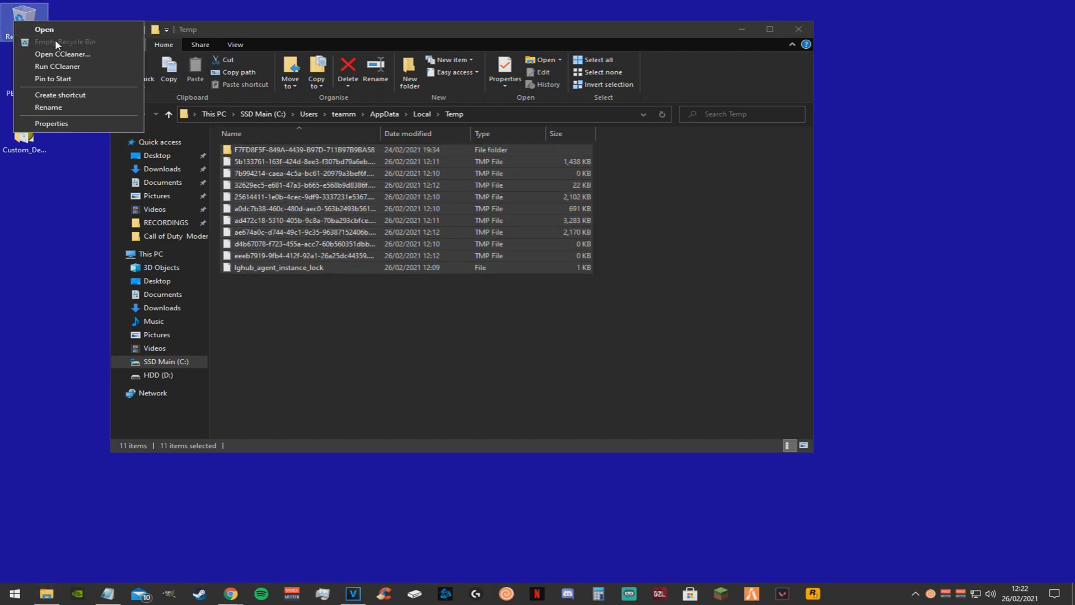
left_click(798, 29)
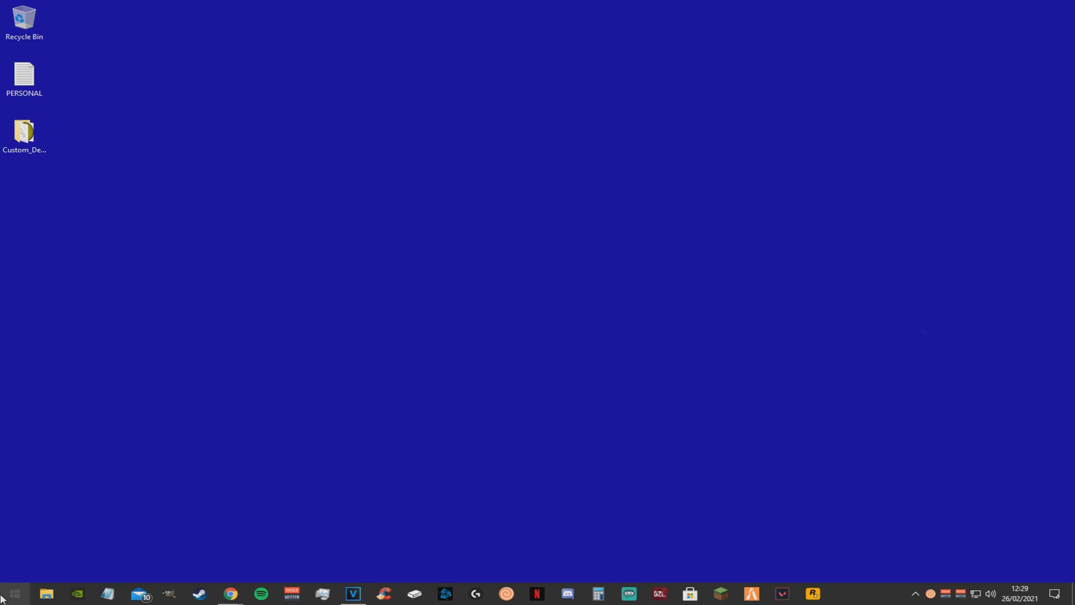
Leave 'Let apps run in the background' switched Off on Background apps, then close Settings
left_click(2, 597)
type("BACKGRO")
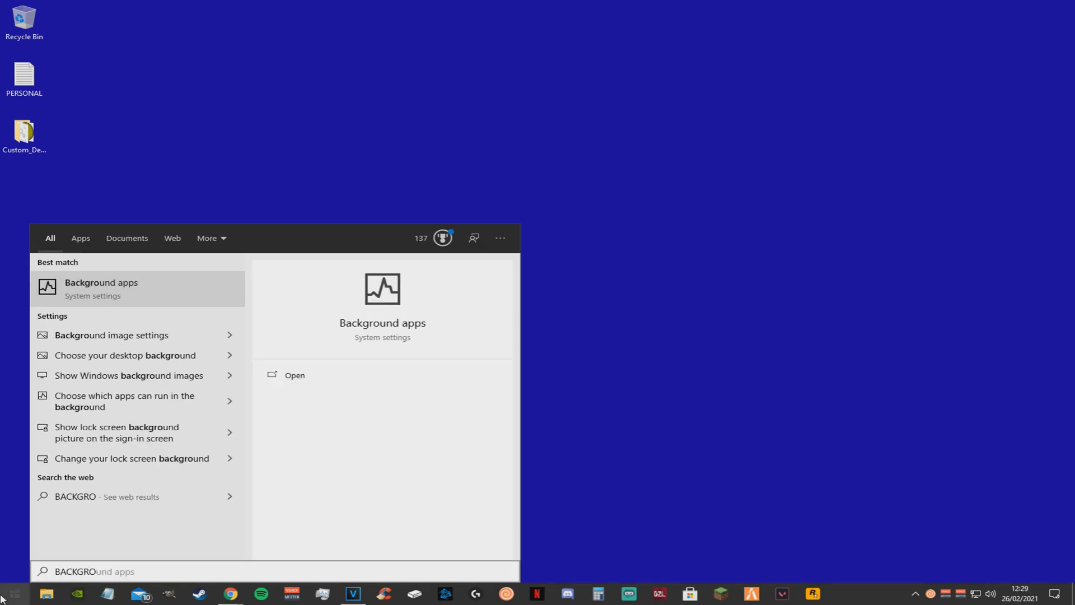
key("Return")
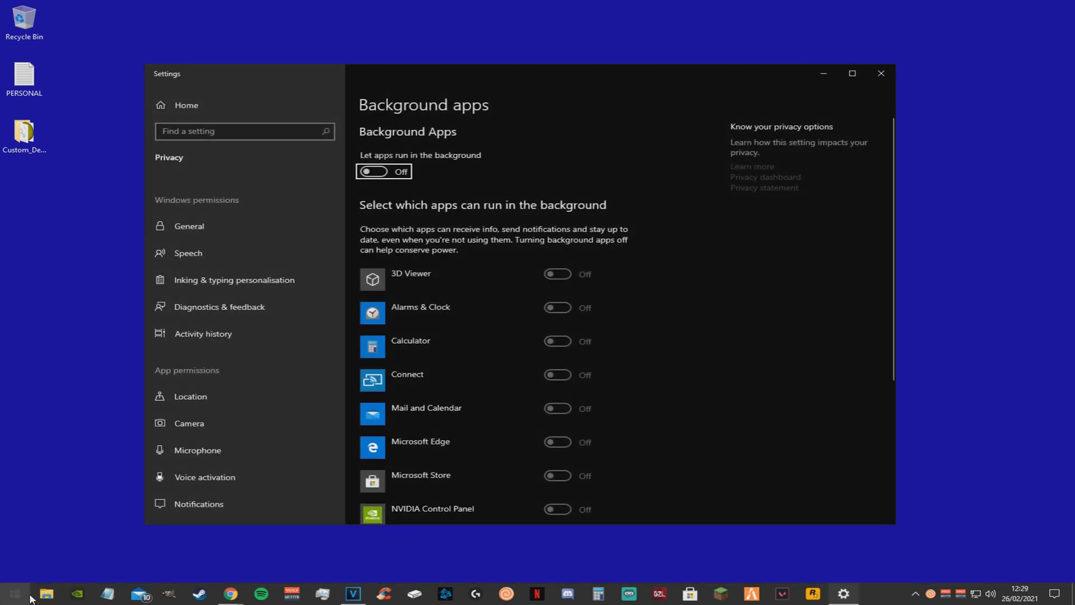
scroll(474, 375, "down", 1)
scroll(473, 378, "up", 1)
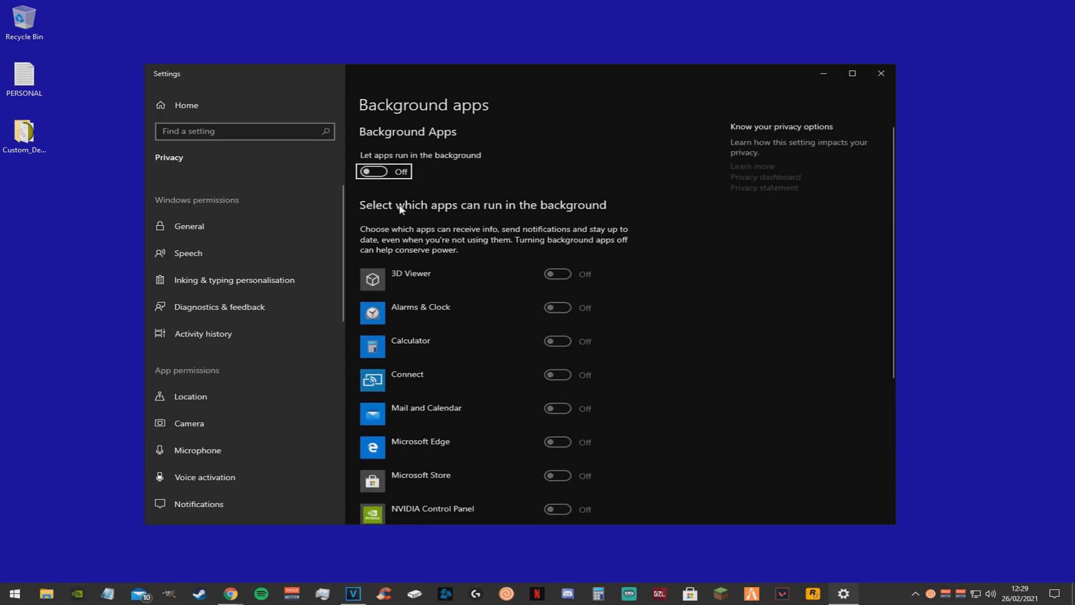
left_click(375, 173)
scroll(529, 330, "down", 5)
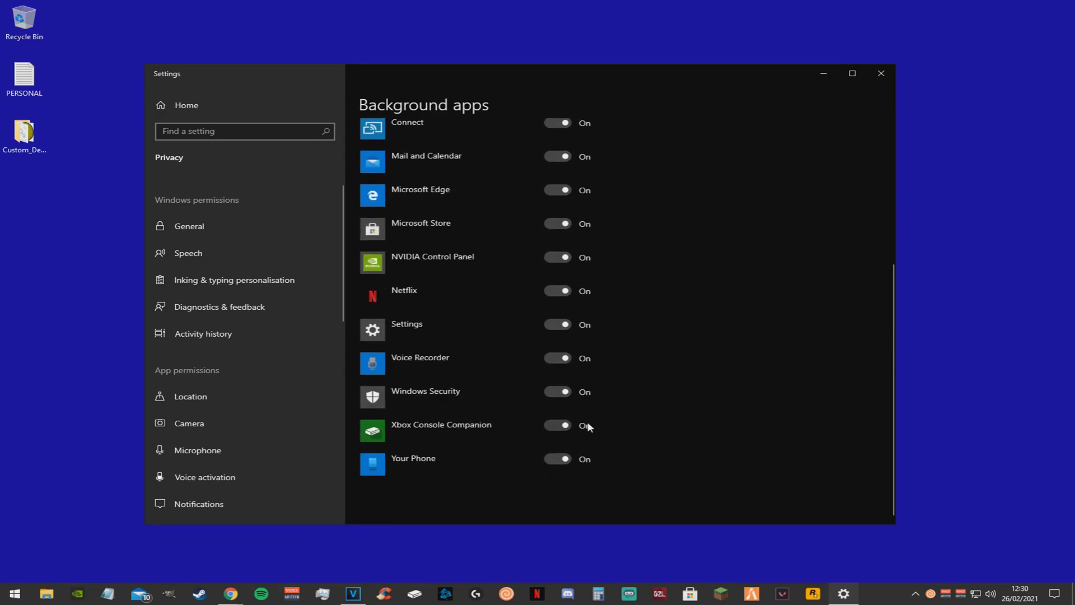
scroll(532, 386, "up", 5)
left_click(375, 172)
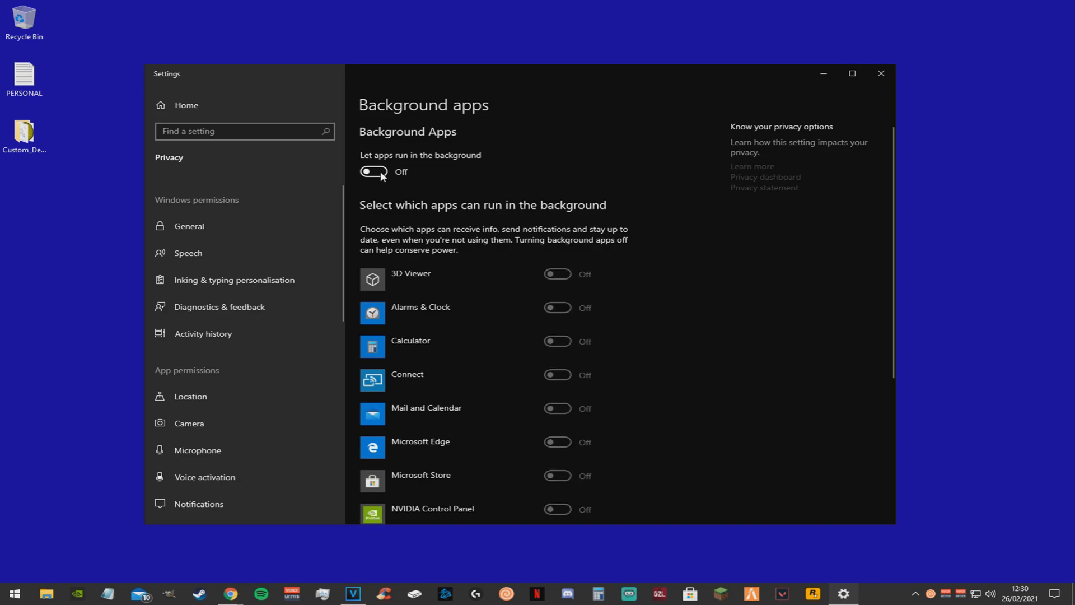
left_click(881, 73)
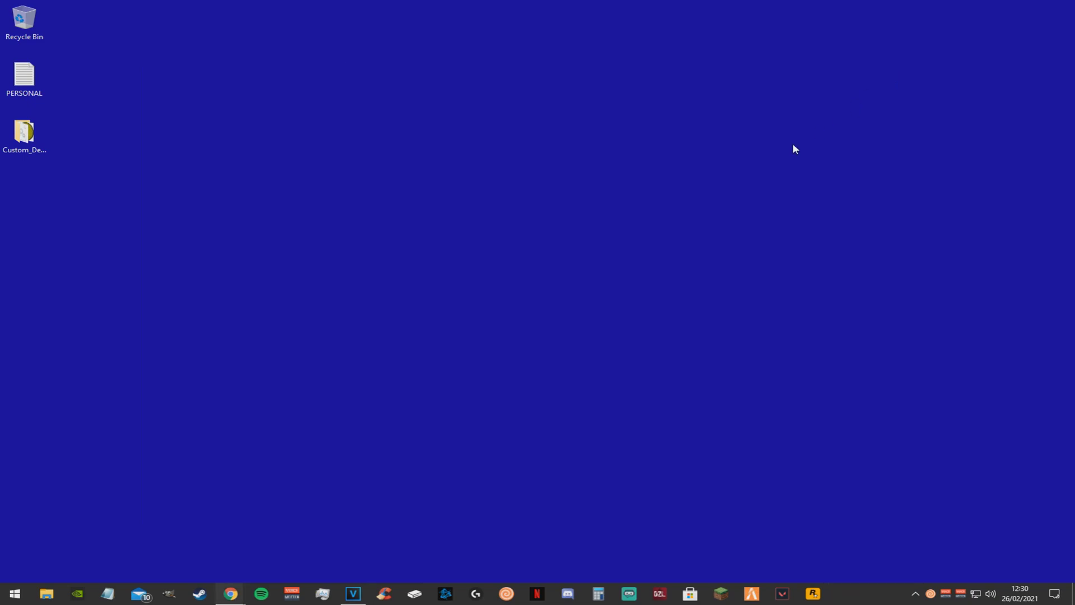
Open the High performance plan's advanced power settings from Power & sleep
key("super")
type("power")
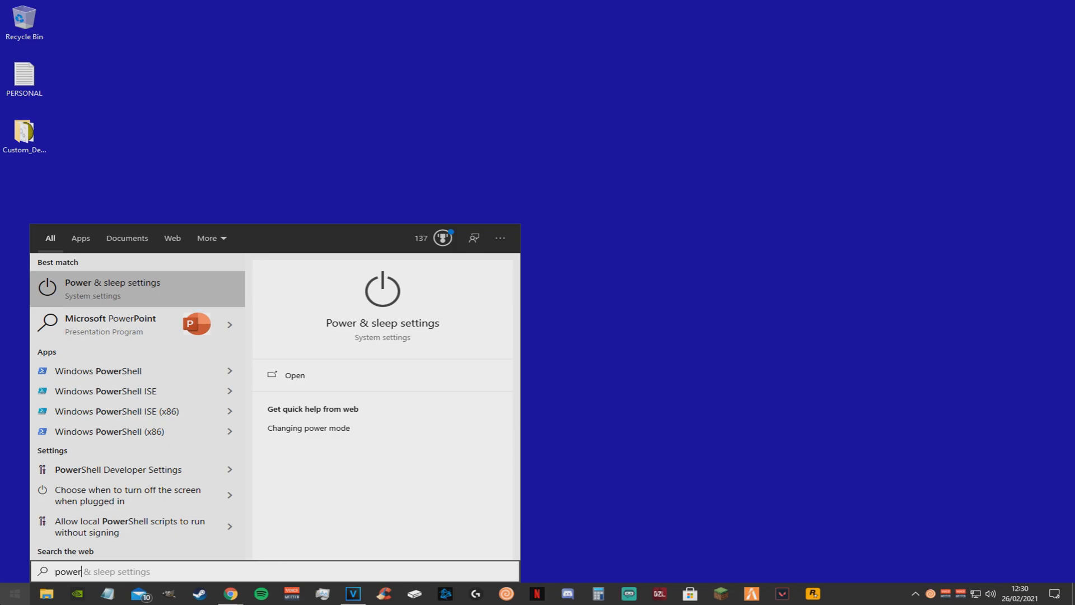
key("Return")
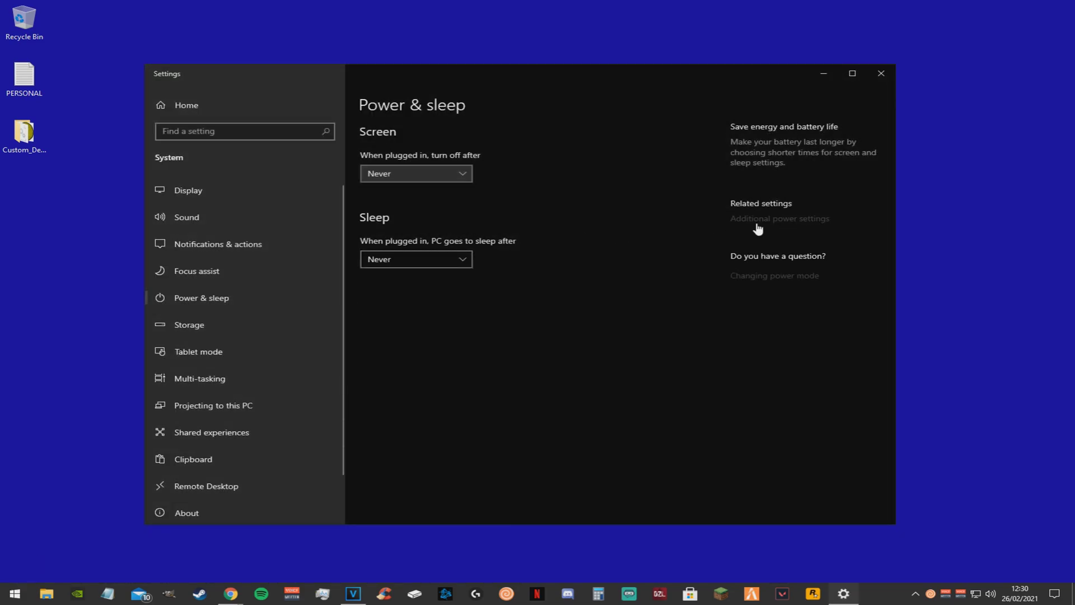
left_click(768, 224)
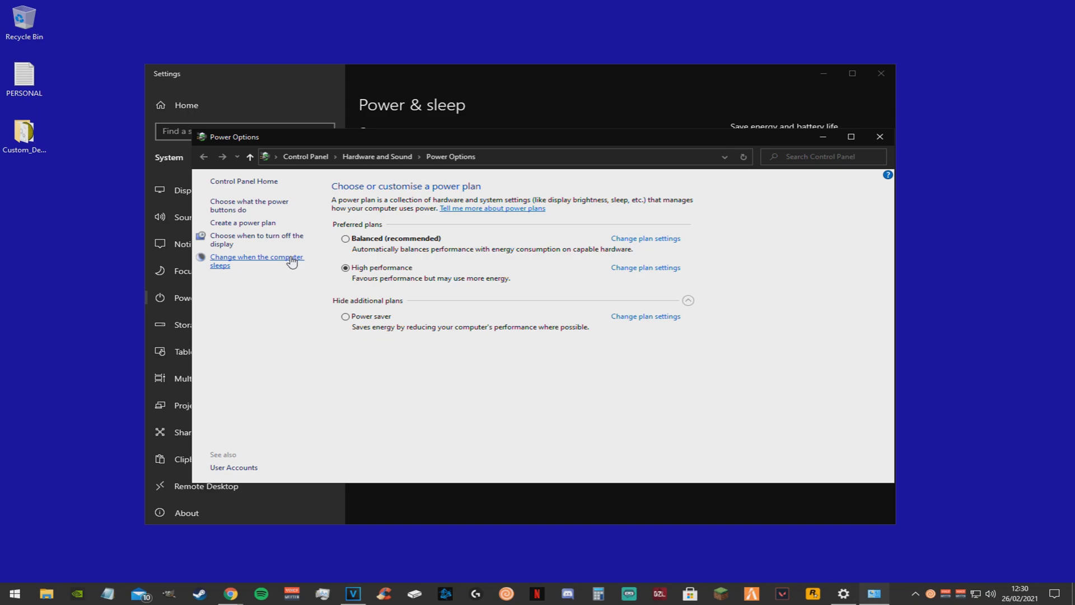
left_click(667, 271)
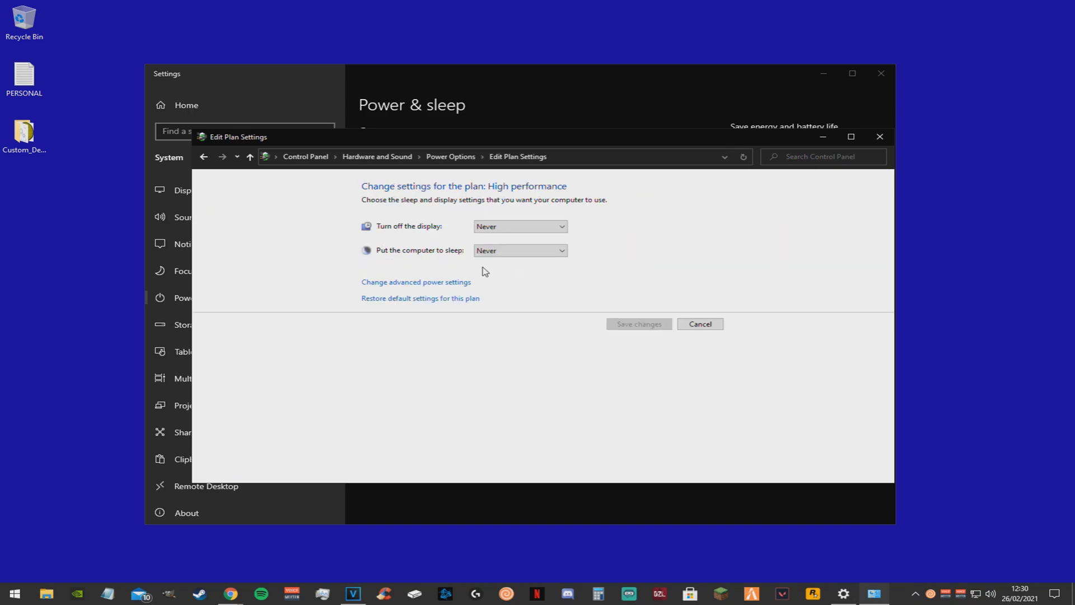
left_click(406, 282)
Confirm Minimum processor state at 100% under Processor power management, then apply
left_click_drag(170, 58, 473, 113)
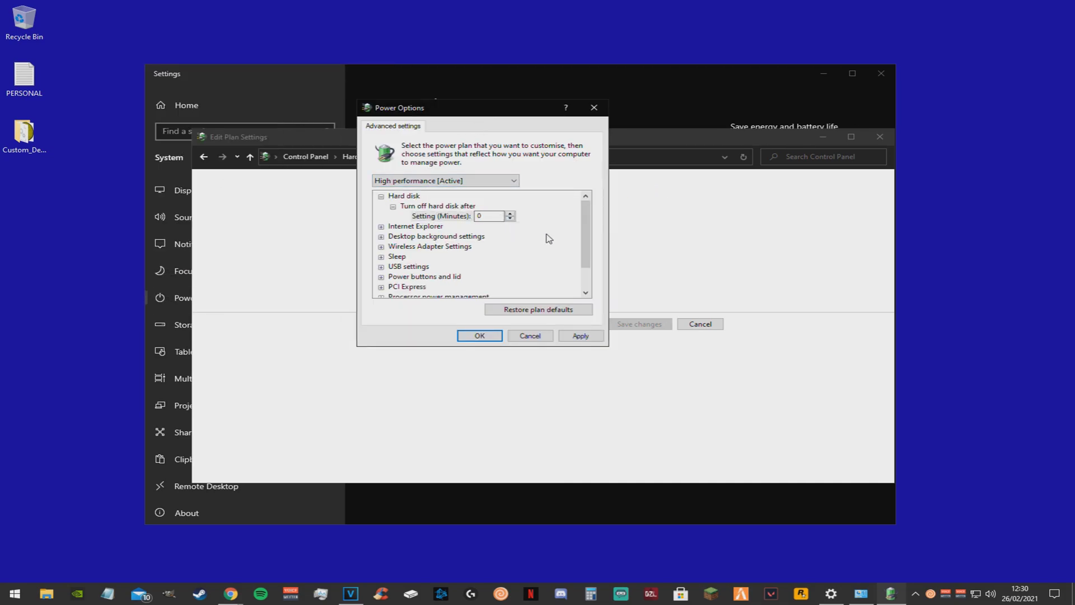
left_click_drag(585, 241, 585, 251)
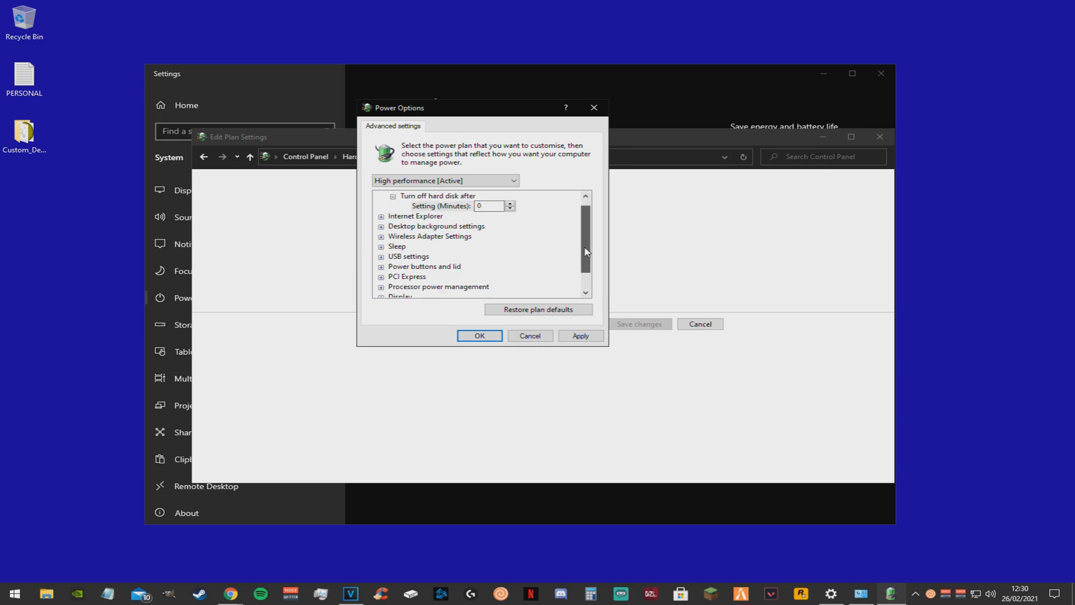
left_click(381, 287)
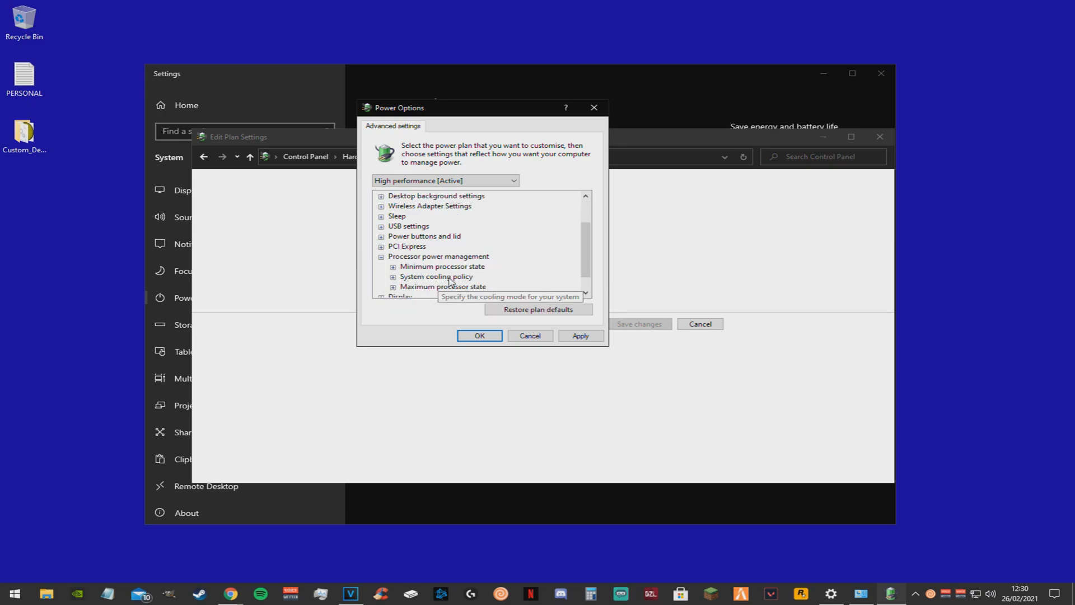
left_click(393, 268)
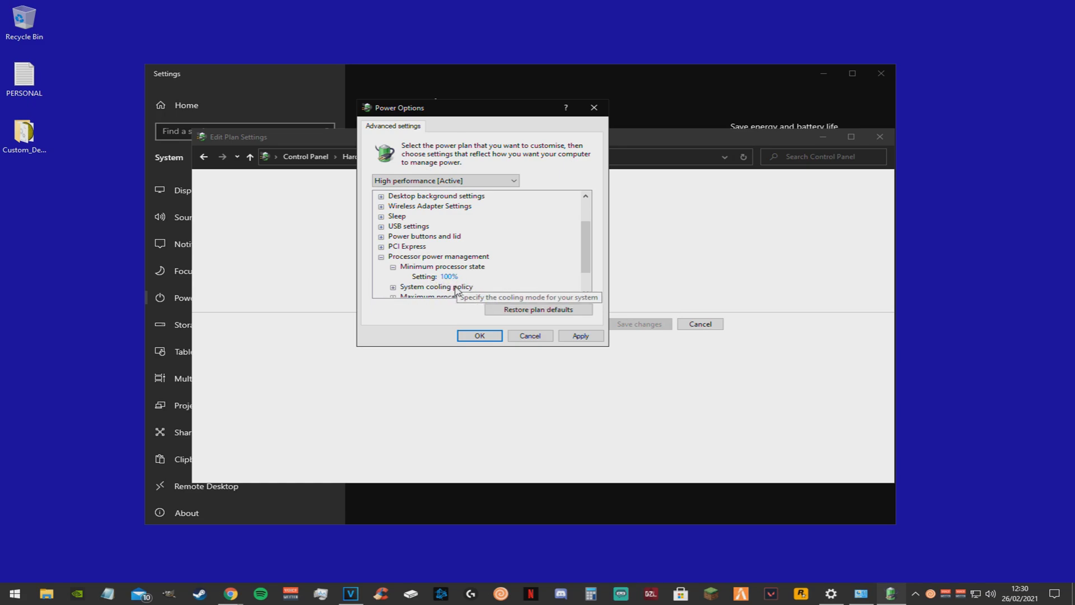
left_click(580, 336)
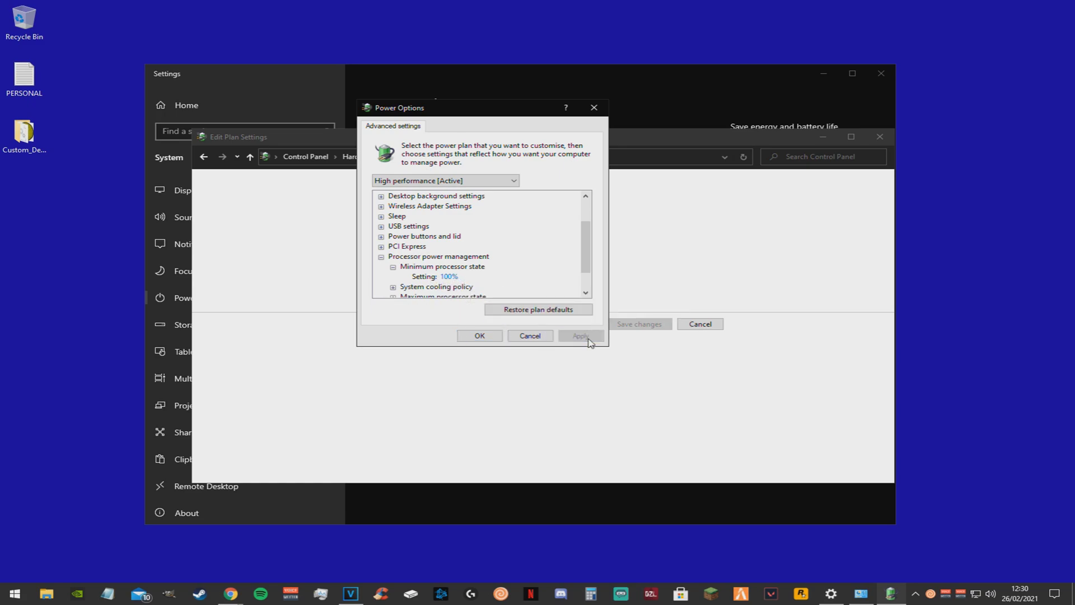
left_click(493, 339)
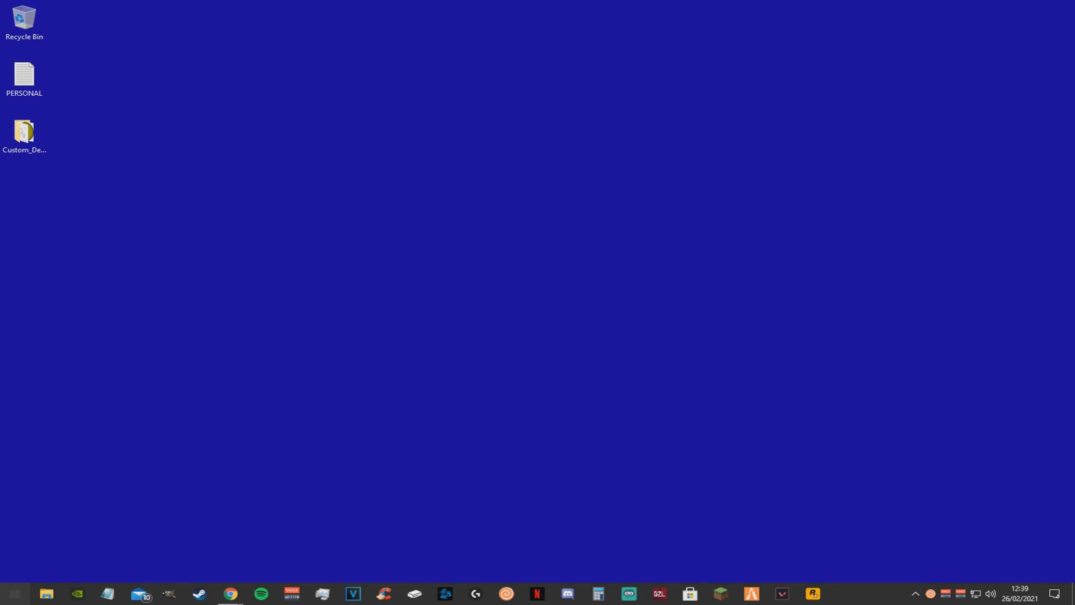
Navigate from %appdata% to the AppData\Local\FiveM folder
key("super")
type("%")
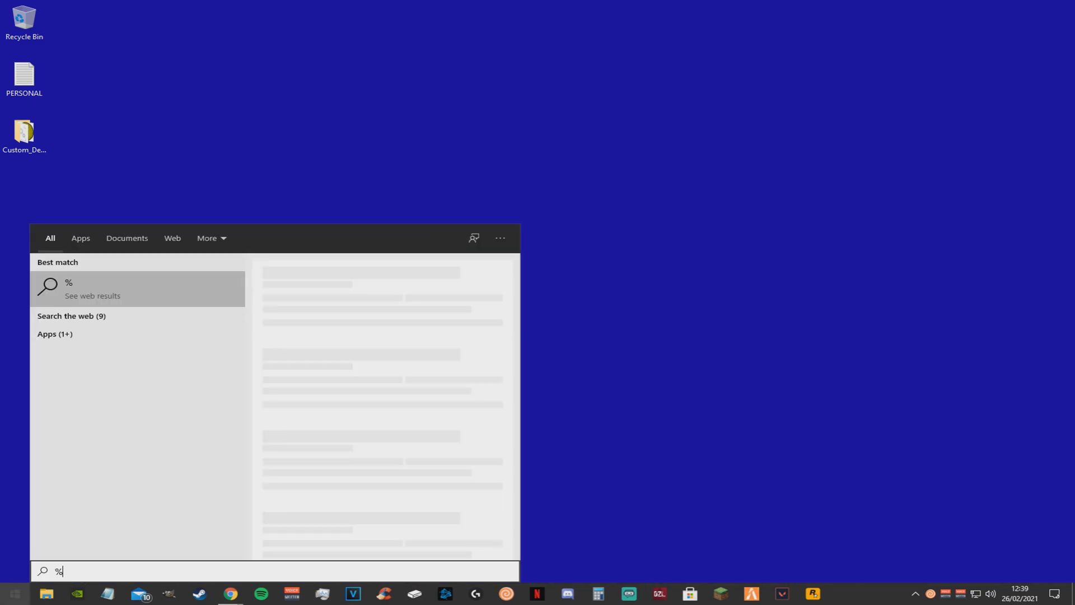
type("appdata")
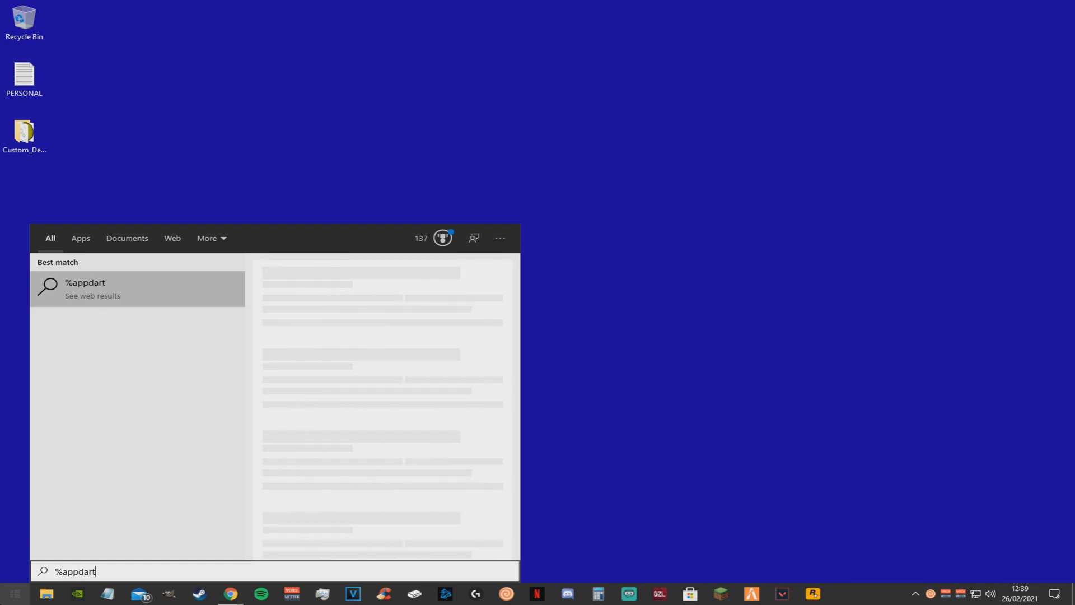
type("%")
key("Return")
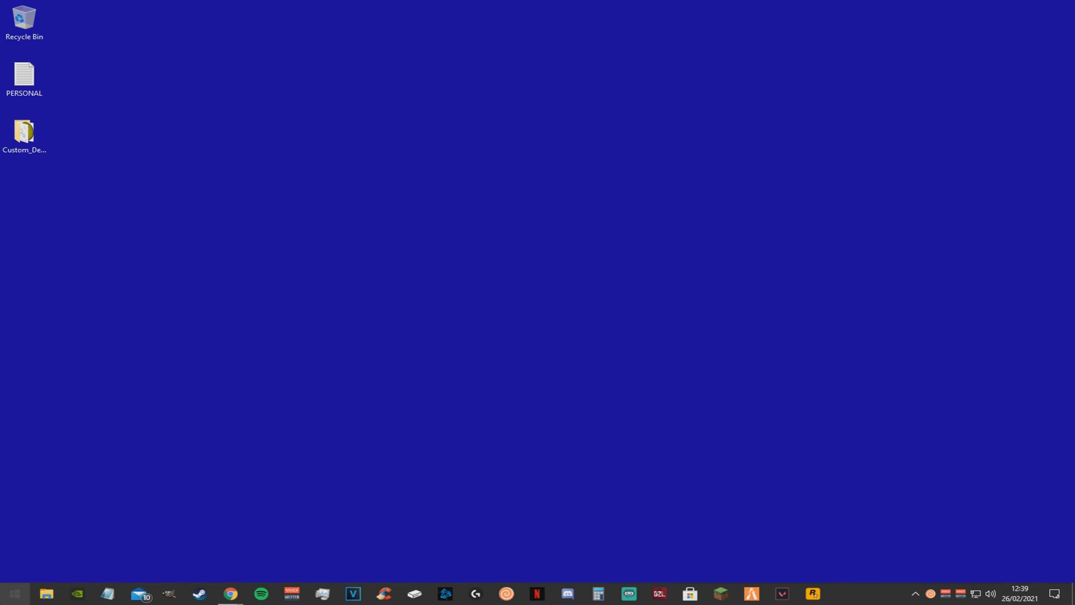
left_click_drag(712, 39, 655, 37)
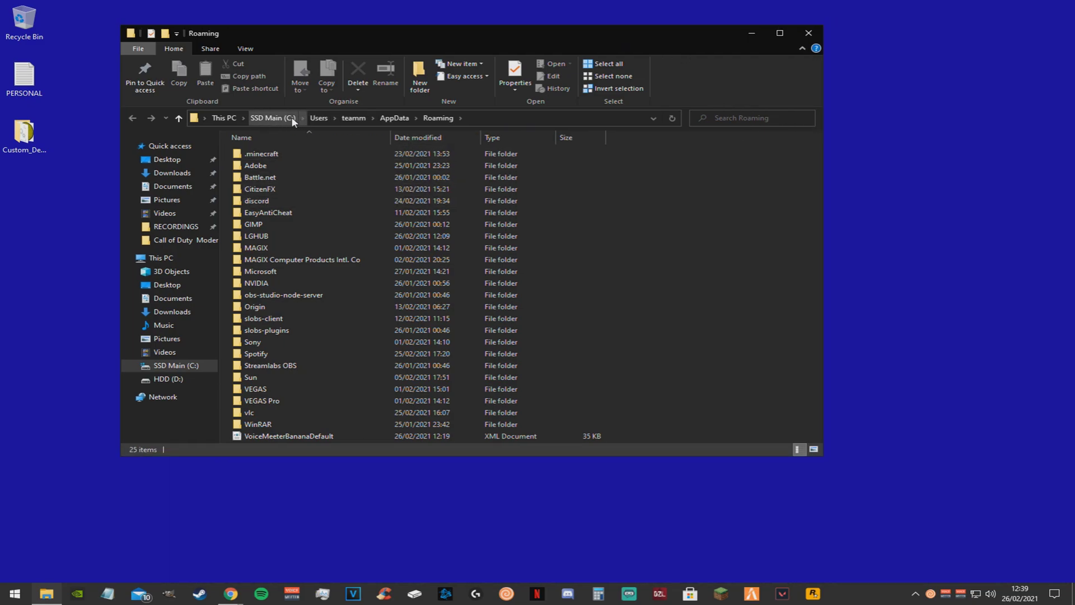
left_click(379, 116)
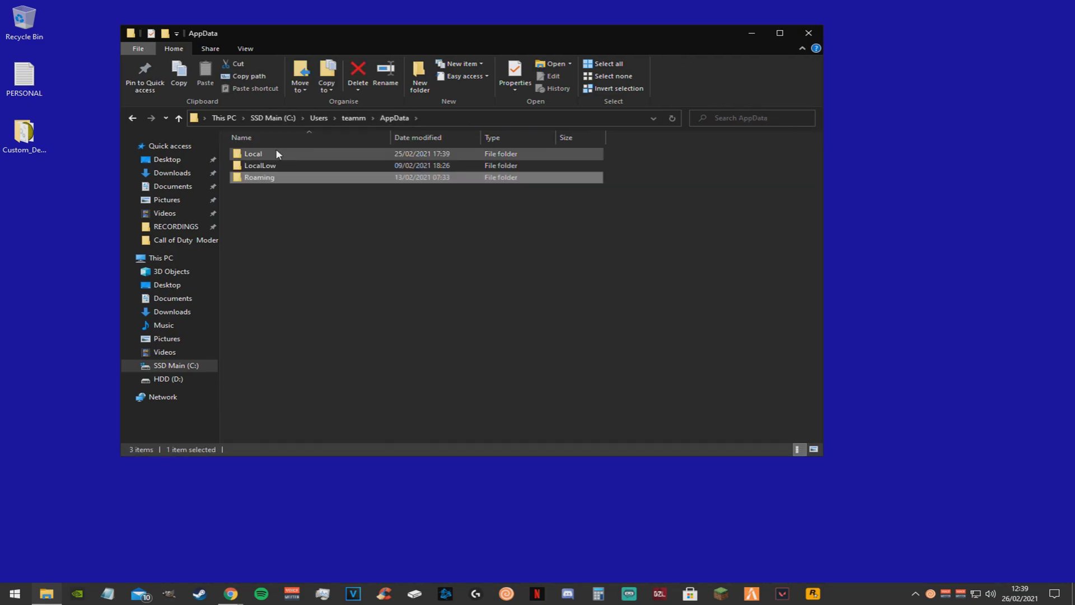
double_click(276, 150)
scroll(263, 311, "down", 3)
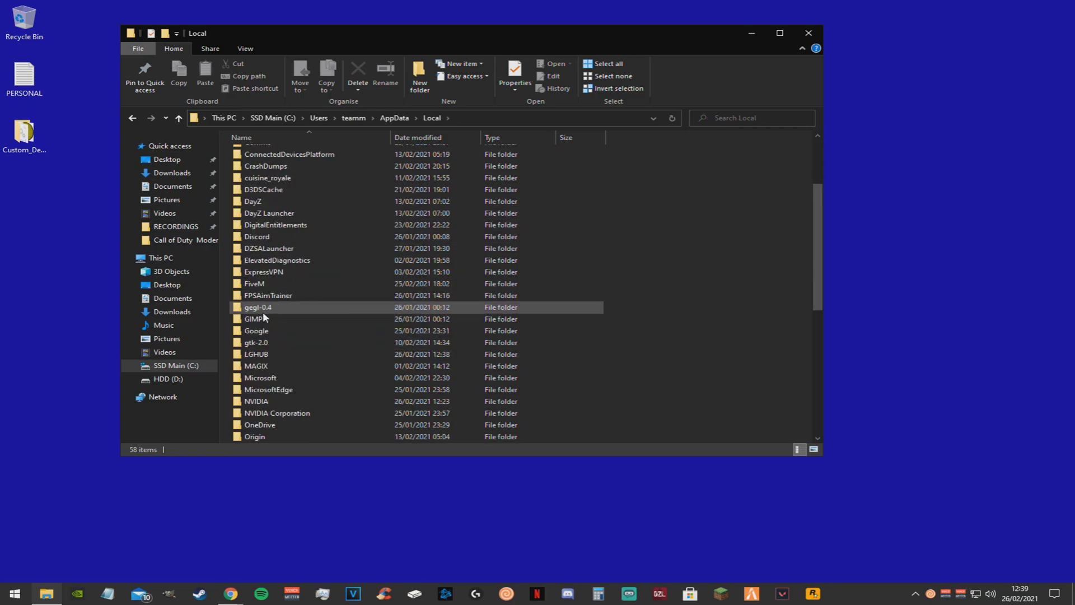
double_click(255, 283)
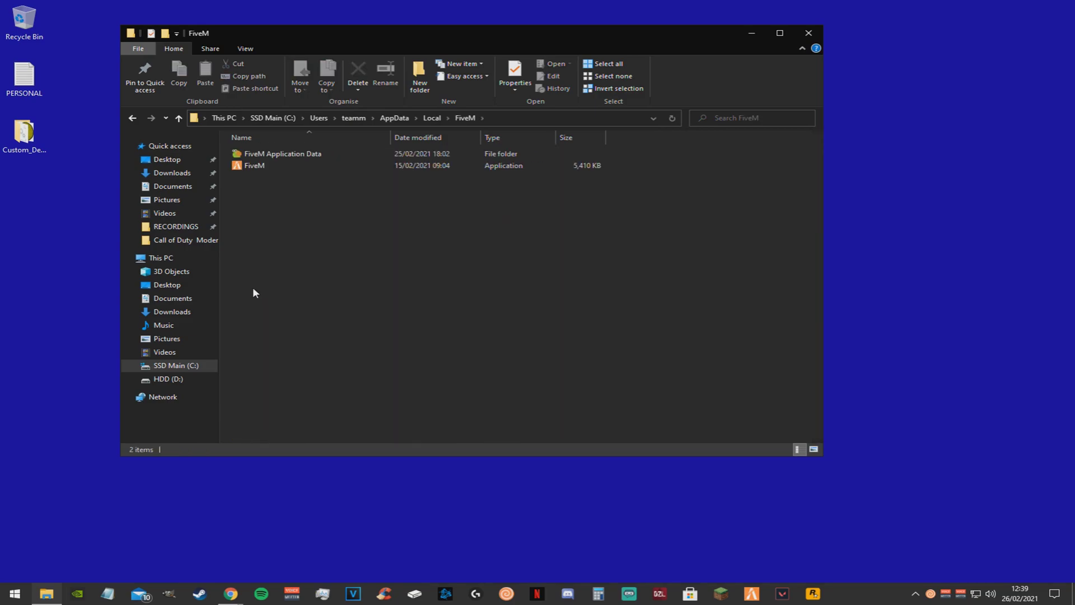
Give FiveM disabled full-screen optimisations and Application-handled high DPI override, then apply
right_click(289, 161)
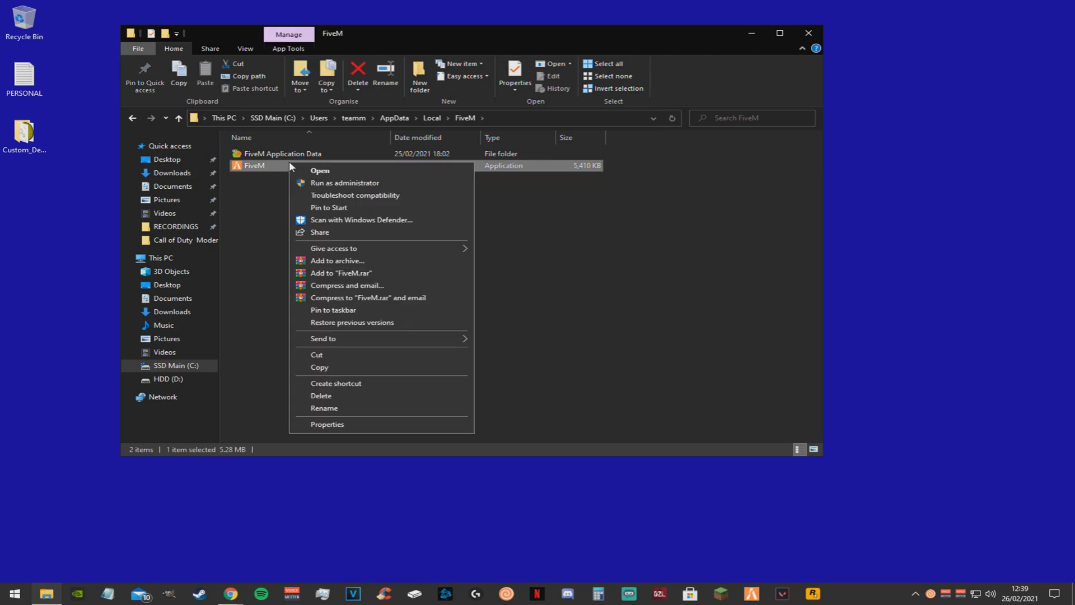
left_click(337, 425)
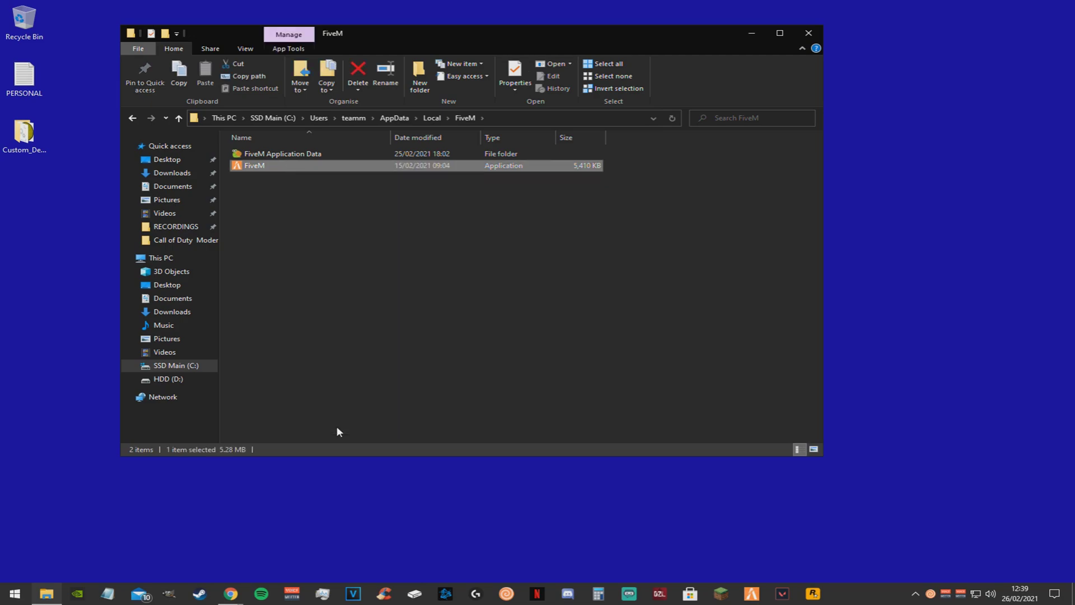
left_click(404, 200)
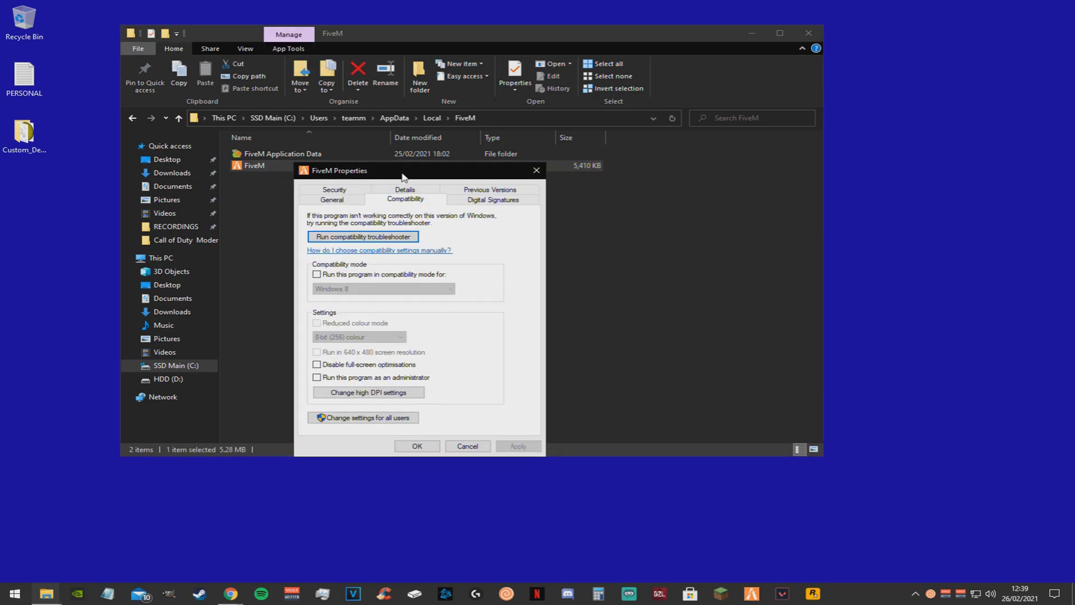
left_click_drag(403, 177, 510, 142)
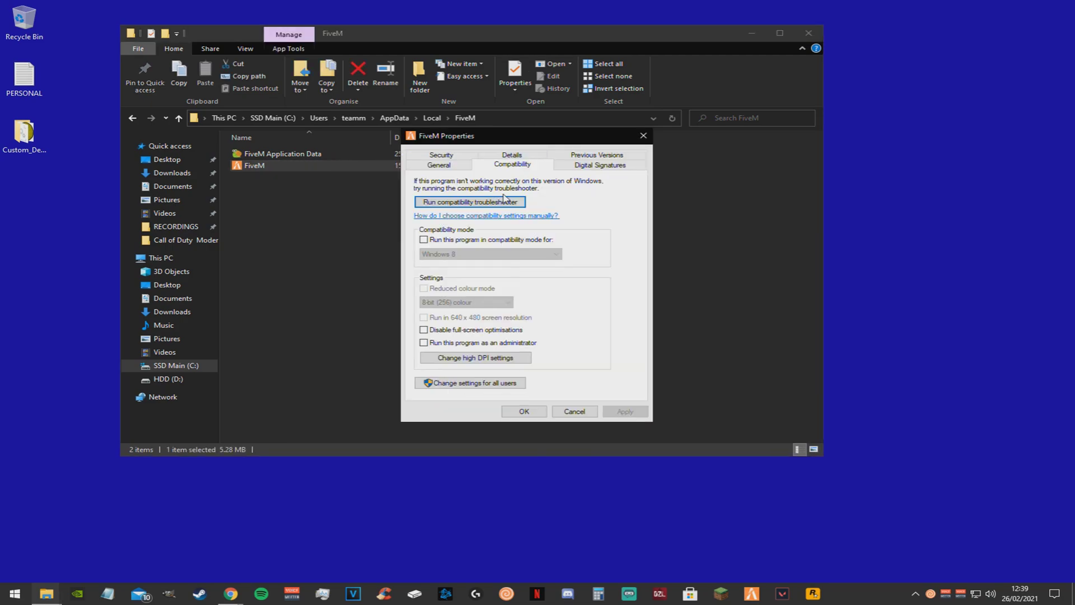
left_click(424, 330)
left_click(448, 357)
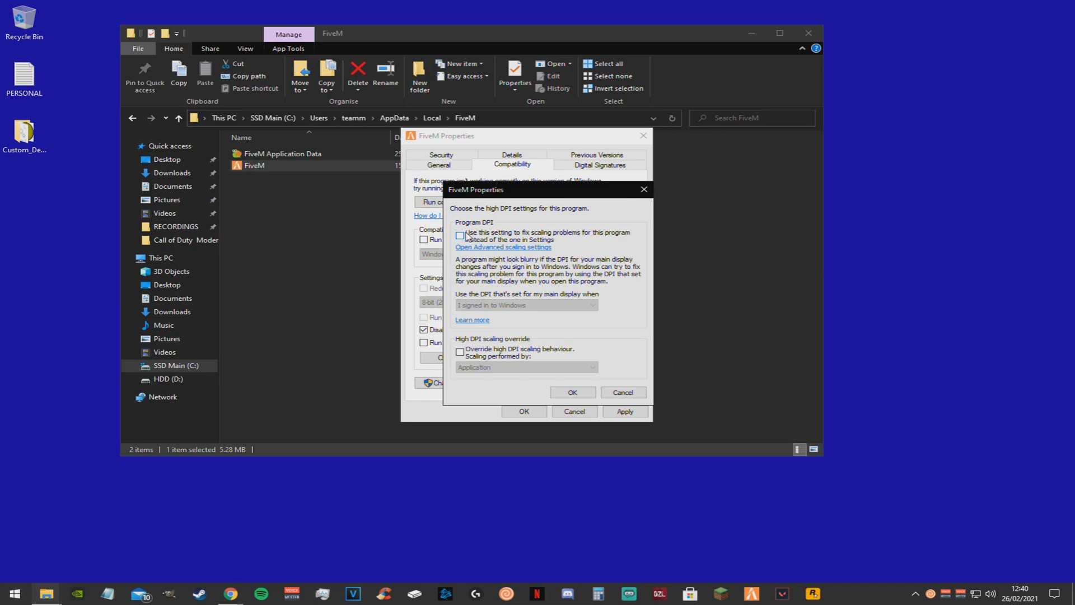
left_click(461, 352)
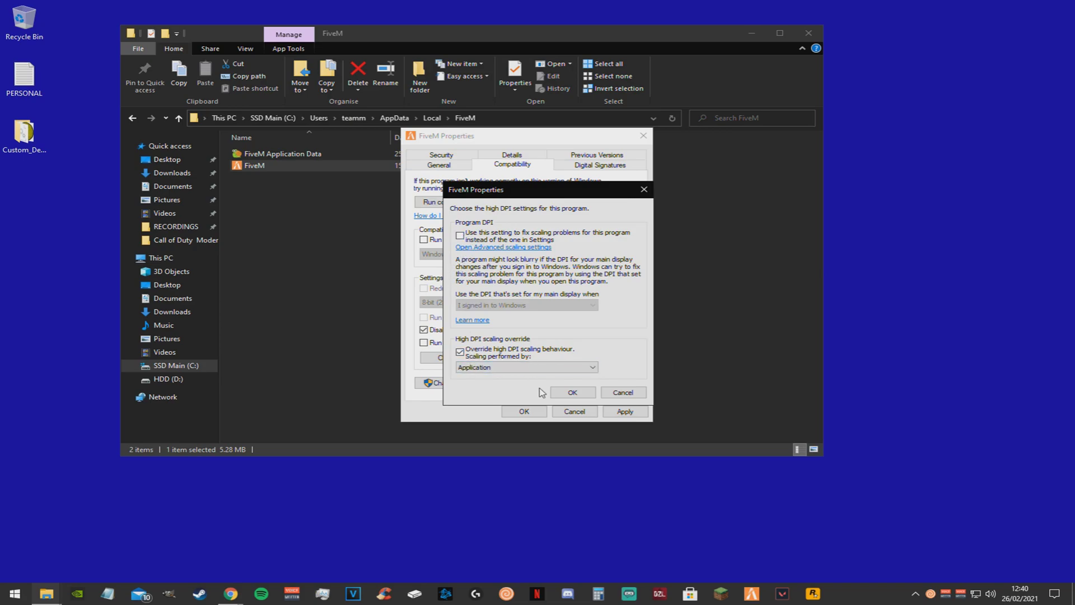
left_click(570, 393)
left_click(630, 414)
left_click(574, 412)
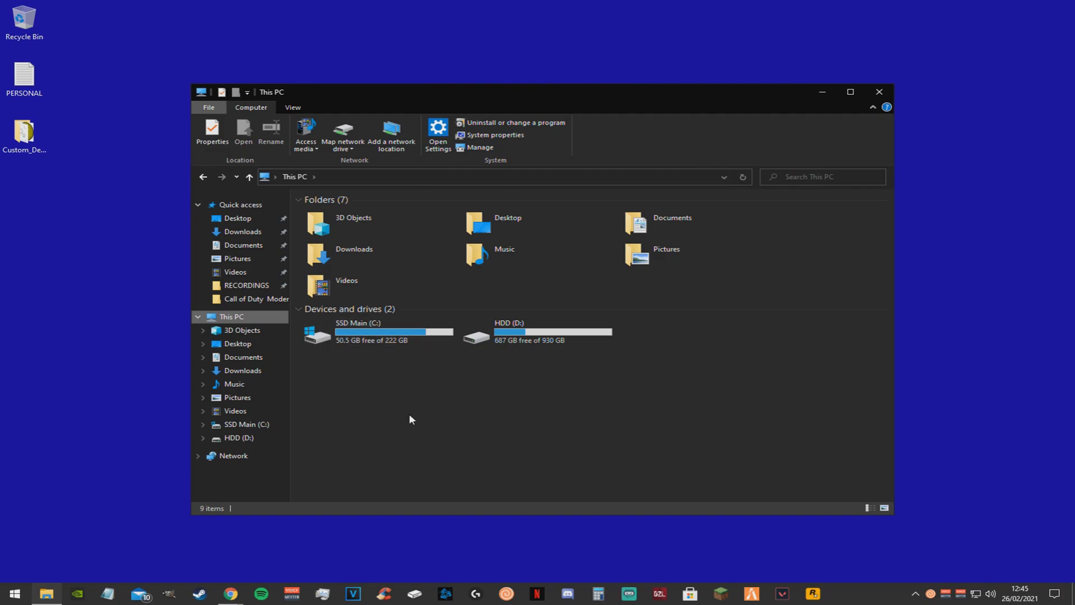
Open GTA5's Compatibility properties in D:\Grand Theft Auto V
double_click(497, 336)
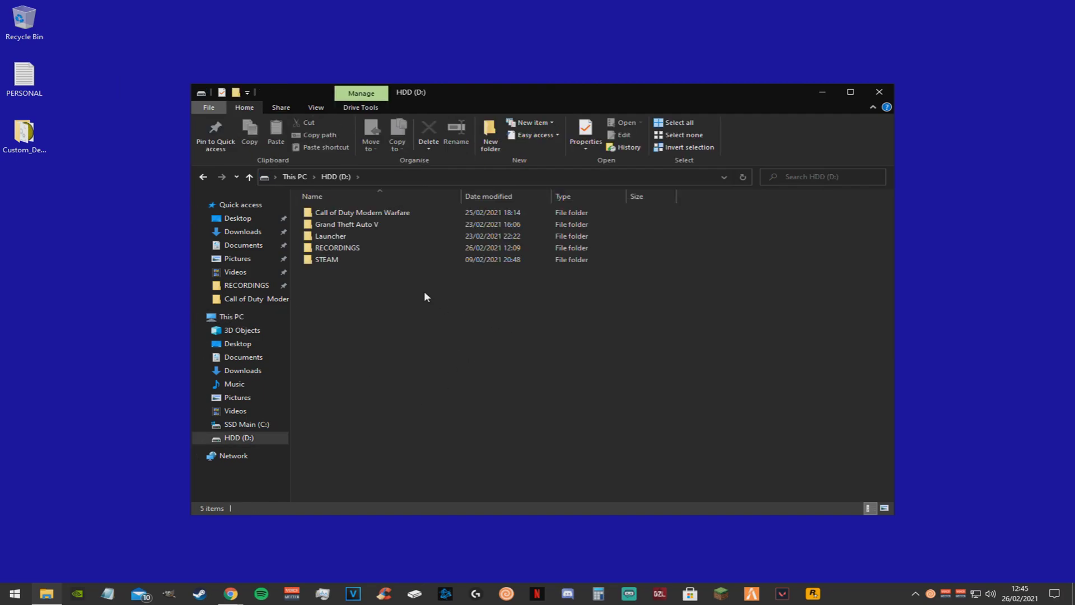
double_click(358, 223)
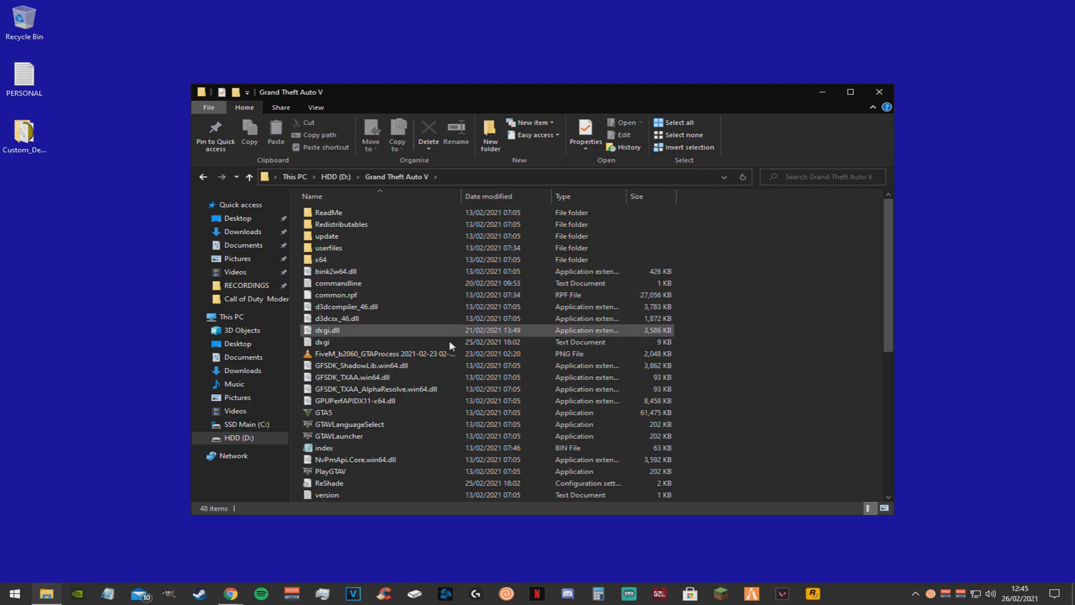
left_click(331, 413)
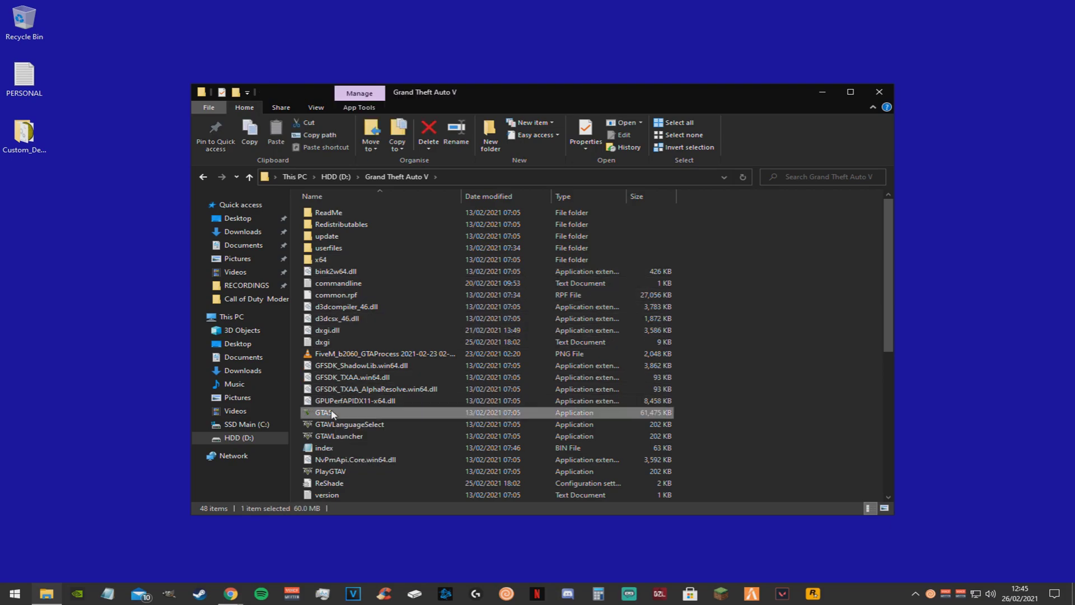
right_click(331, 412)
left_click(371, 404)
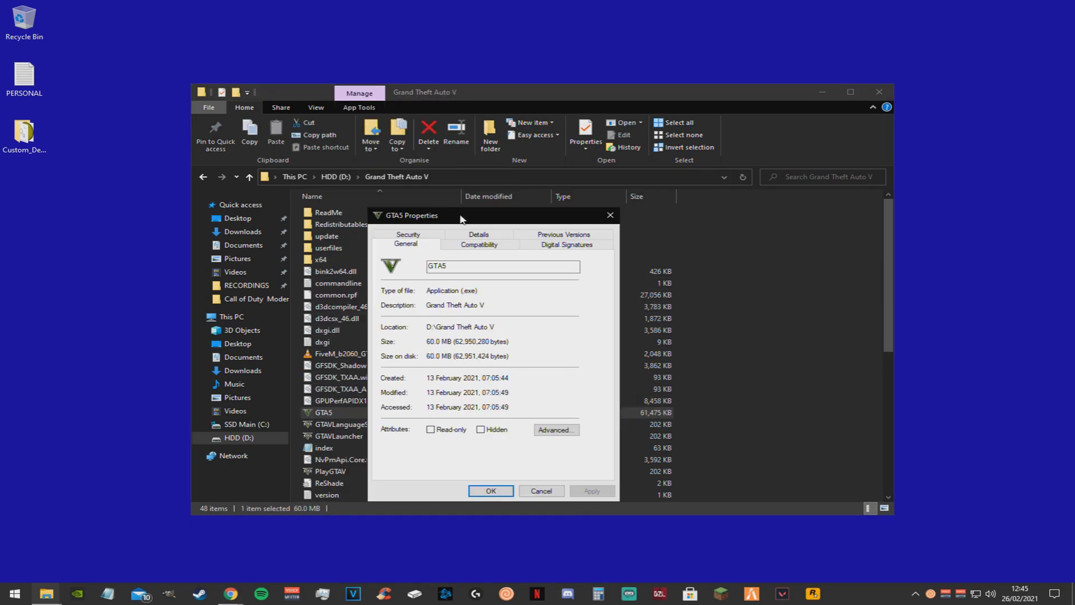
left_click(478, 246)
Disable full-screen optimisations and override high DPI scaling for GTA5, then apply
left_click(391, 410)
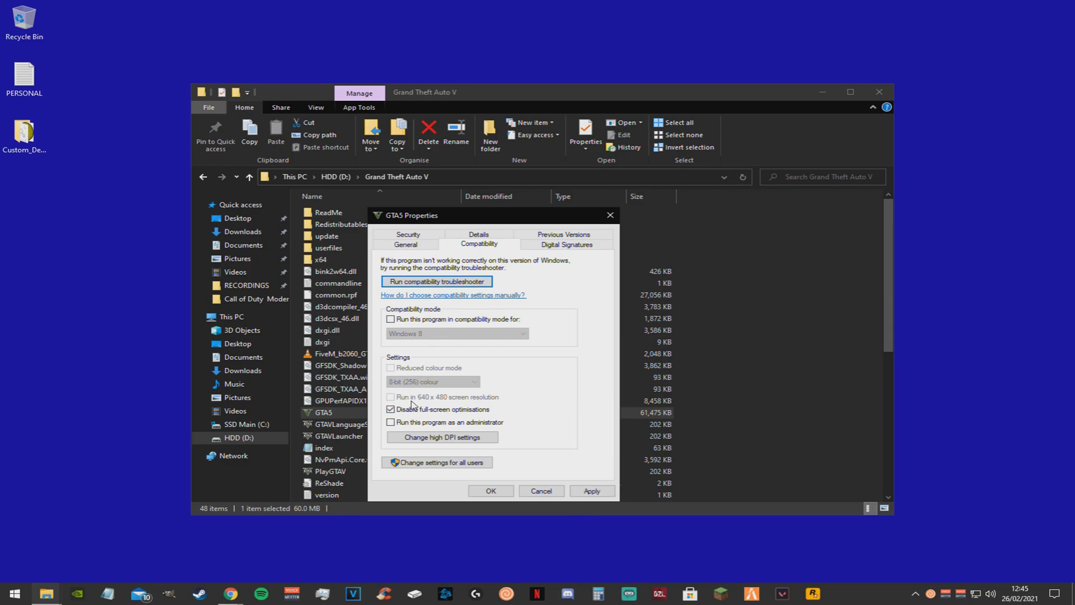
left_click(415, 438)
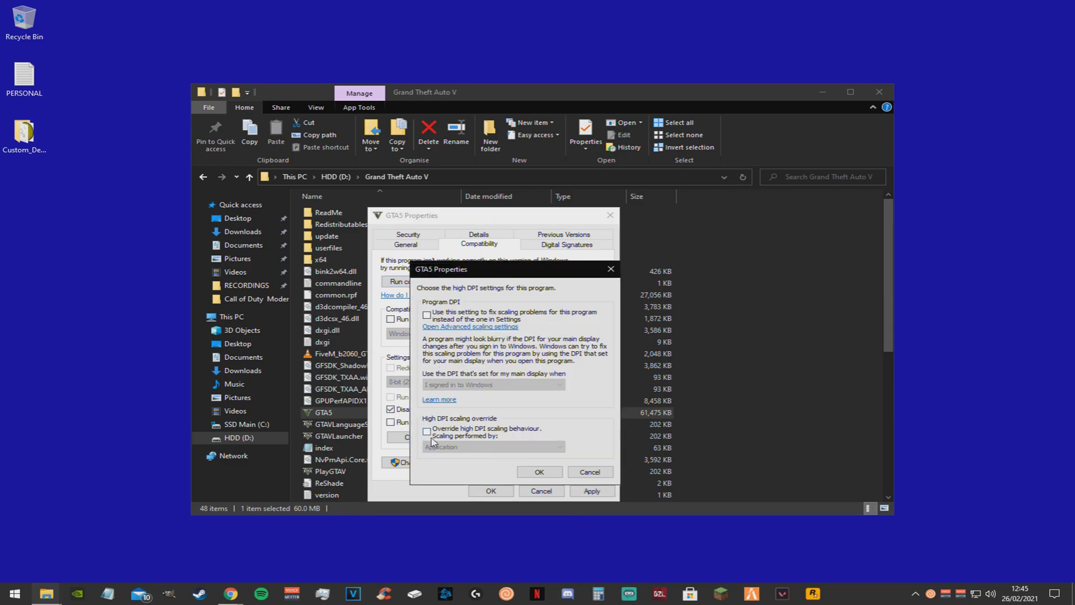
left_click(427, 434)
left_click(540, 472)
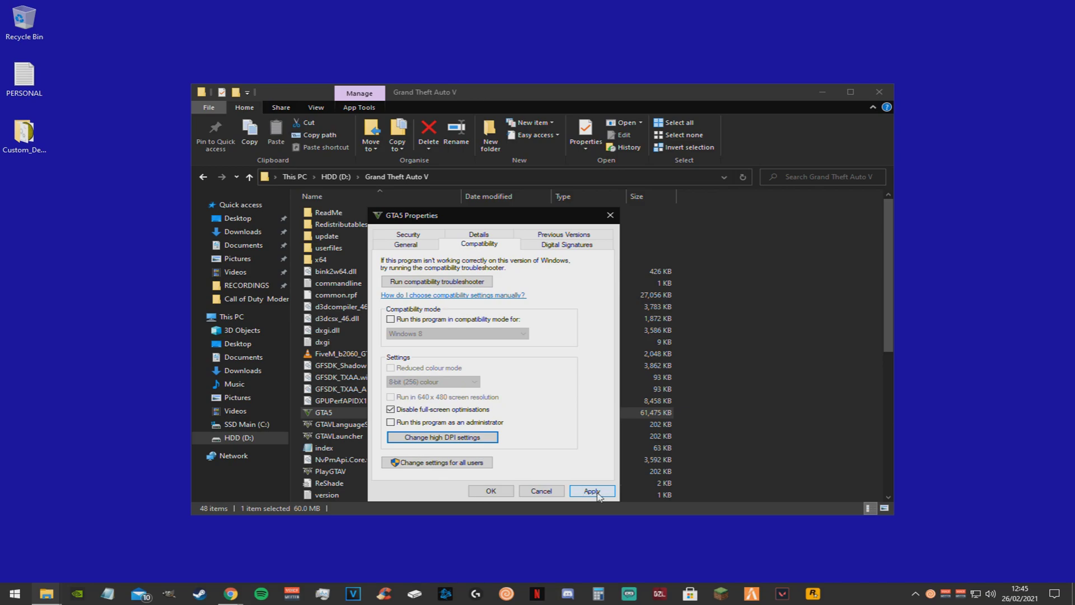
left_click(592, 491)
left_click(530, 495)
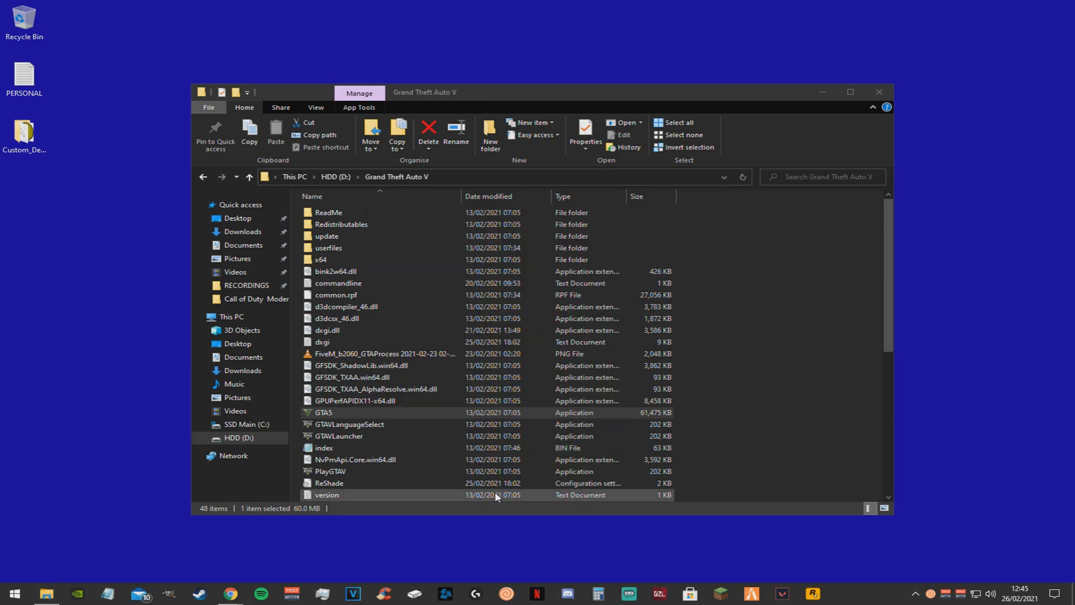
left_click(765, 422)
Navigate to AppData\Local\FiveM\FiveM Application Data\cache
left_click(872, 95)
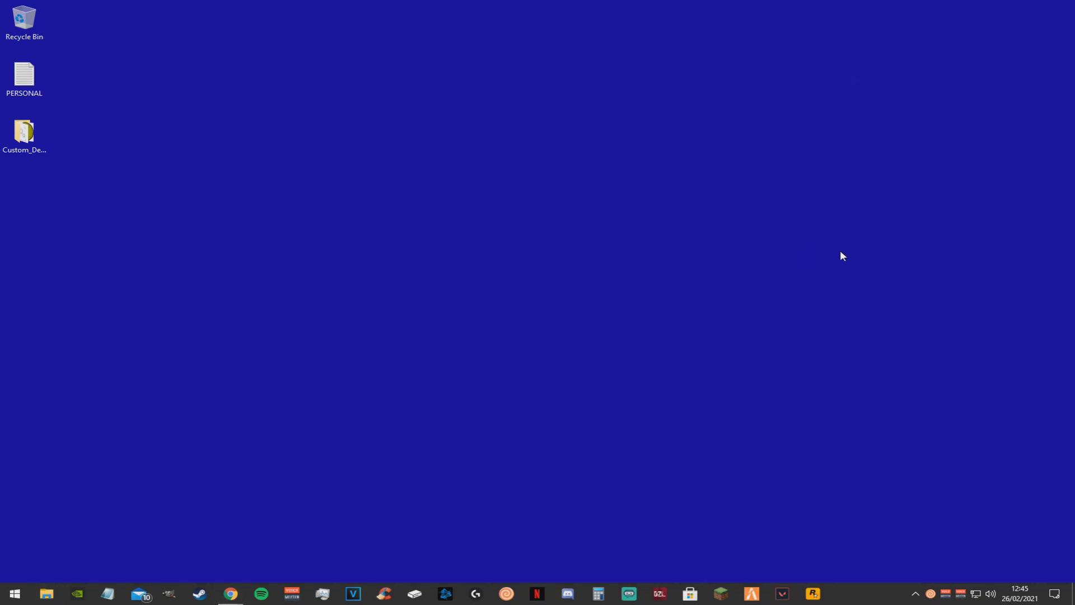
key("super")
type("%")
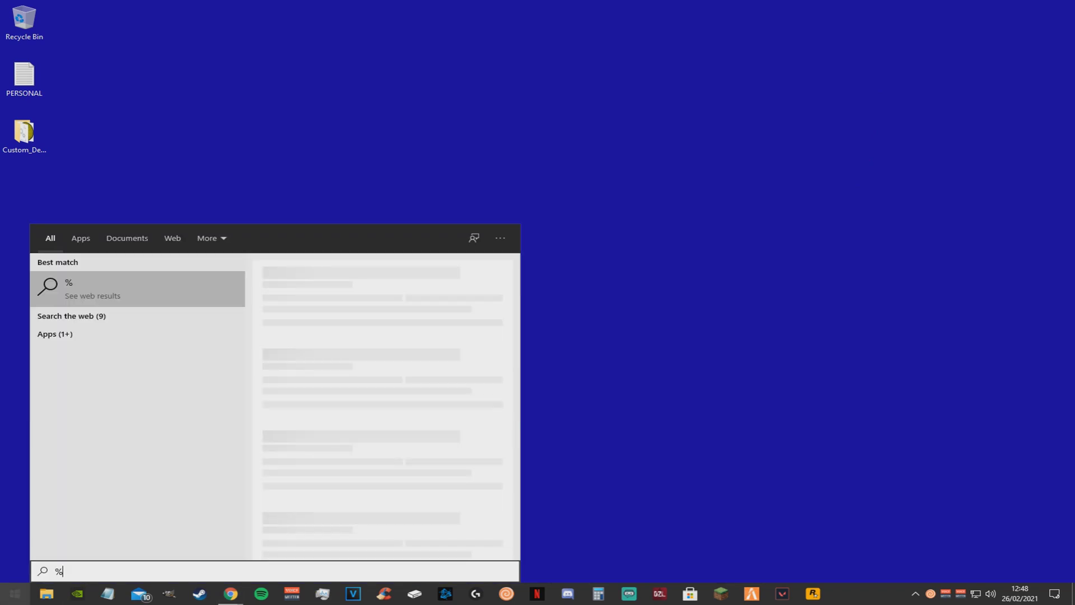
type("appdata%")
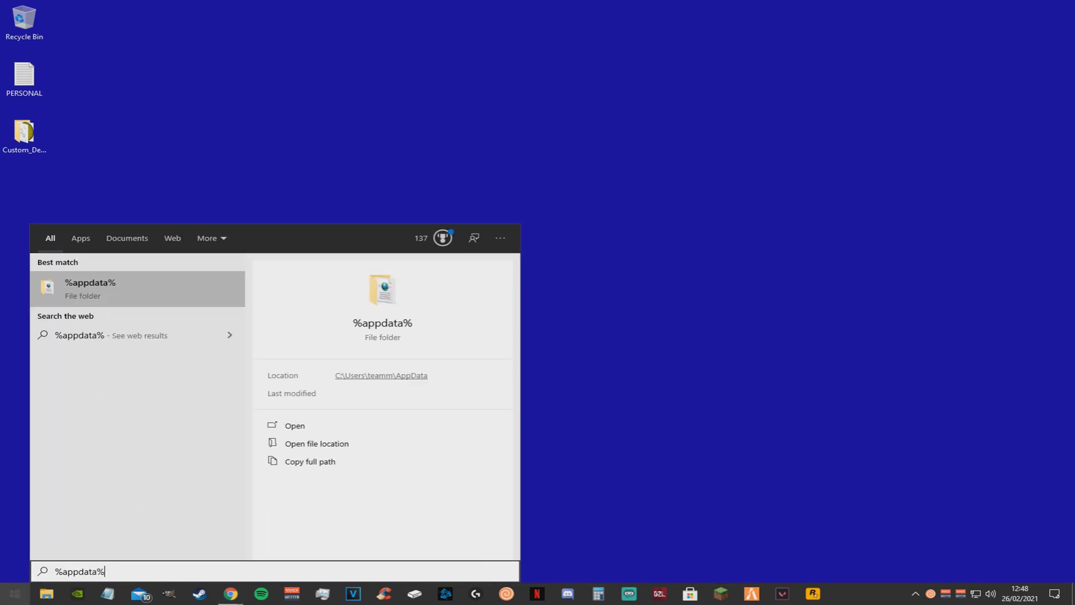
key("Return")
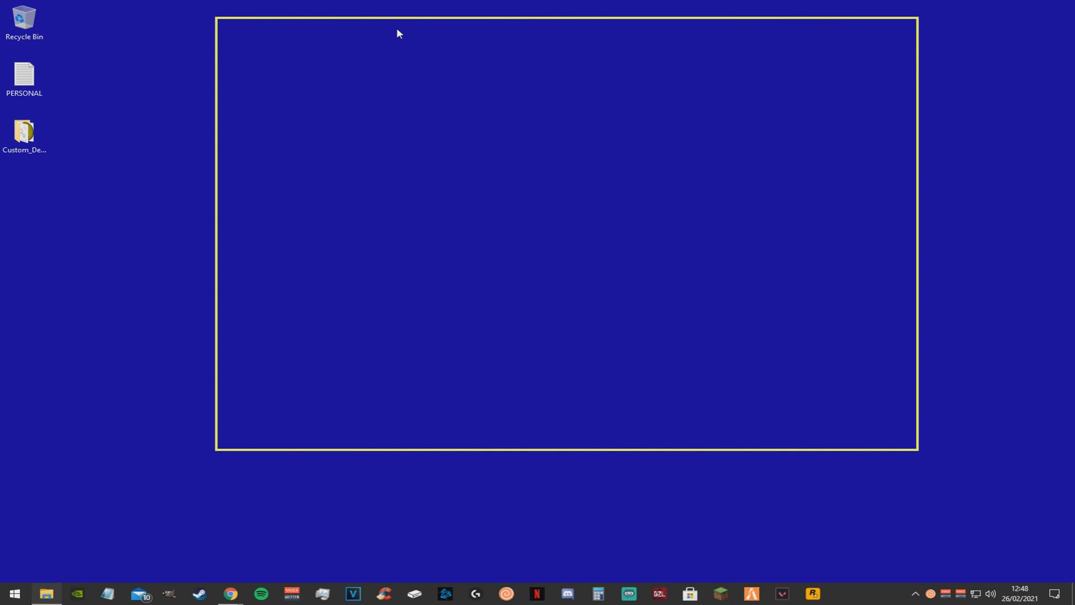
left_click(485, 109)
double_click(370, 143)
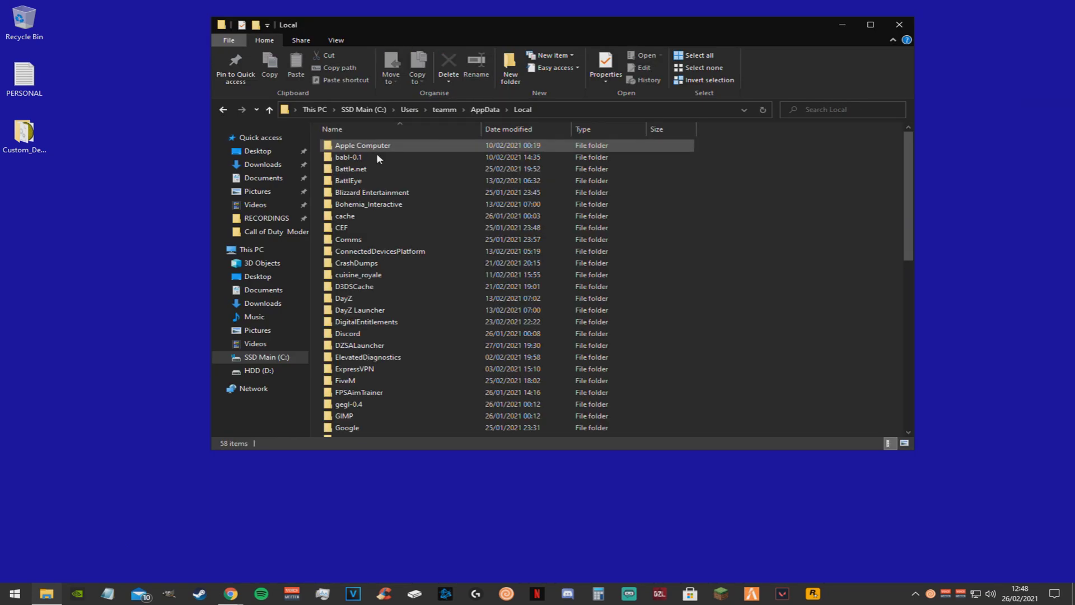
double_click(343, 381)
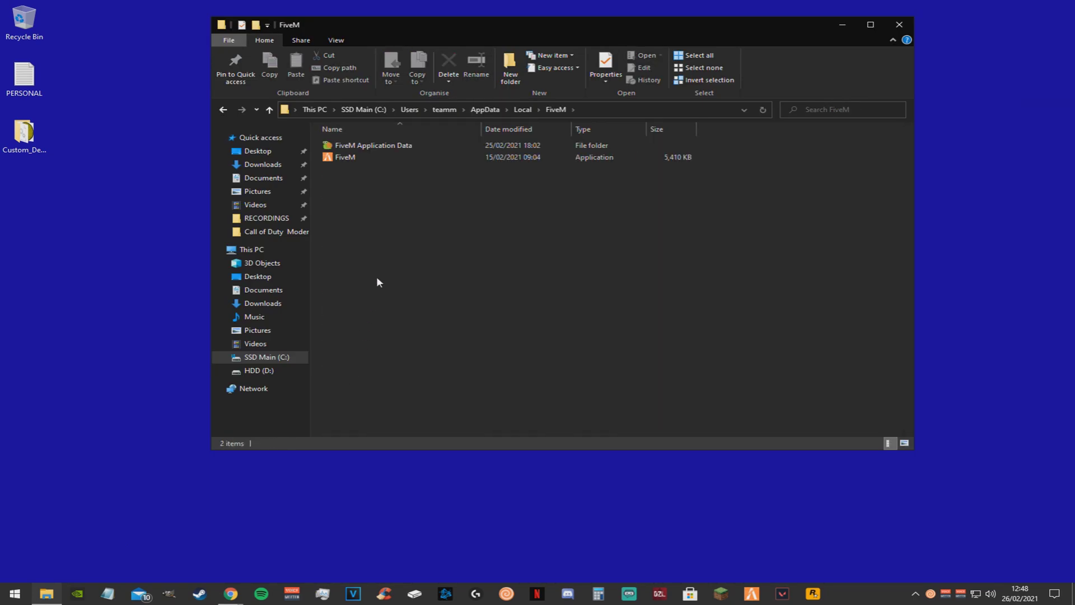
double_click(356, 146)
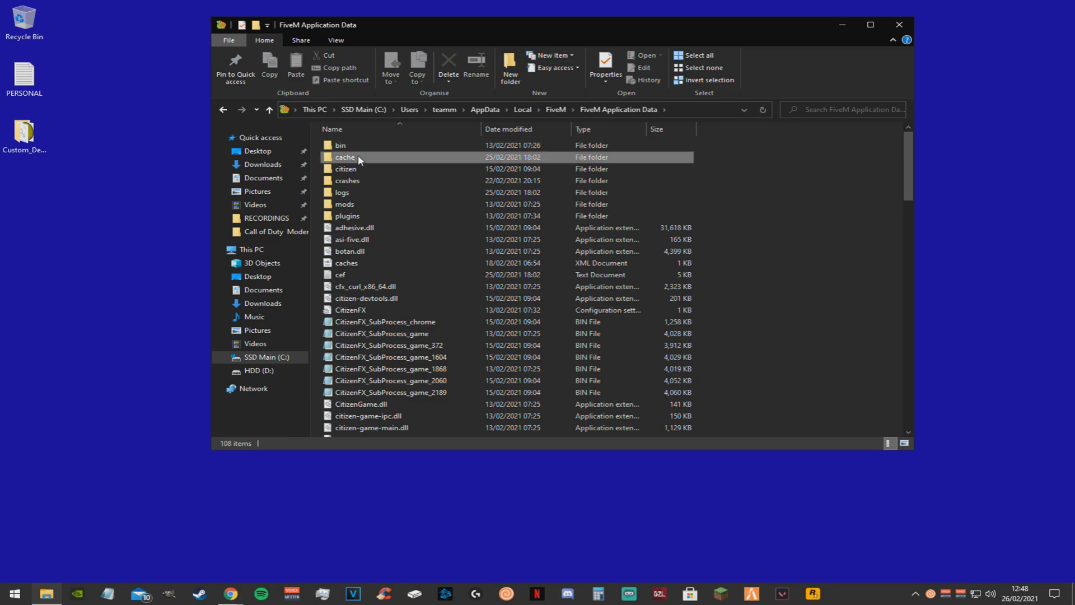
double_click(358, 155)
Permanently delete all 14,544 cache items, leaving the folder empty
key("ctrl+a")
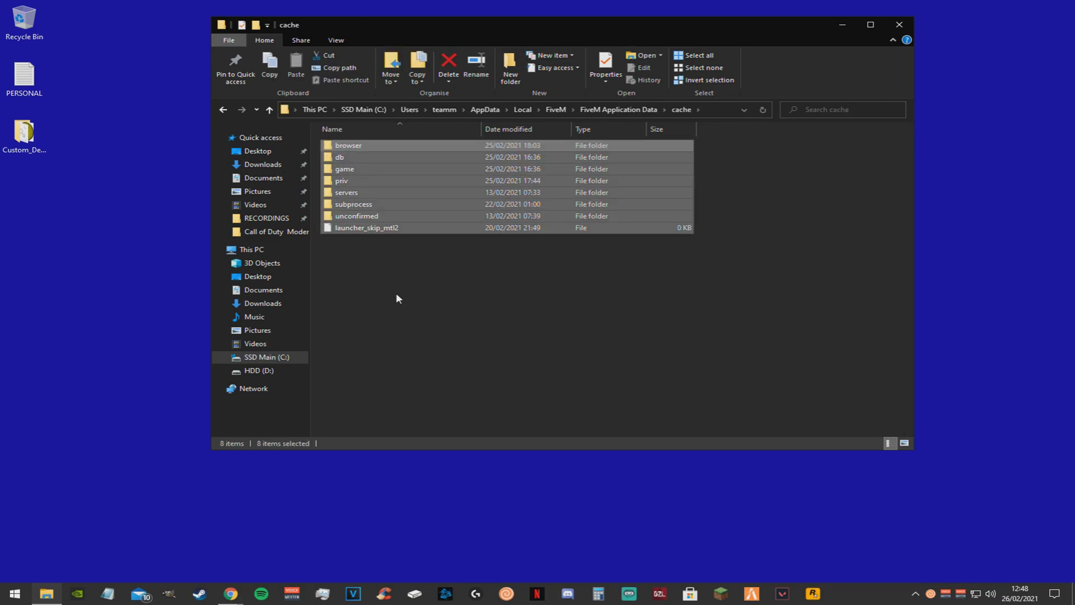
key("Delete")
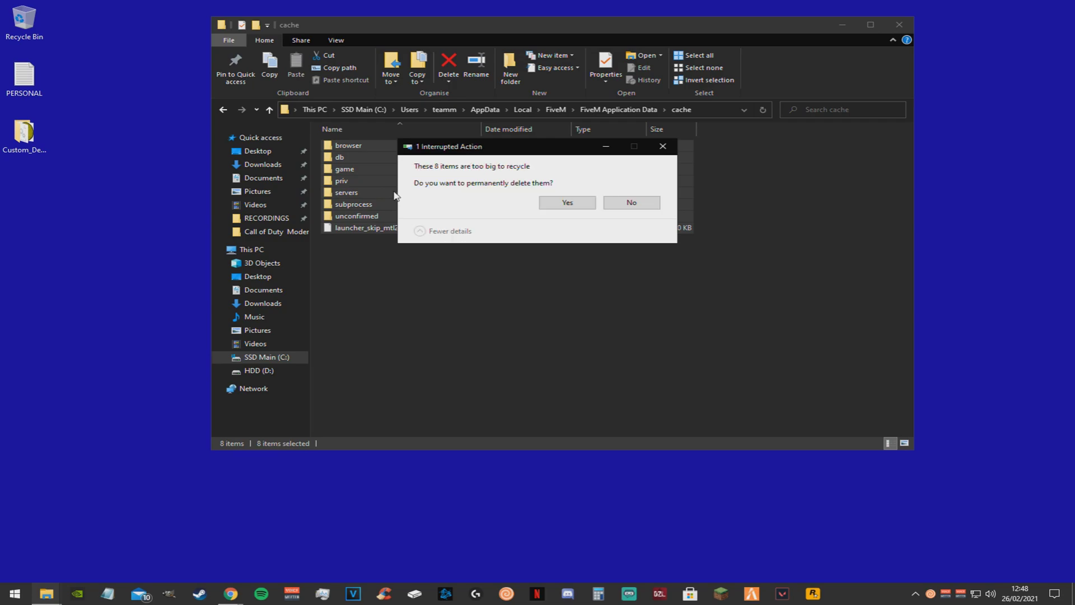
left_click(546, 204)
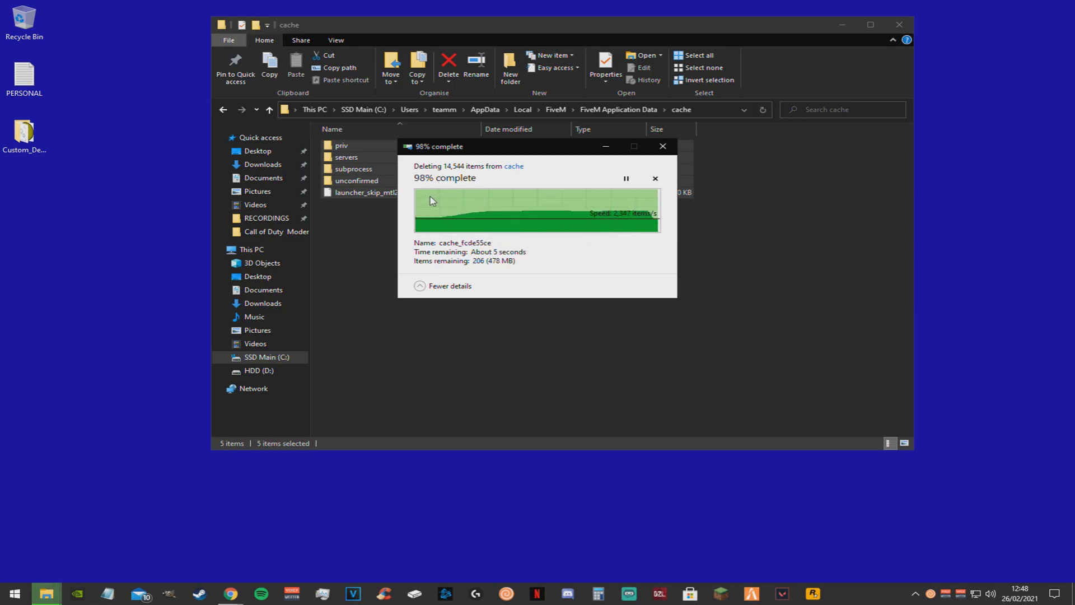
left_click(424, 198)
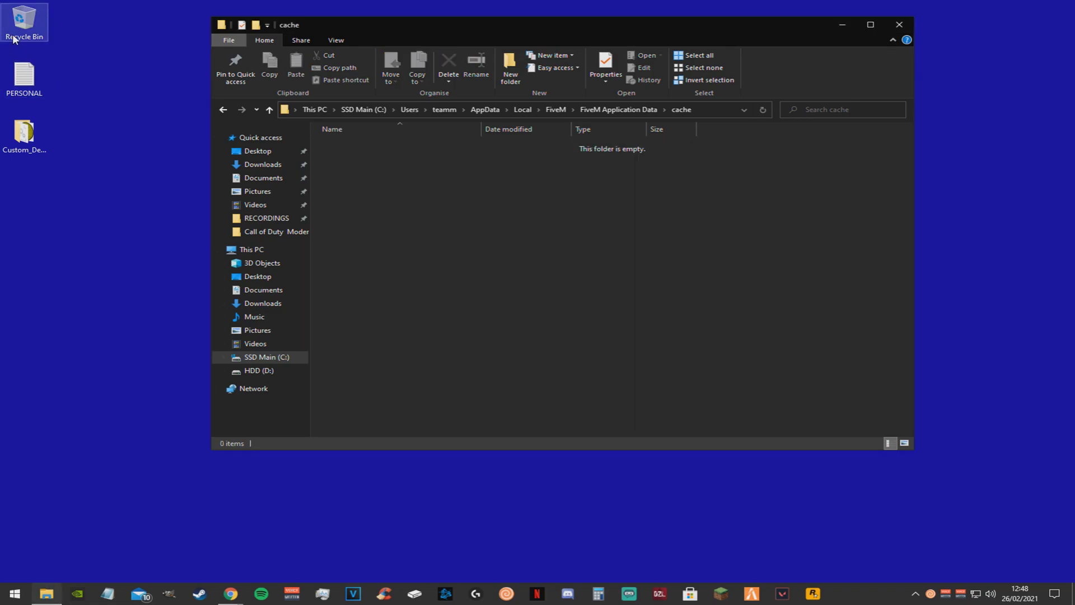
right_click(32, 21)
left_click(431, 251)
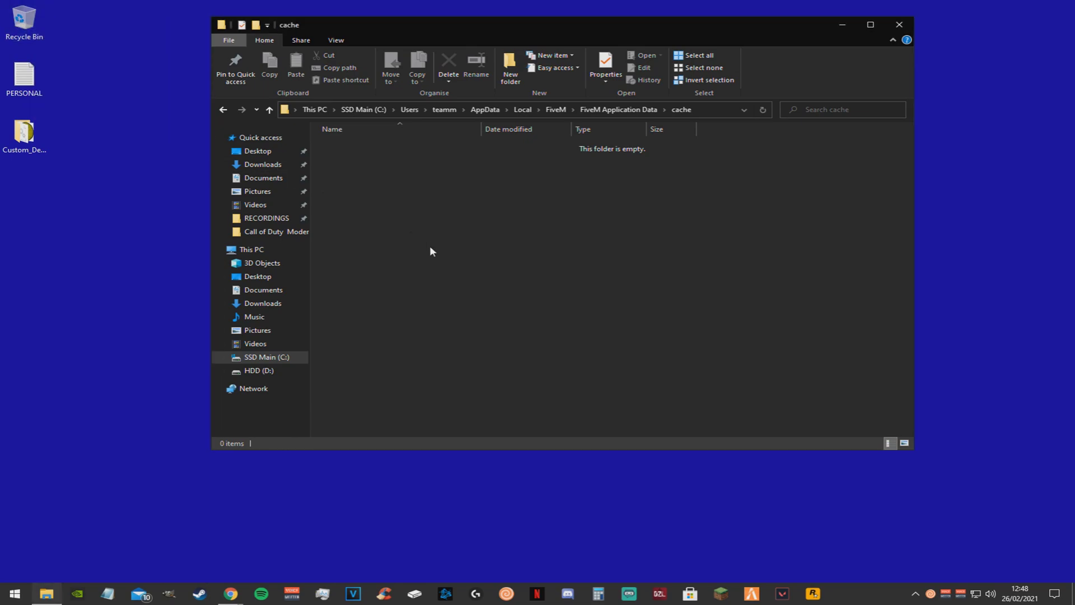
Open NVIDIA Control Panel from the desktop and keep 144Hz on Change resolution
left_click(899, 25)
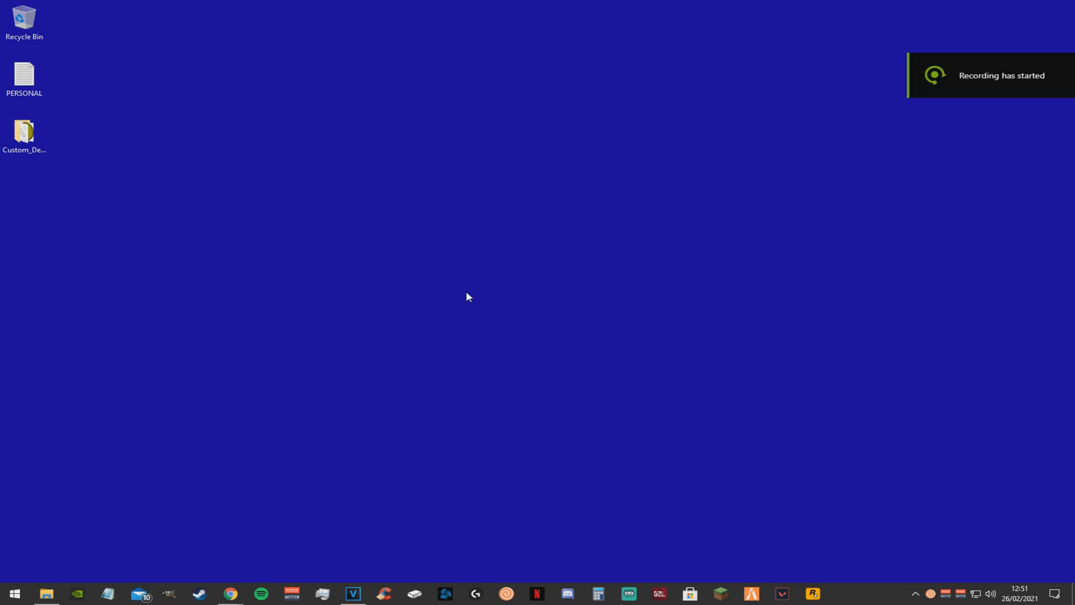
right_click(468, 290)
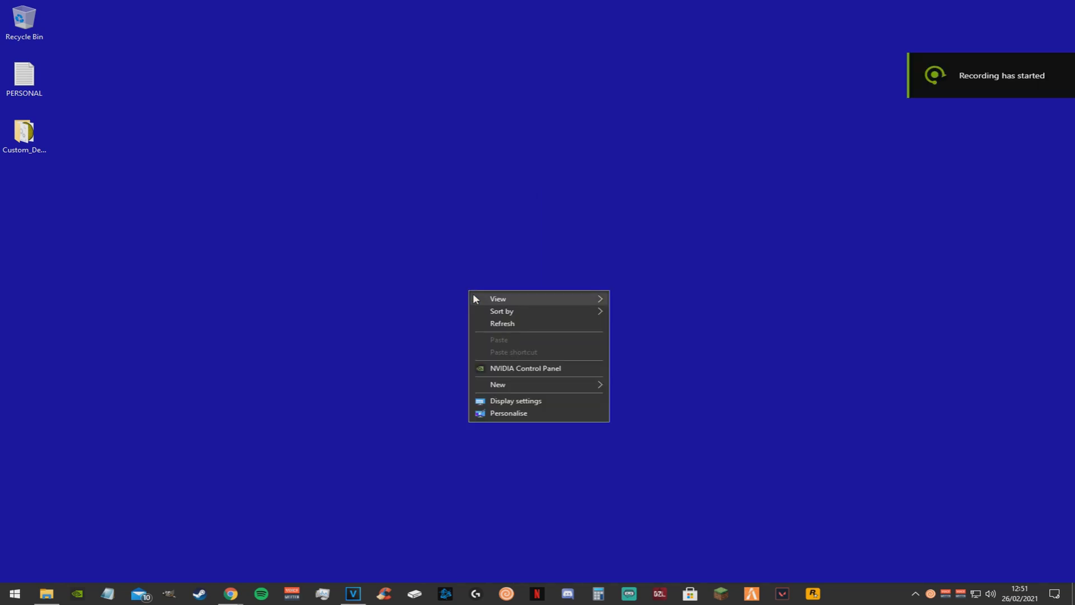
left_click(522, 368)
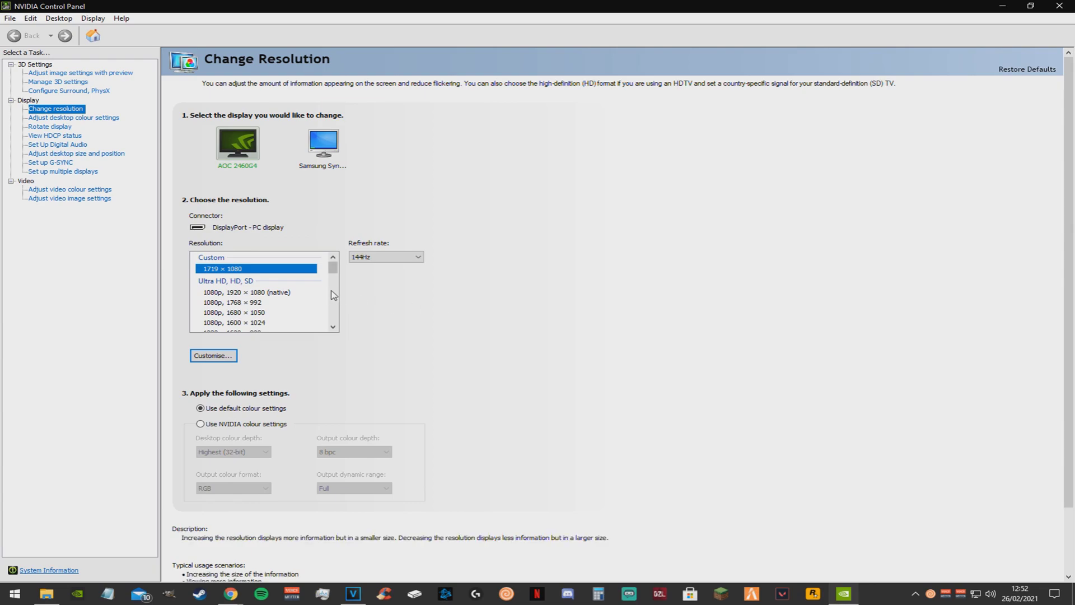
left_click(364, 261)
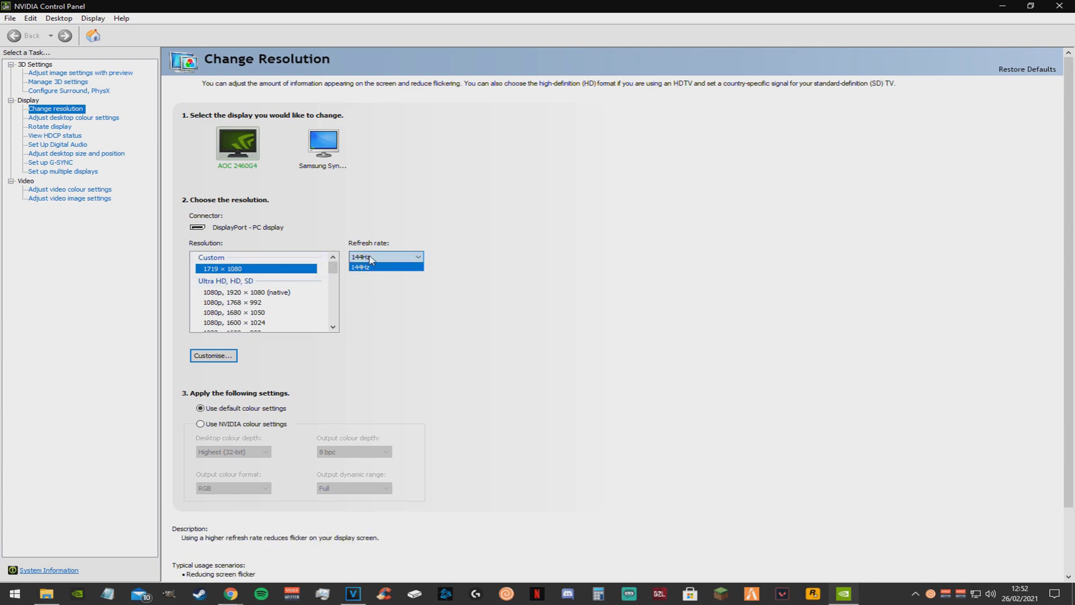
left_click(366, 267)
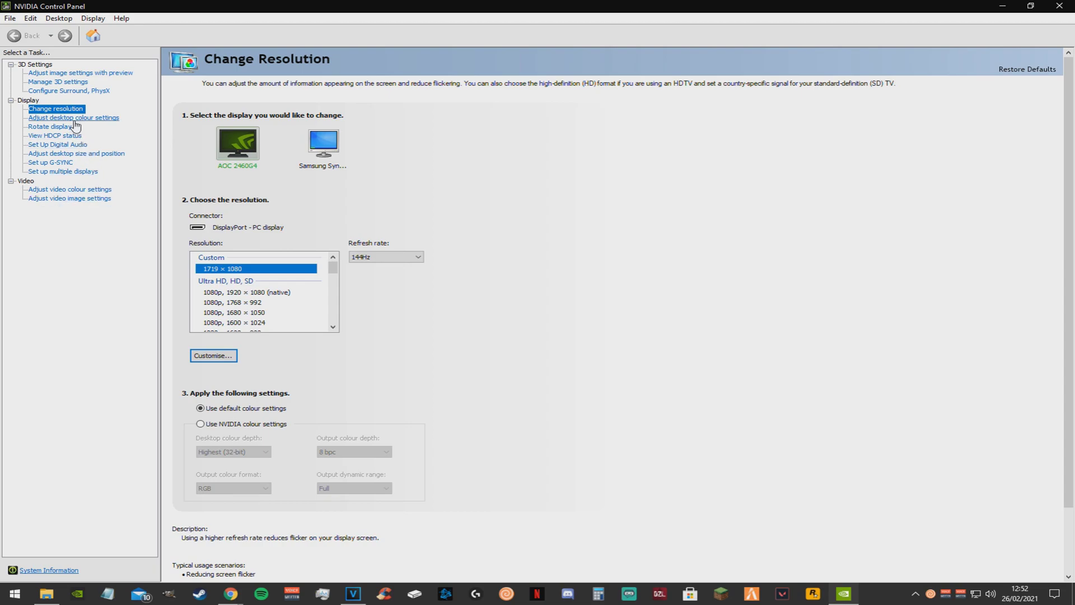
Open Manage 3D settings and scroll the Global Settings list to the bottom
left_click(62, 83)
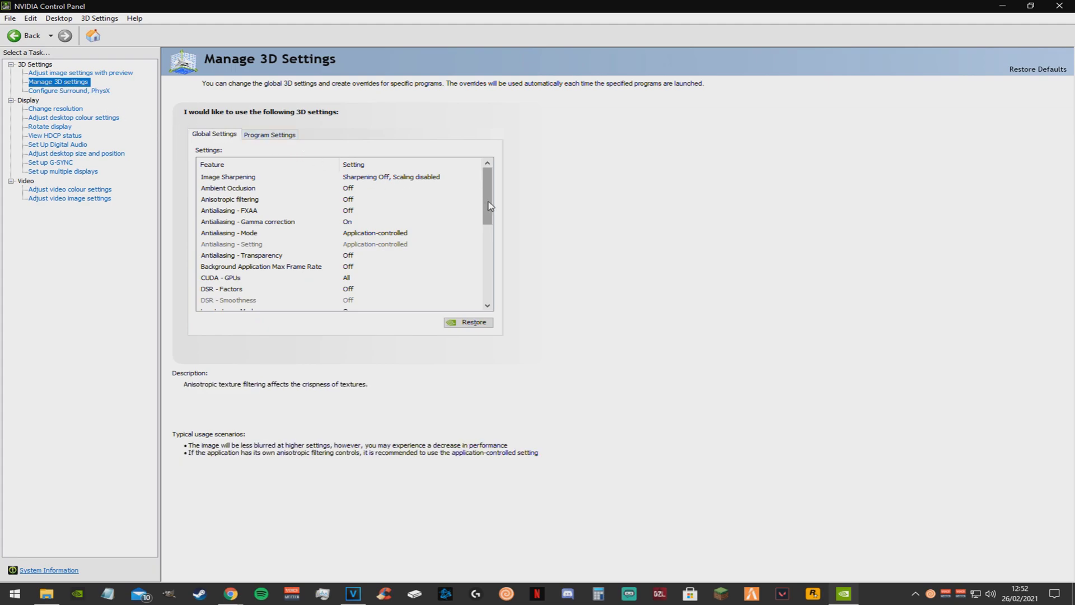
left_click_drag(488, 206, 493, 209)
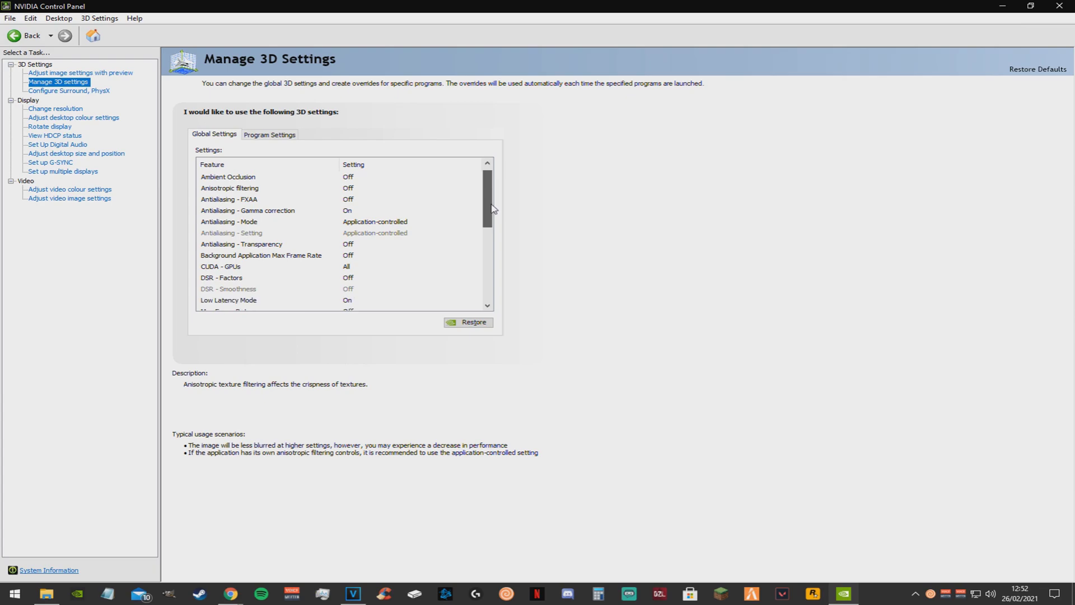
left_click_drag(495, 211, 494, 282)
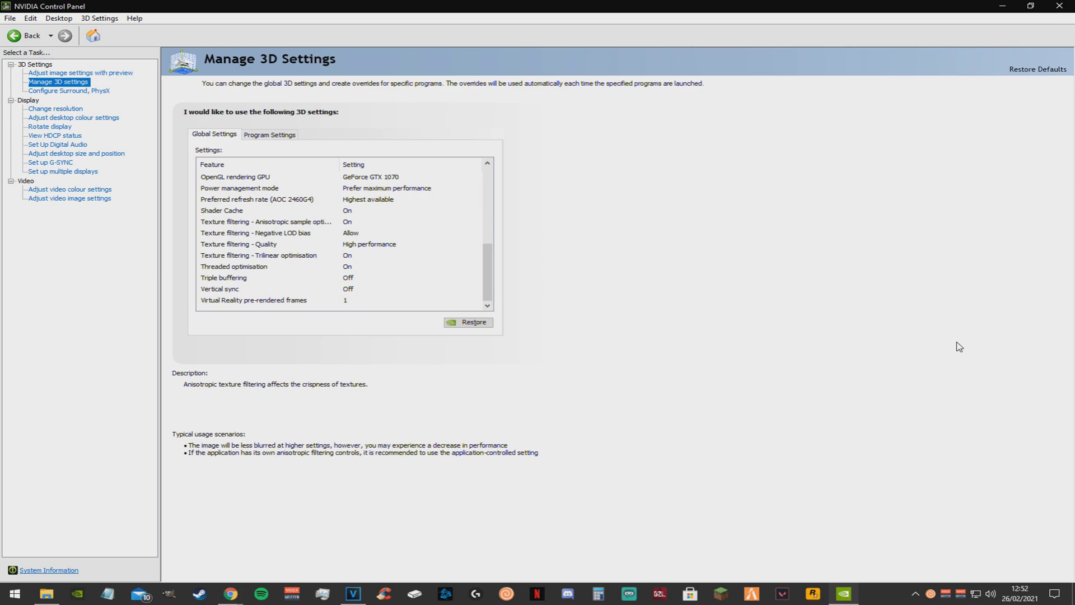
Close NVIDIA Control Panel and open Graphics settings with Classic app selected
left_click(1059, 6)
key("super")
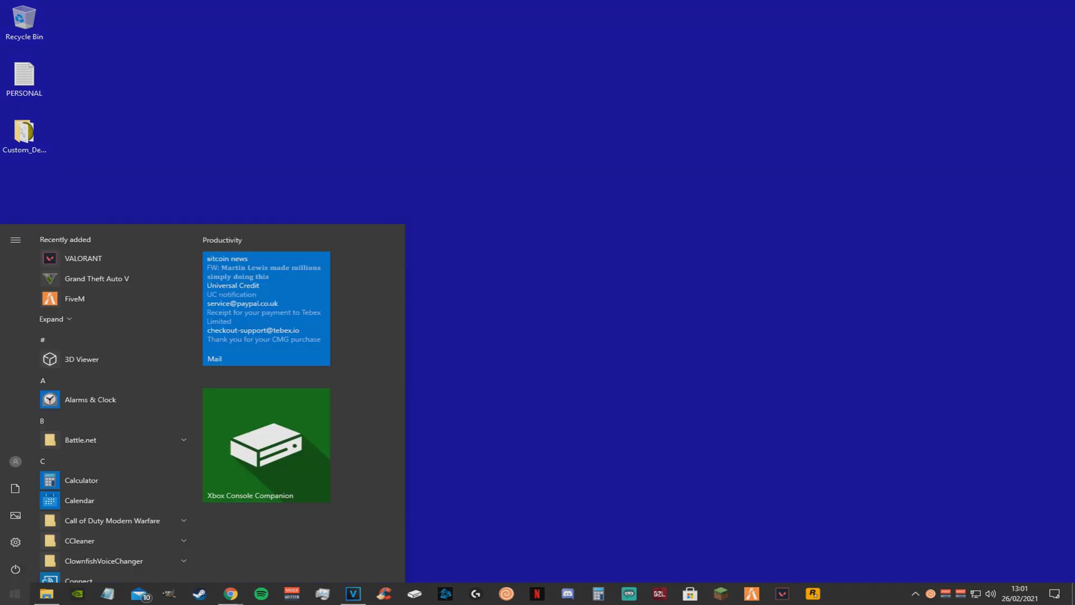
type("gpu")
key("Return")
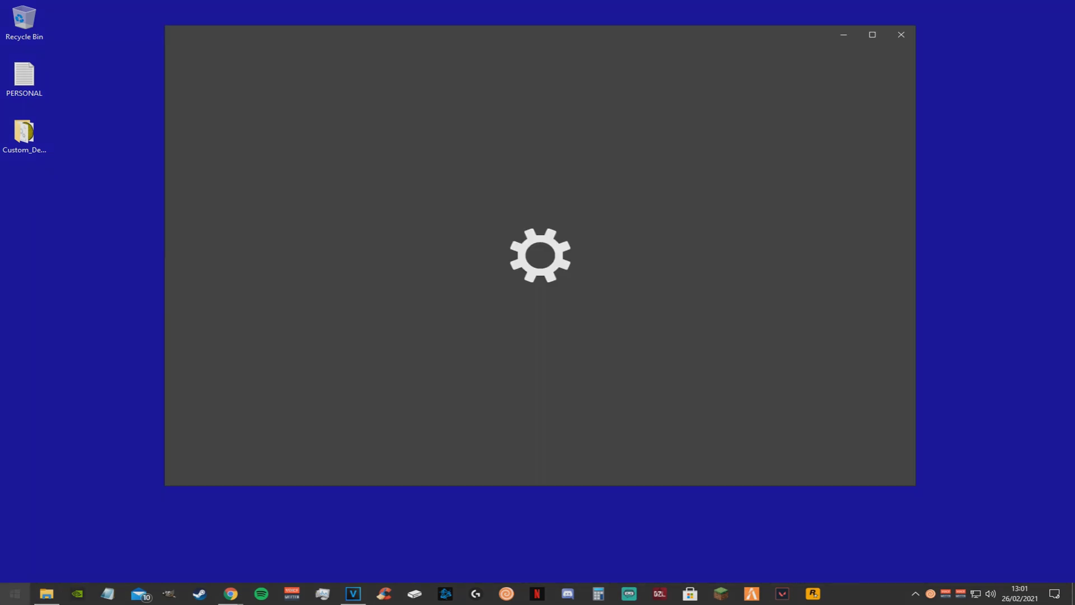
left_click(218, 297)
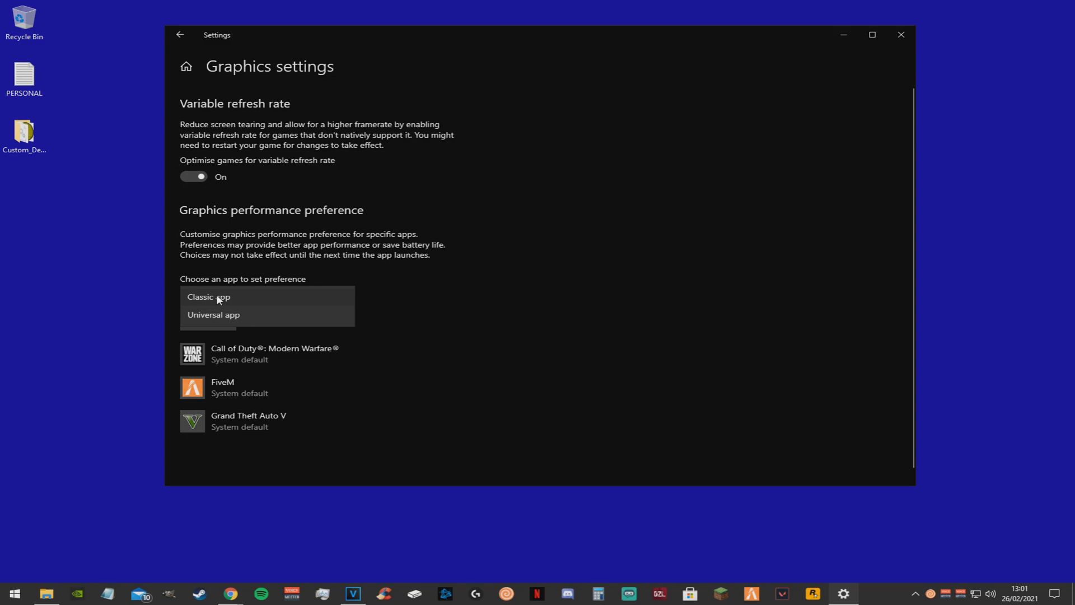
left_click(221, 298)
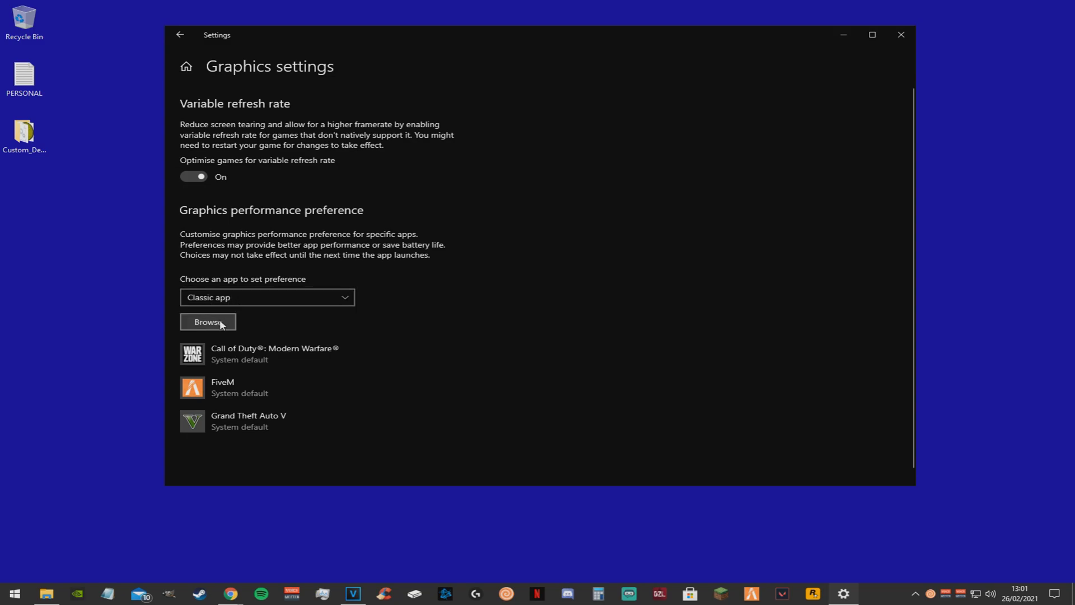
Browse to AppData\Local\FiveM and pick FiveM.exe, which is already listed
left_click(219, 318)
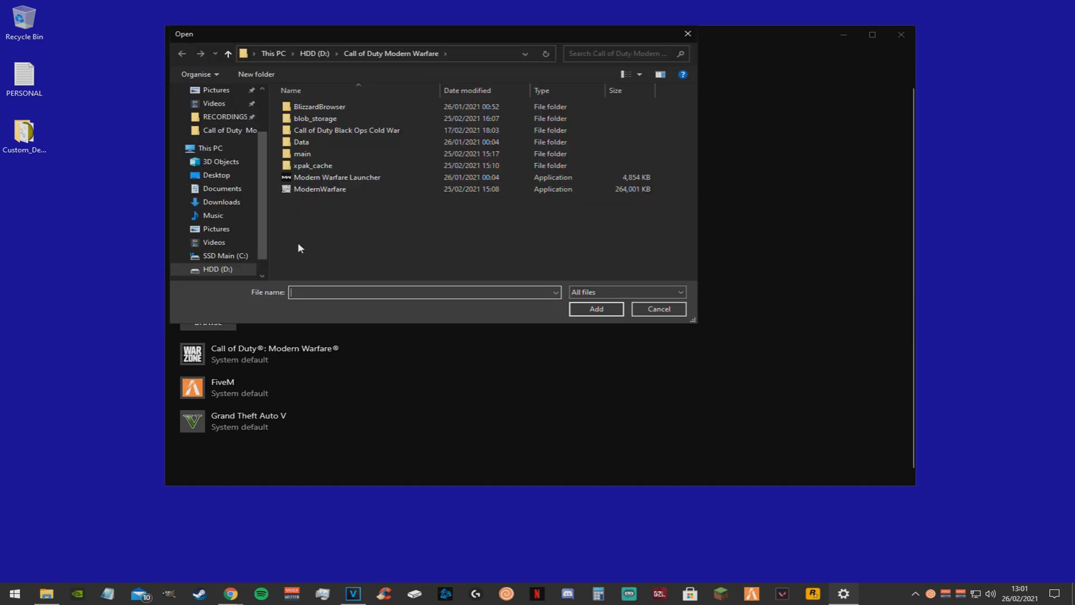
left_click(477, 52)
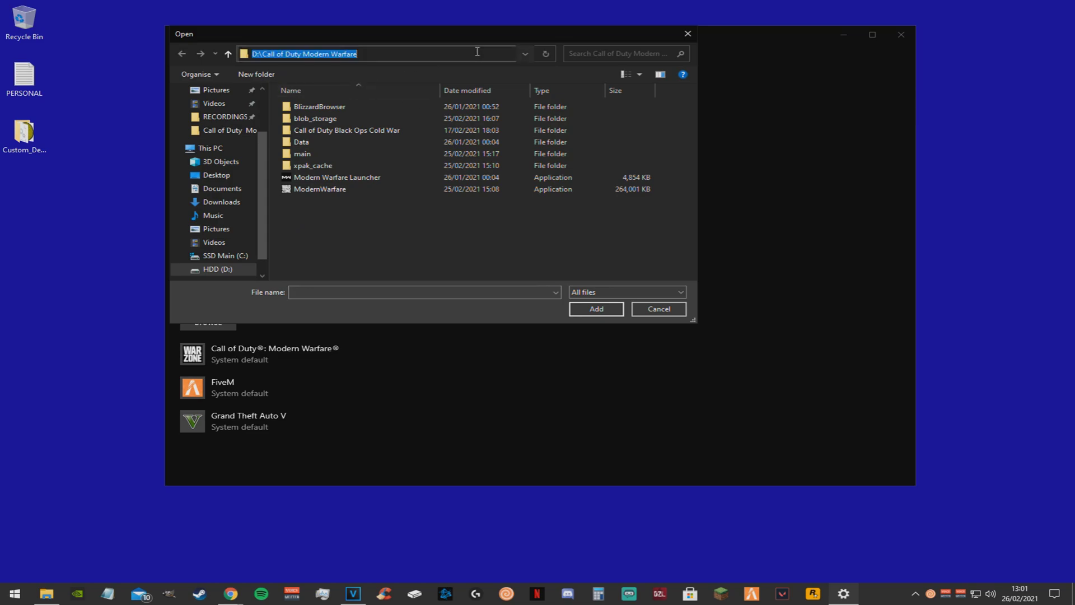
type("%appdata")
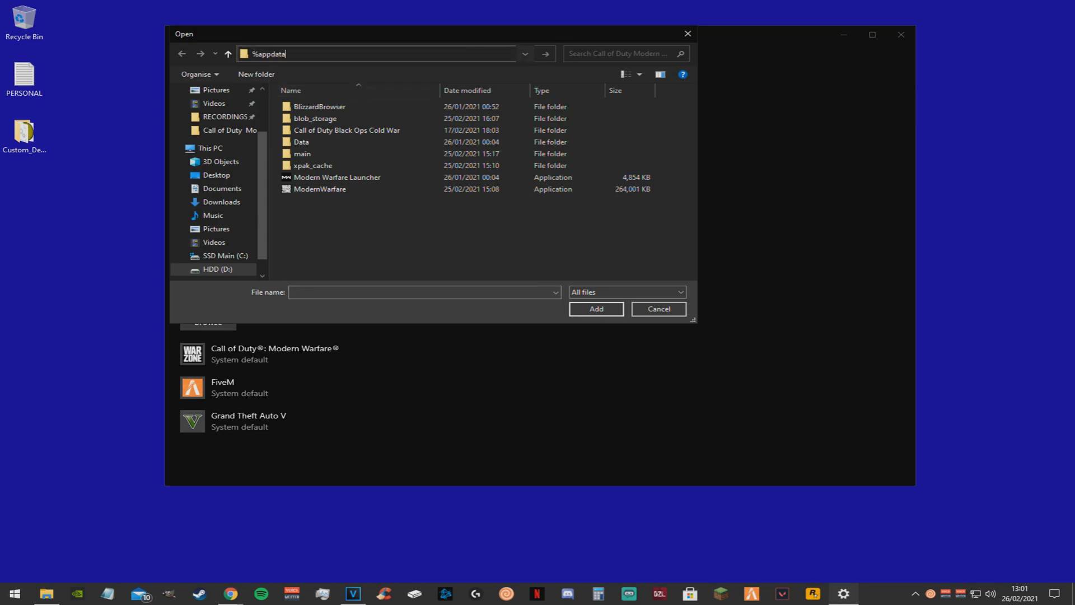
key("Return")
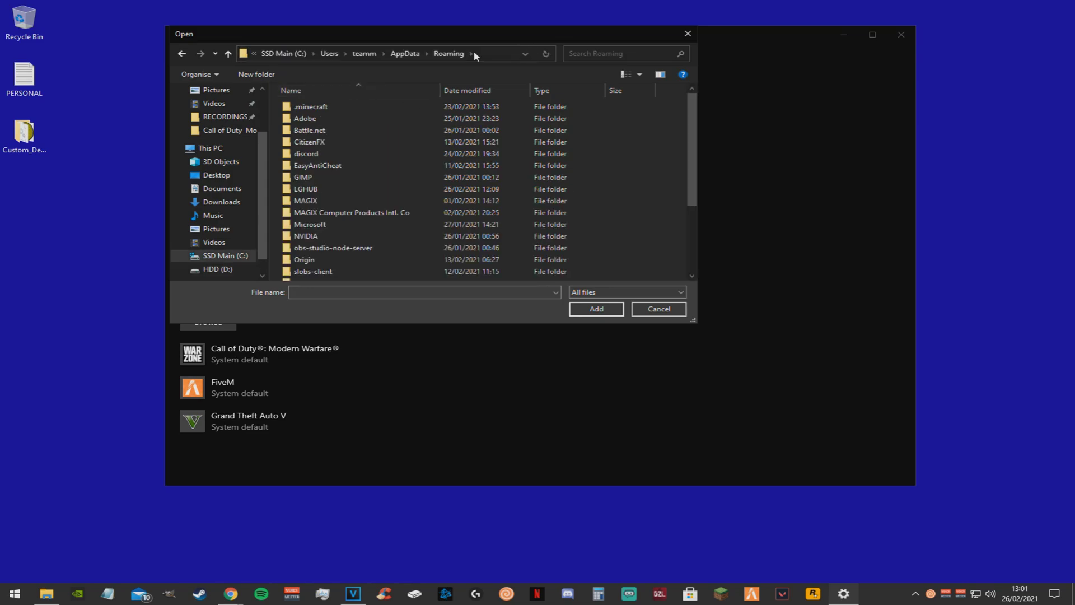
left_click(414, 53)
double_click(310, 107)
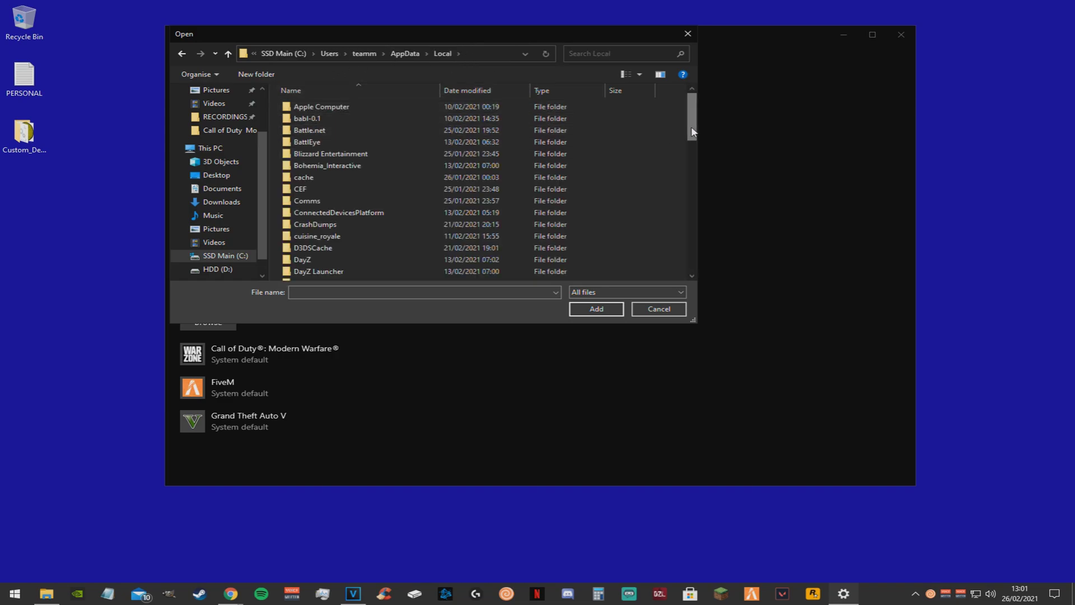
scroll(691, 126, "down", 3)
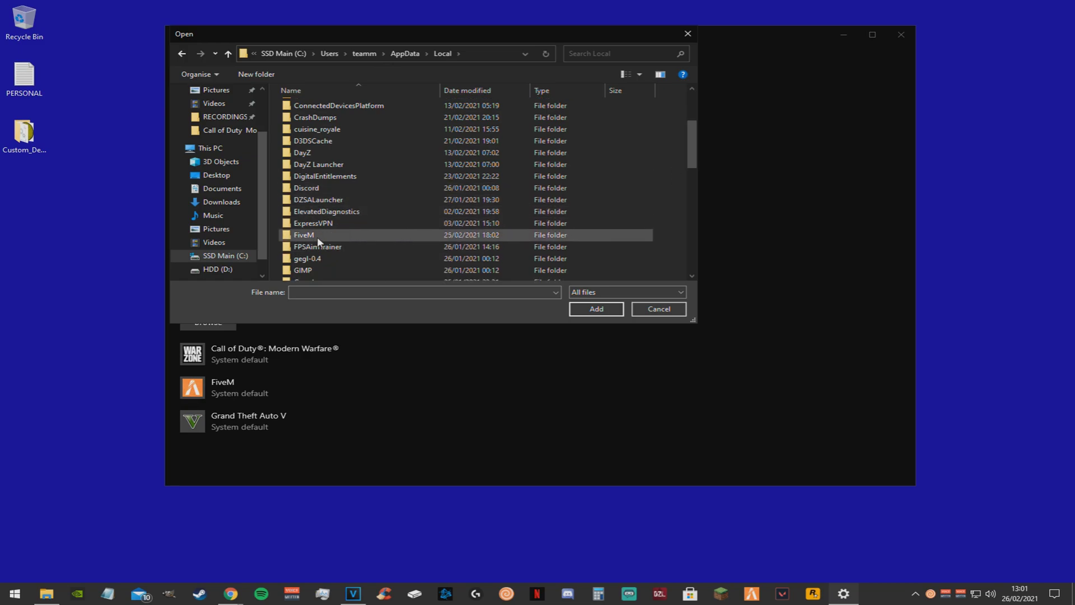
double_click(308, 236)
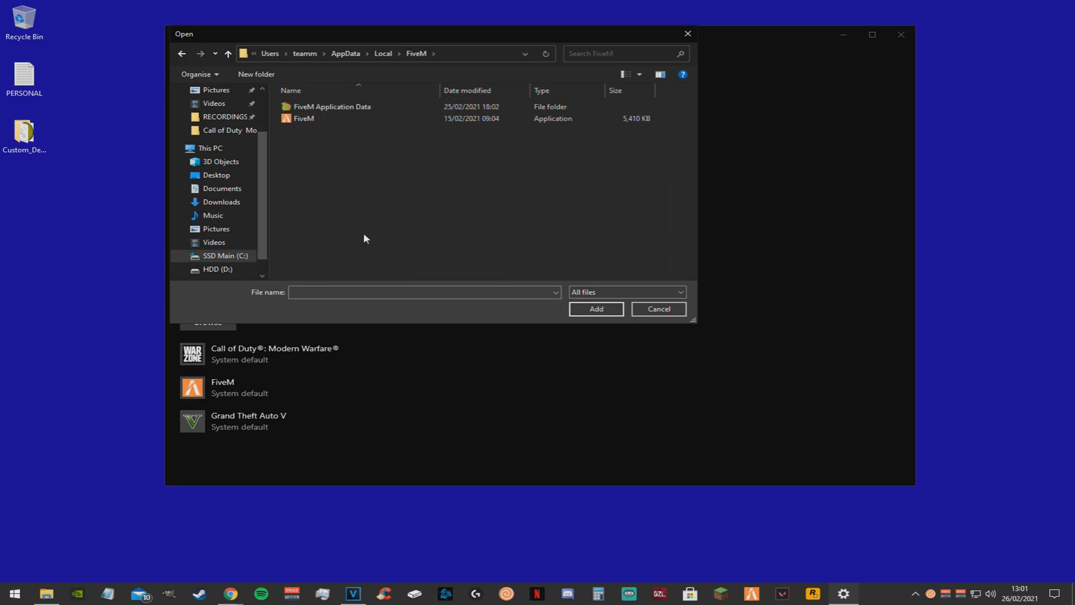
double_click(314, 120)
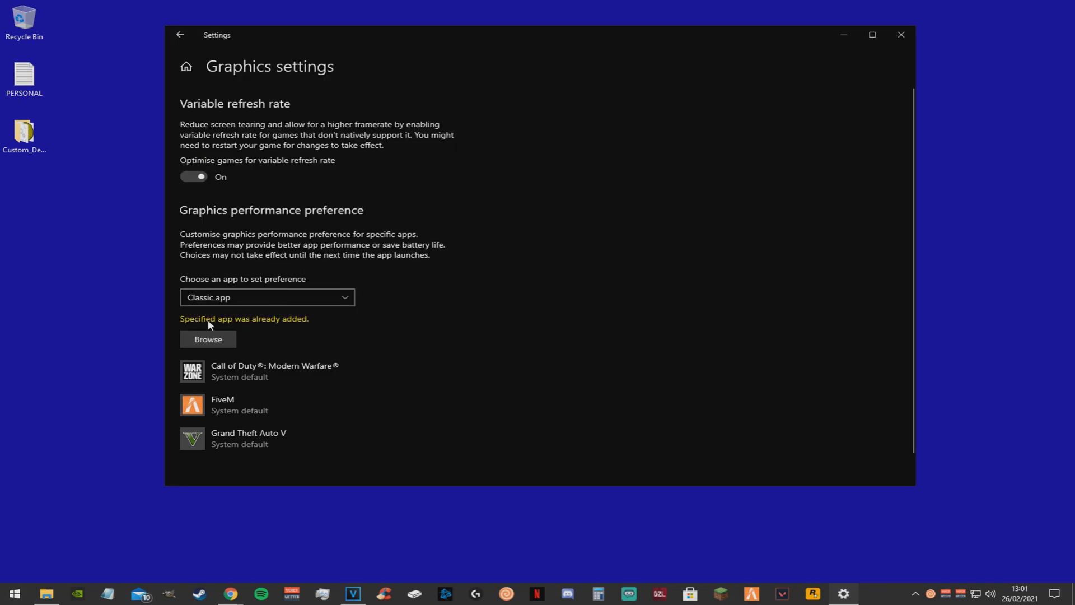
Set FiveM's graphics preference to High performance and save it
left_click(216, 408)
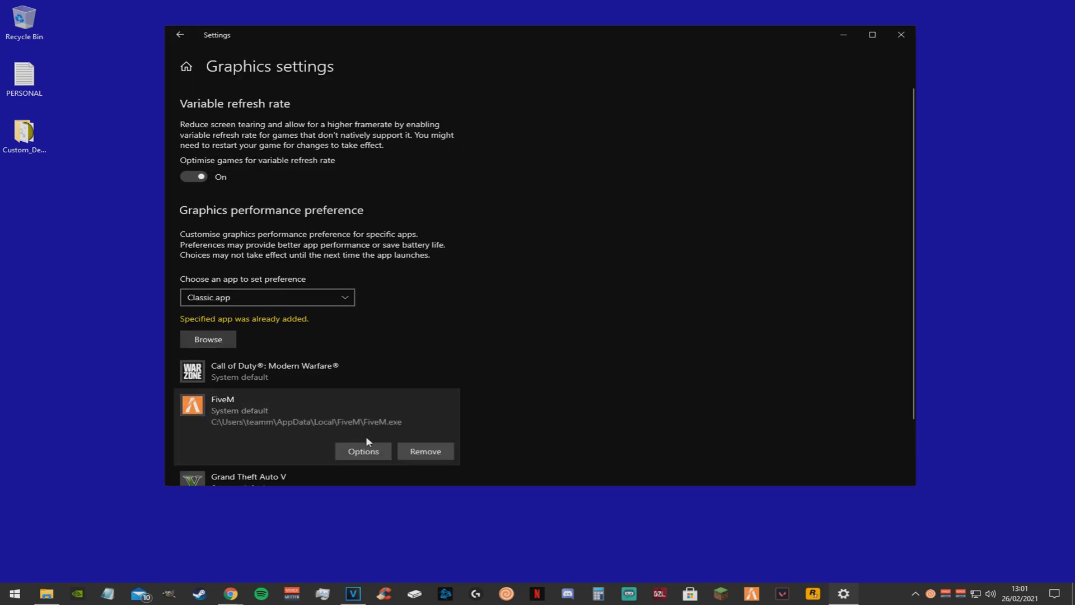
left_click(365, 448)
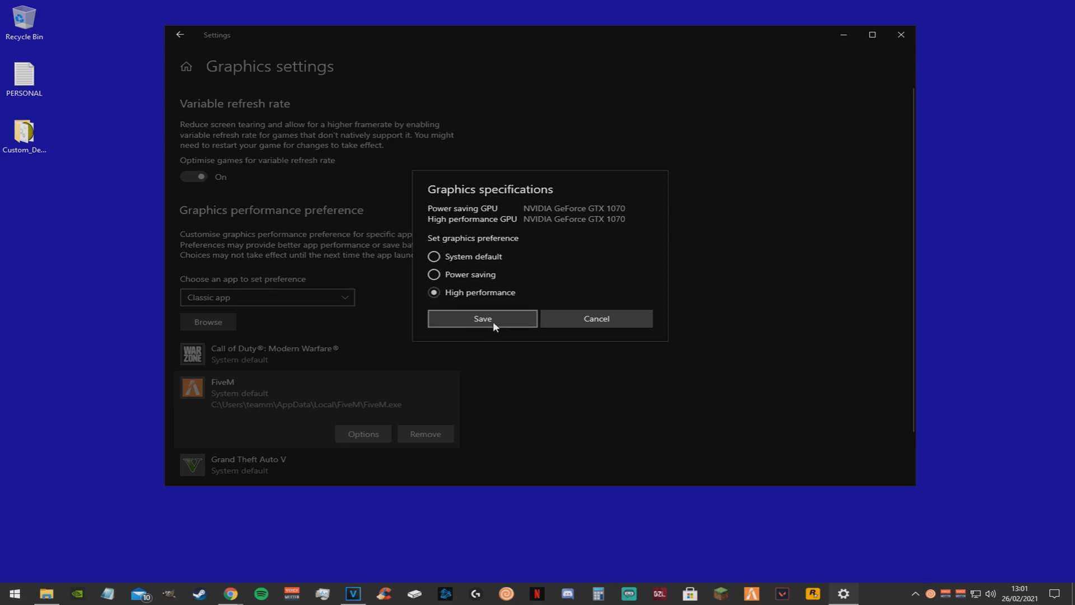
left_click(470, 318)
Add D:\Grand Theft Auto V\GTA5.exe to the list and set it to High performance
scroll(504, 369, "down", 1)
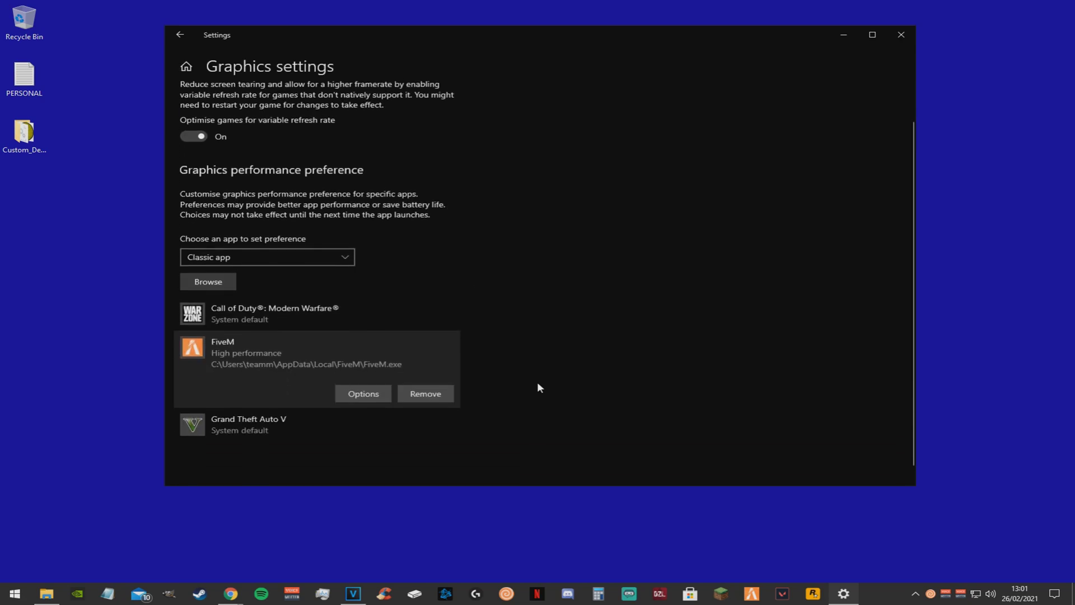
left_click(210, 269)
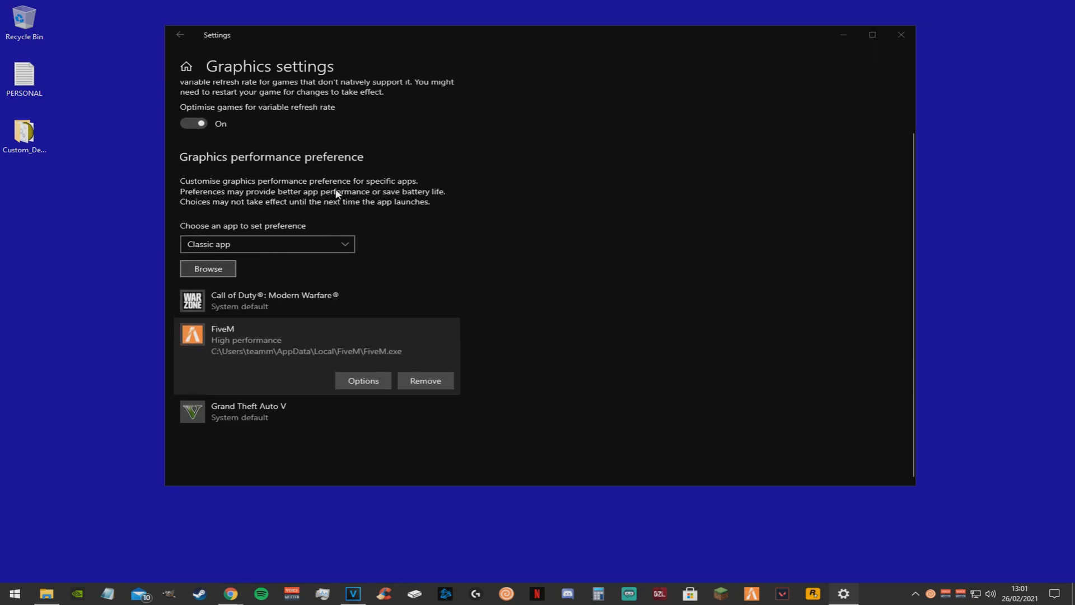
double_click(509, 257)
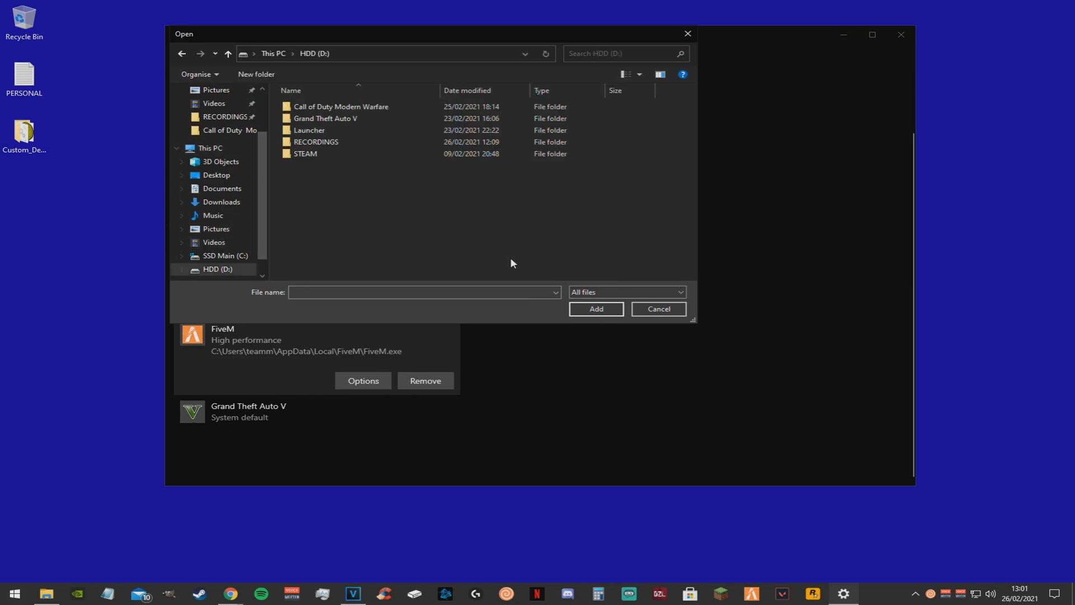
double_click(315, 119)
left_click(301, 166)
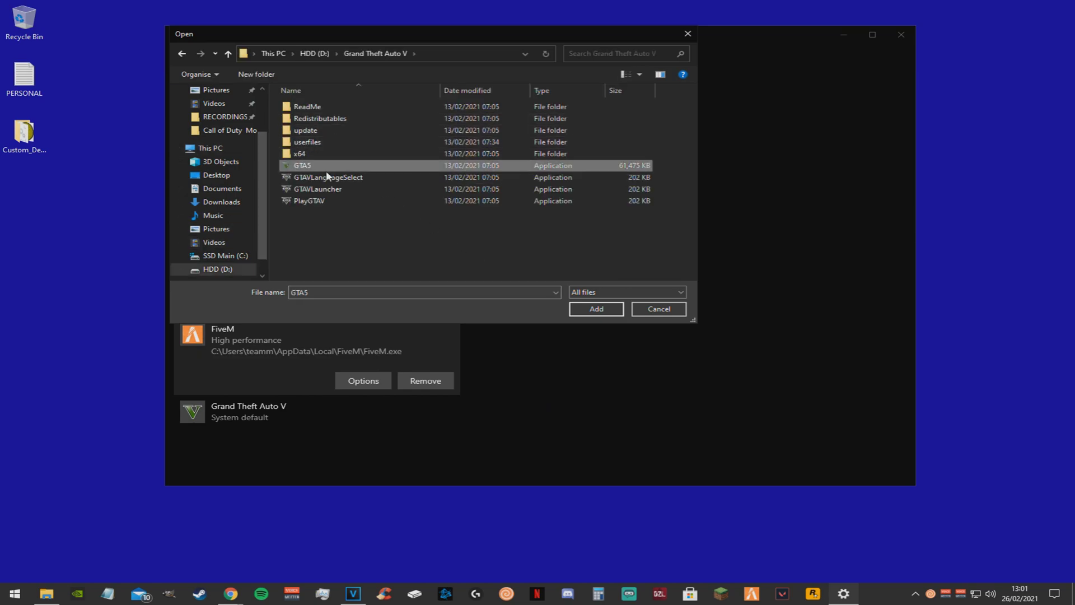
left_click(658, 309)
left_click(267, 415)
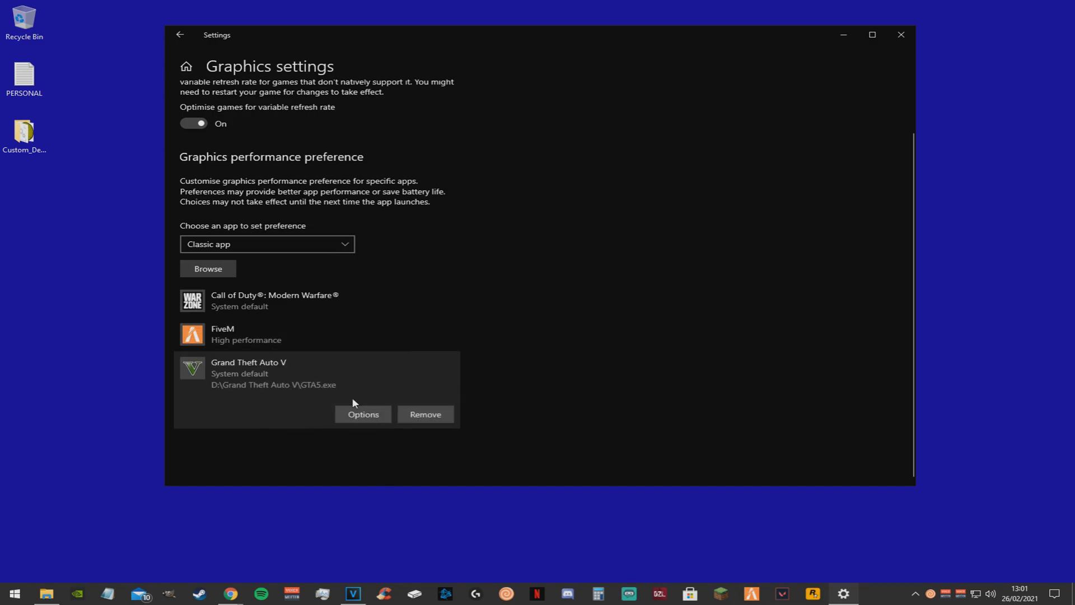
left_click(362, 413)
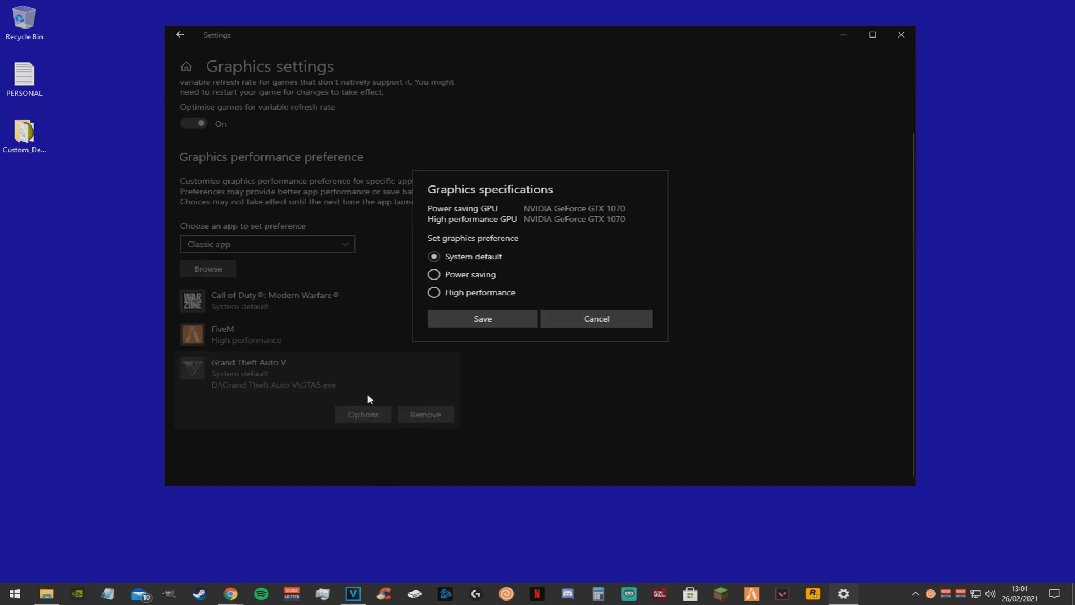
left_click(487, 318)
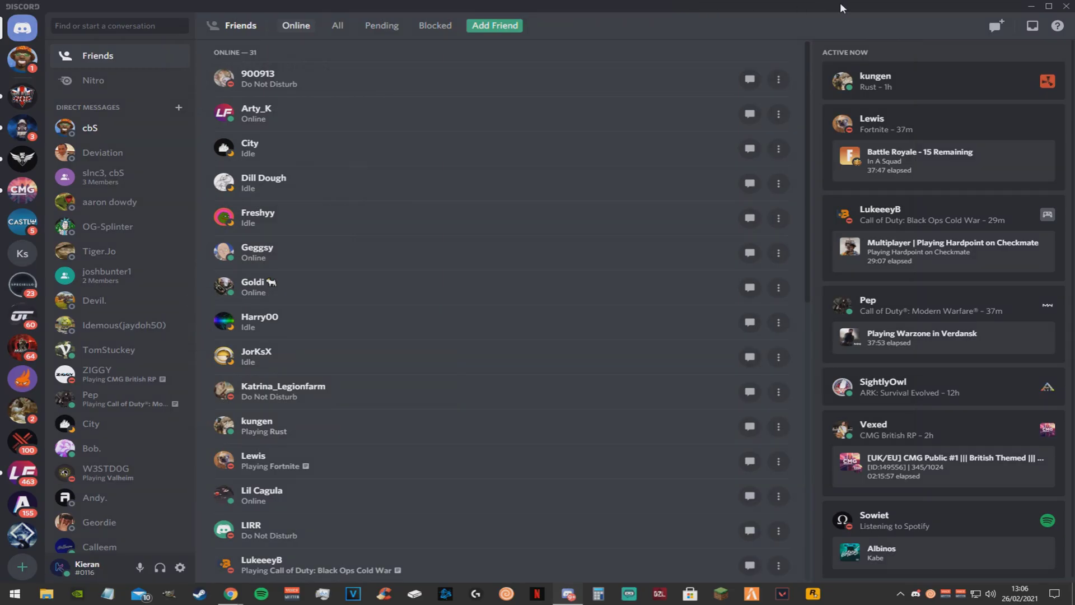
Look over Discord's Appearance settings, then close the Discord window
left_click(1030, 7)
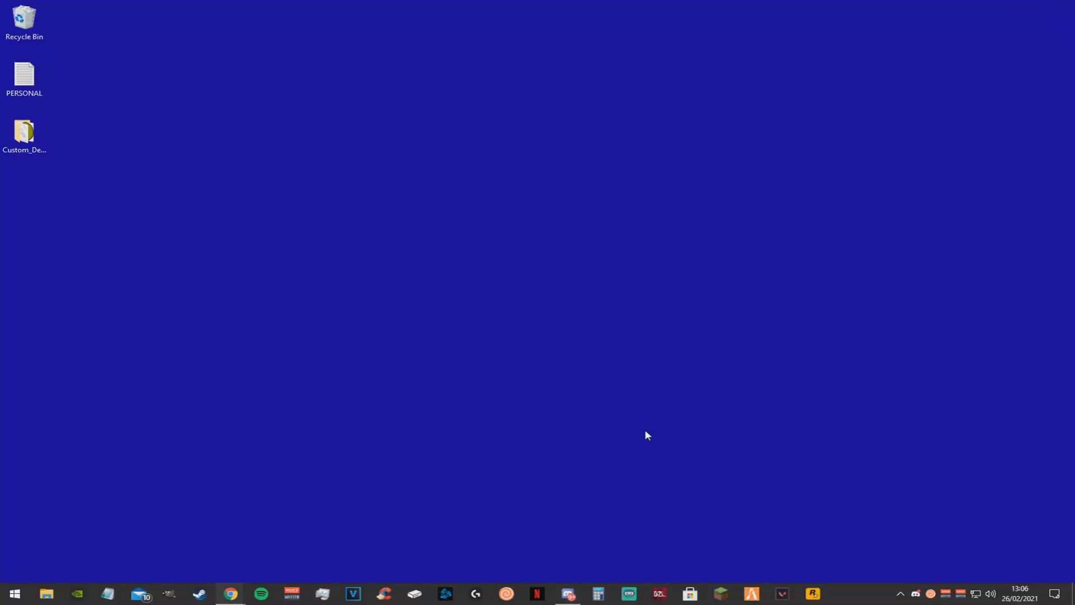
left_click(568, 594)
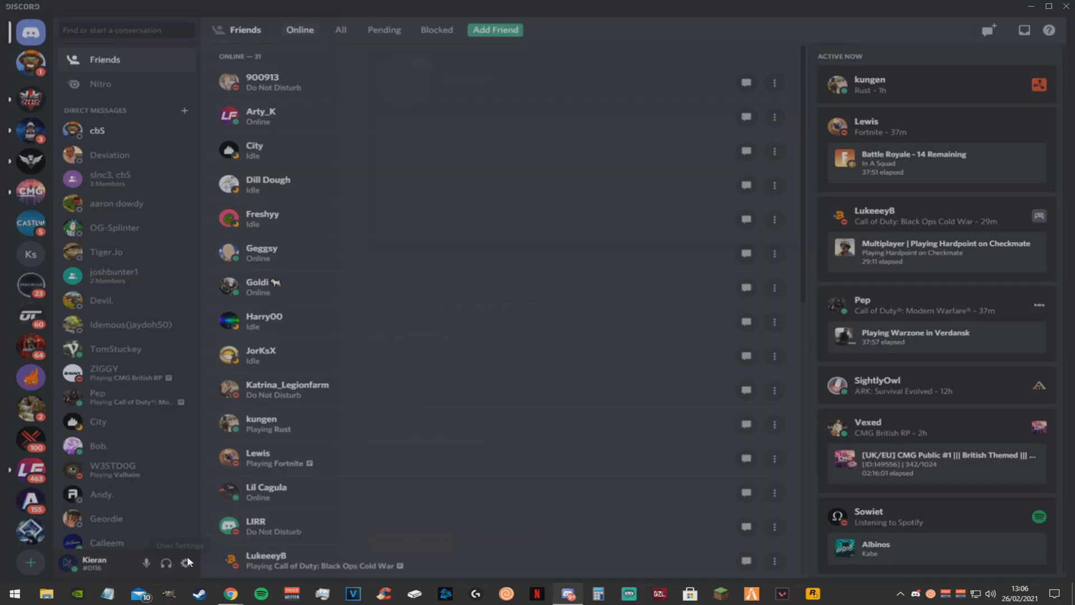
left_click(187, 561)
left_click(282, 308)
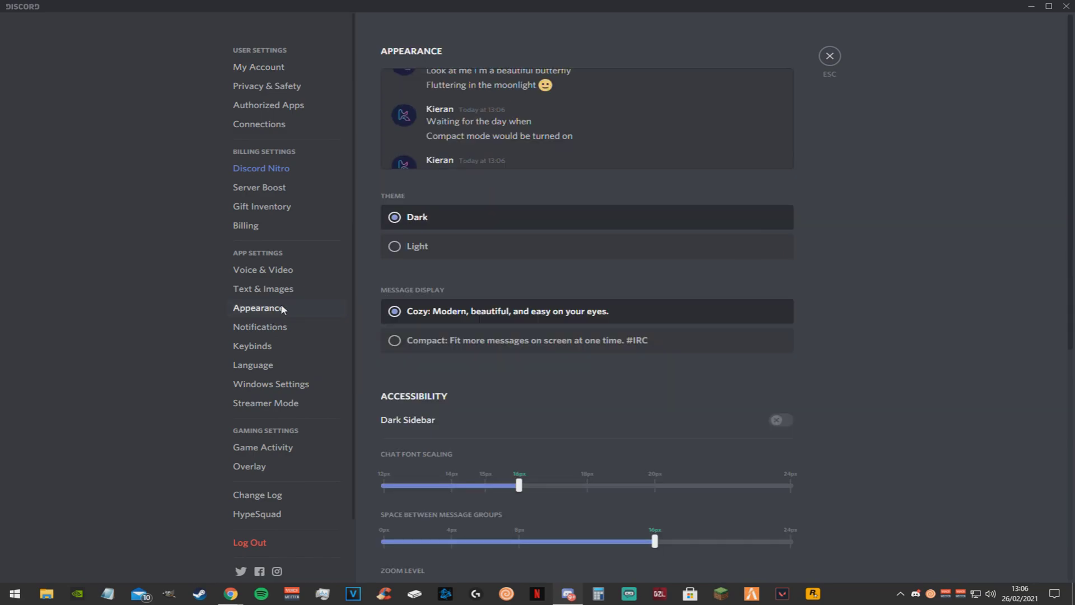
scroll(842, 283, "down", 7)
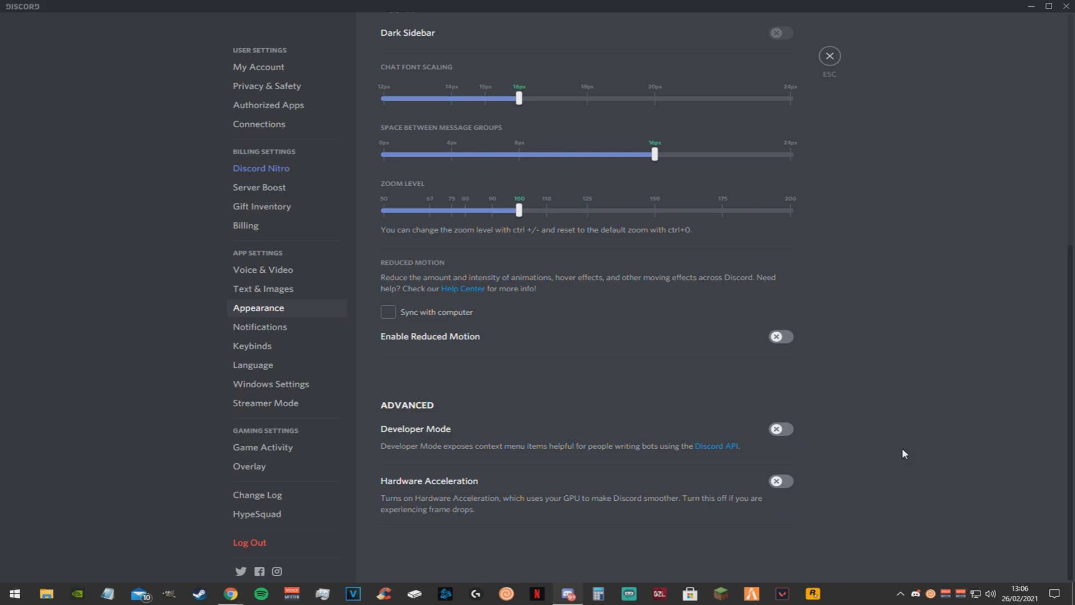
left_click(1066, 6)
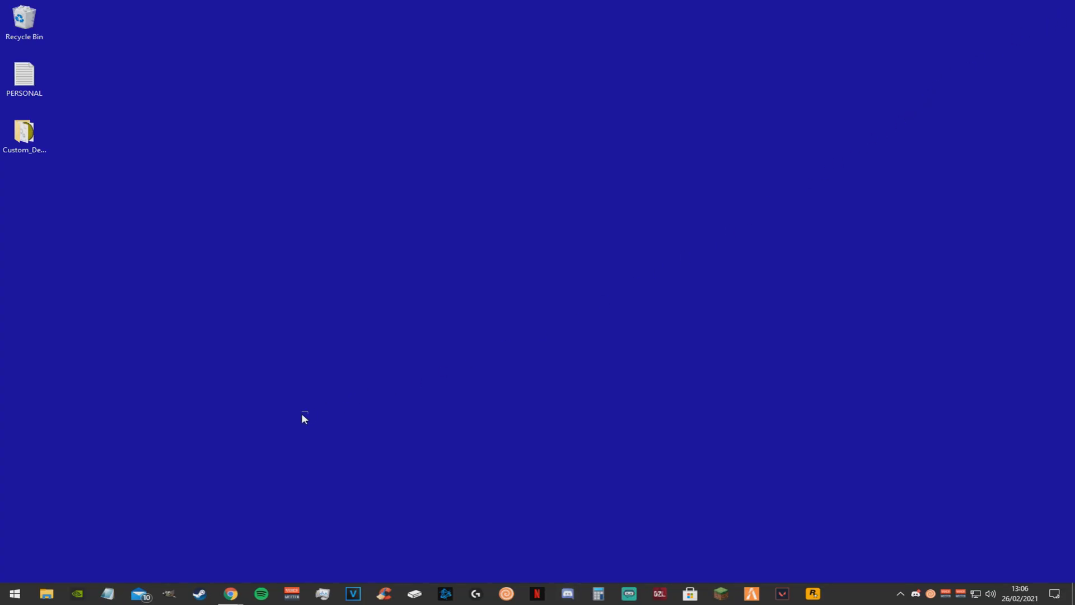
right_click(231, 594)
left_click(267, 509)
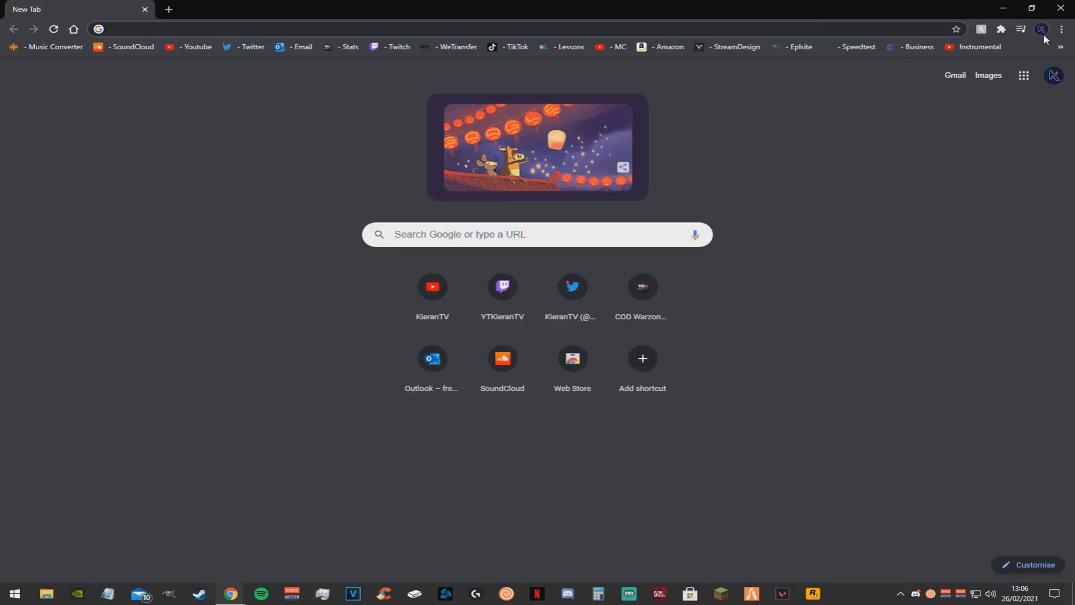
left_click(1062, 28)
mouse_move(936, 188)
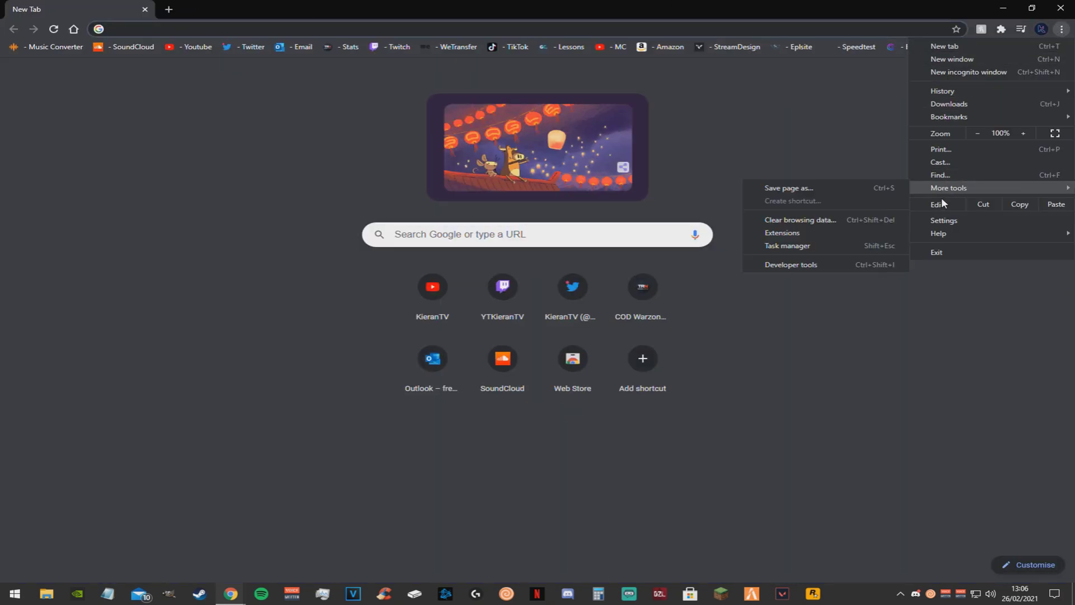
left_click(944, 220)
scroll(661, 297, "down", 2)
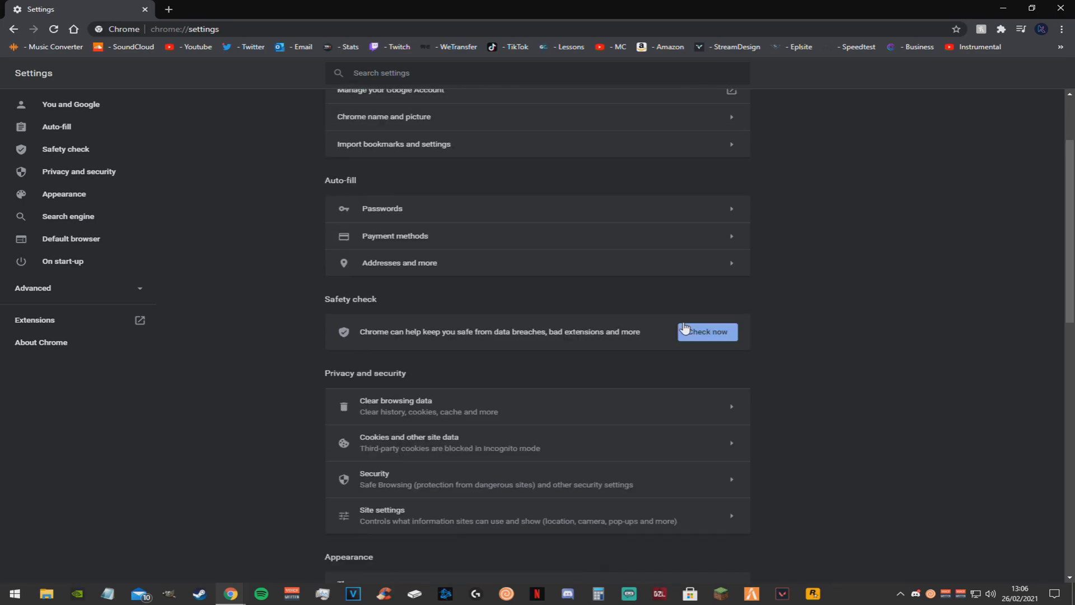
scroll(680, 329, "down", 10)
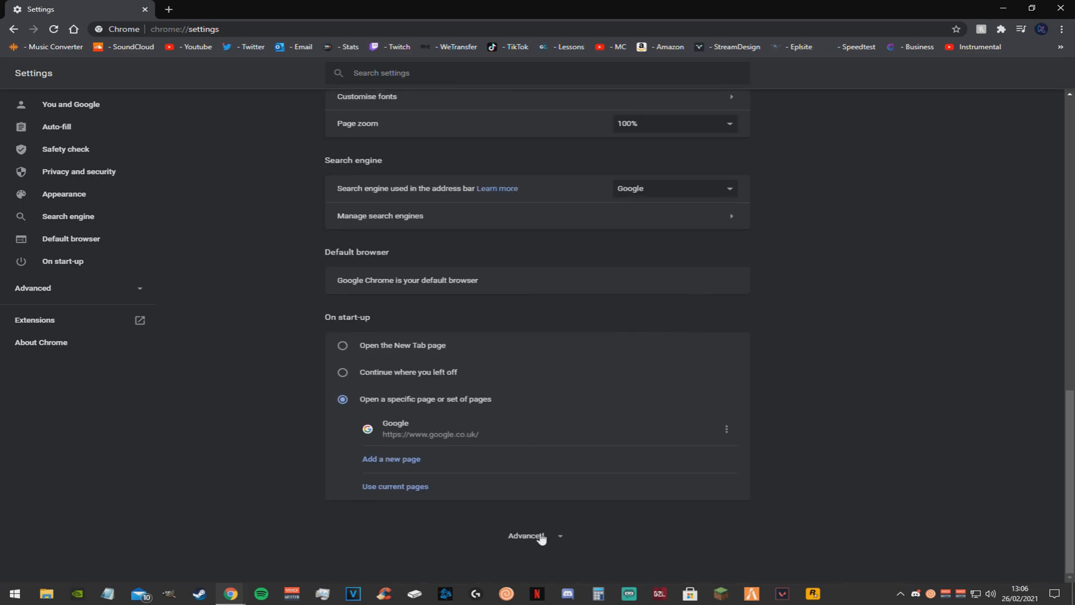
left_click(537, 536)
scroll(528, 466, "down", 3)
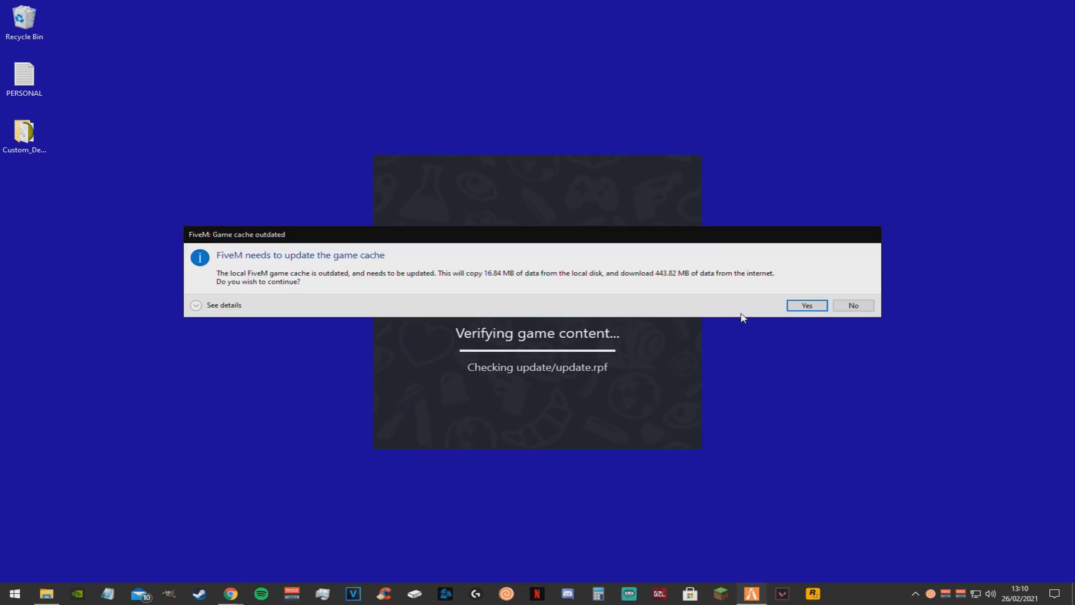
Answer Yes to FiveM's 'Game cache outdated' prompt to start the cache download
left_click(807, 306)
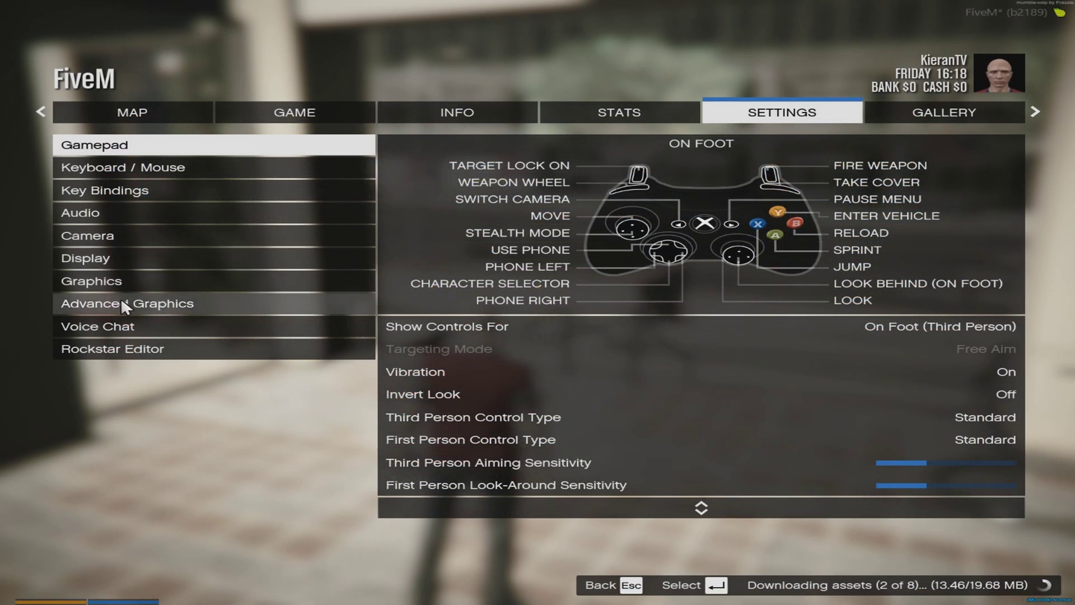
Raise Extended Distance Scaling to maximum in Advanced Graphics and confirm applying the changes
left_click(122, 303)
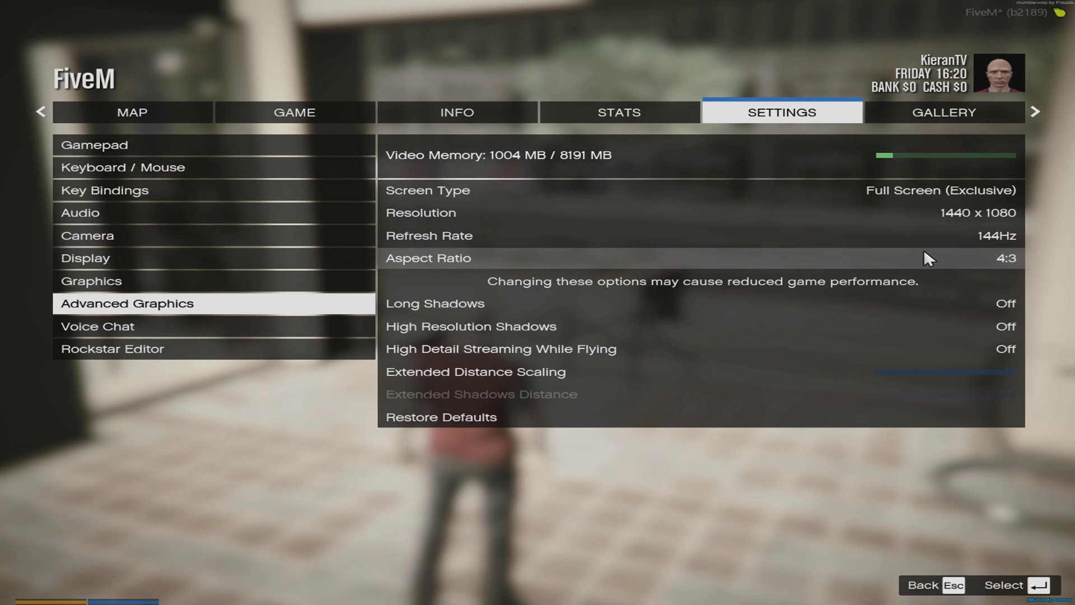
left_click(1020, 376)
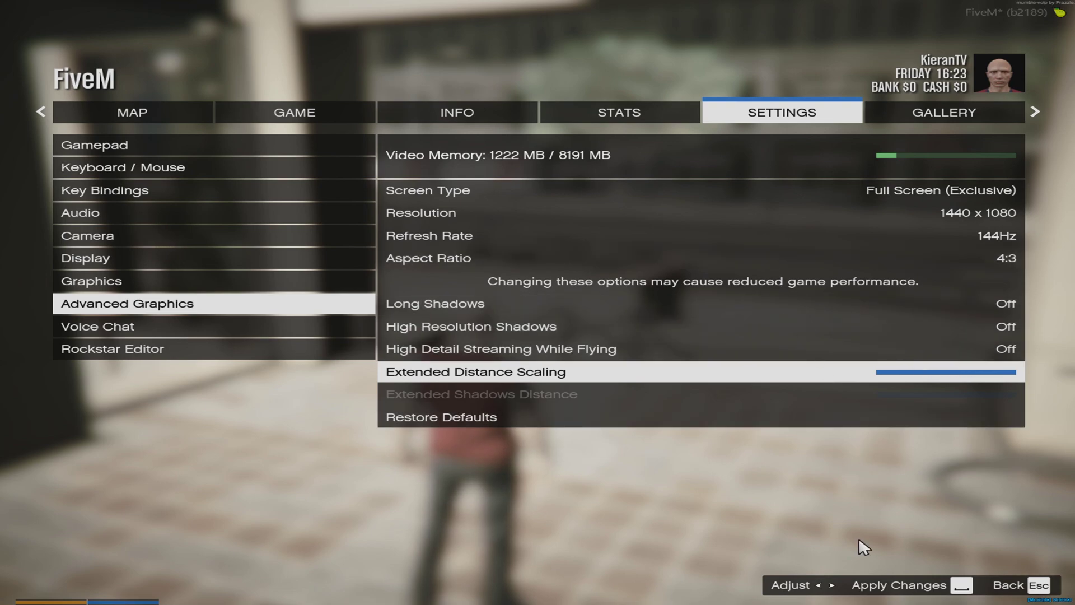
left_click(873, 585)
left_click(1014, 585)
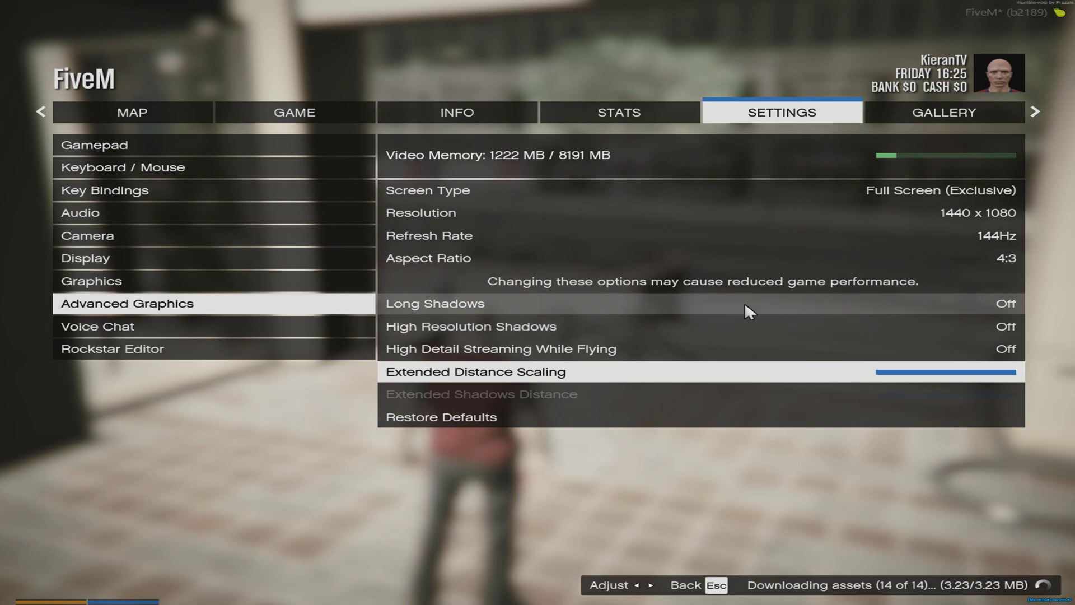
Review each Graphics option, from FXAA through Soft Shadows to Anisotropic Filtering
left_click(65, 278)
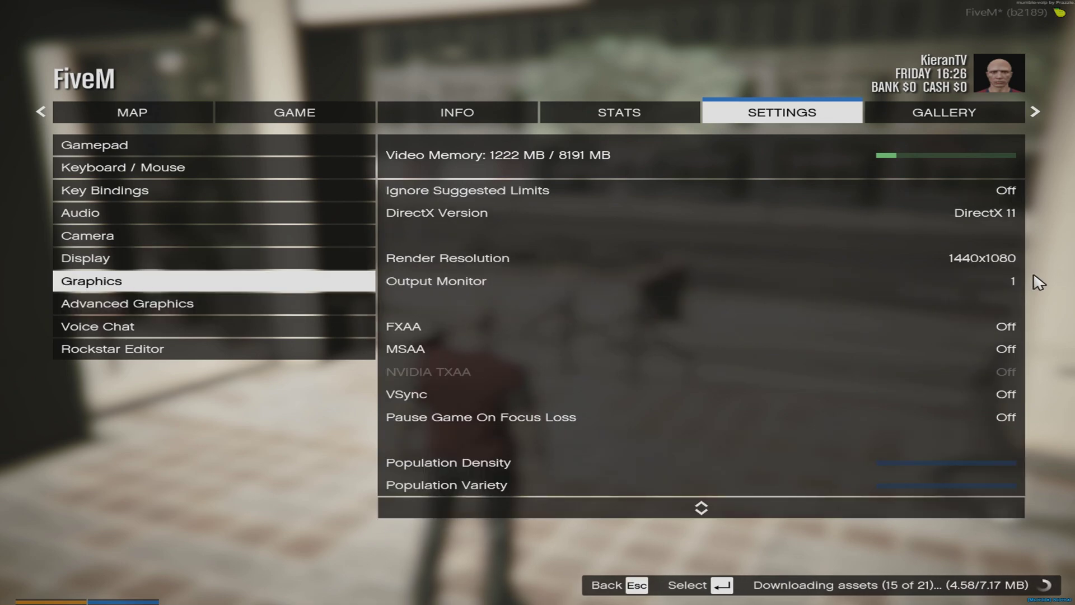
key("Down")
key("Down")
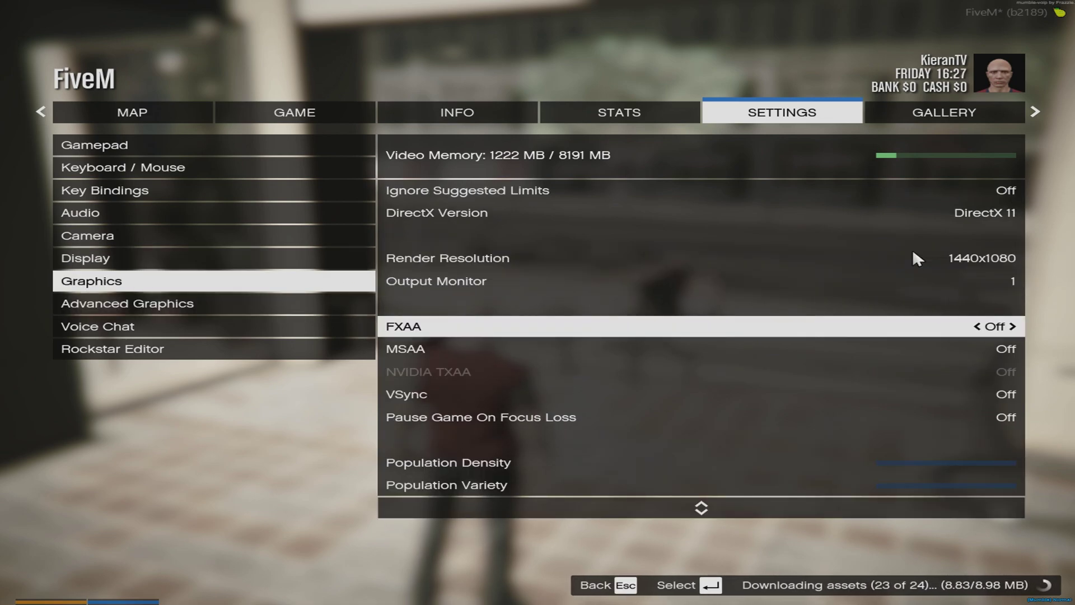
key("Down")
key("Down")
key("Down")
key("Down")
key("Down")
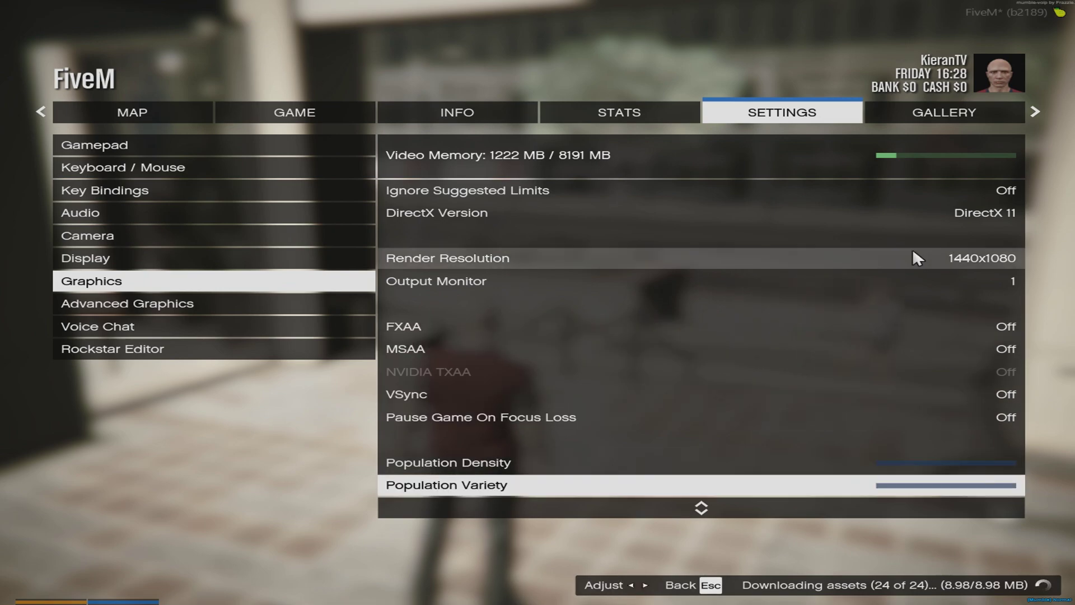
key("Down")
key("Down")
key("Down")
key("Down")
key("Down")
key("Down")
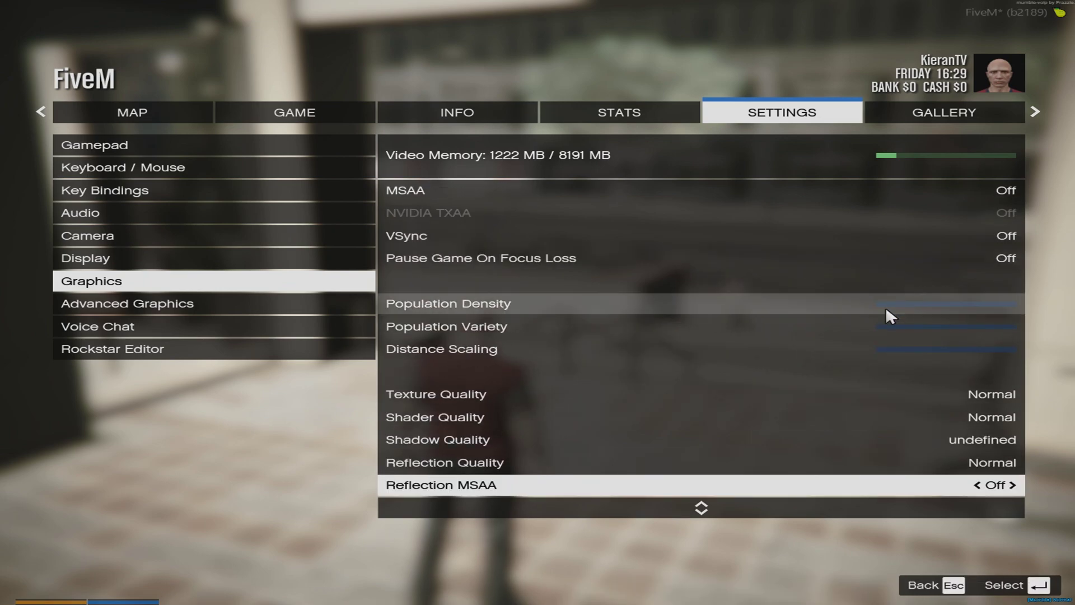
left_click(887, 307)
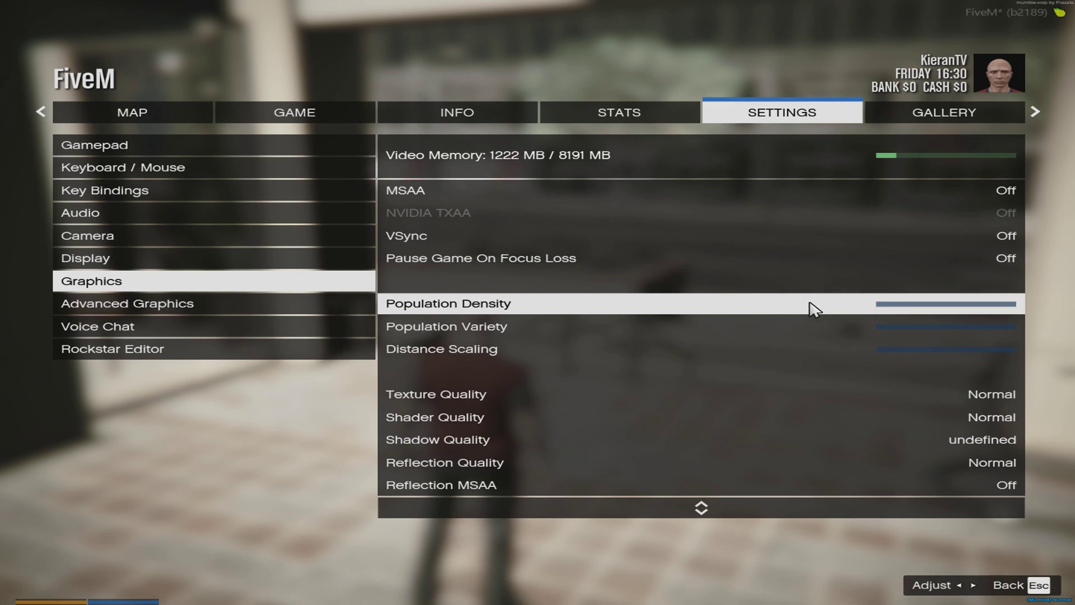
key("Down")
key("Down")
key("Down")
key("Down")
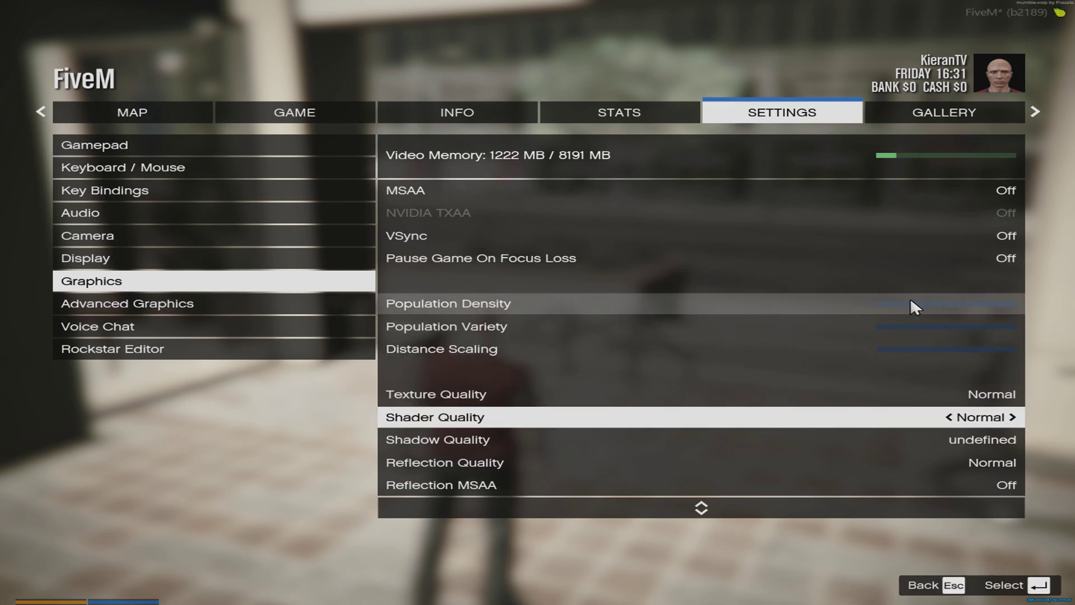
key("Down")
key("Down")
key("Down")
key("Down")
key("Down")
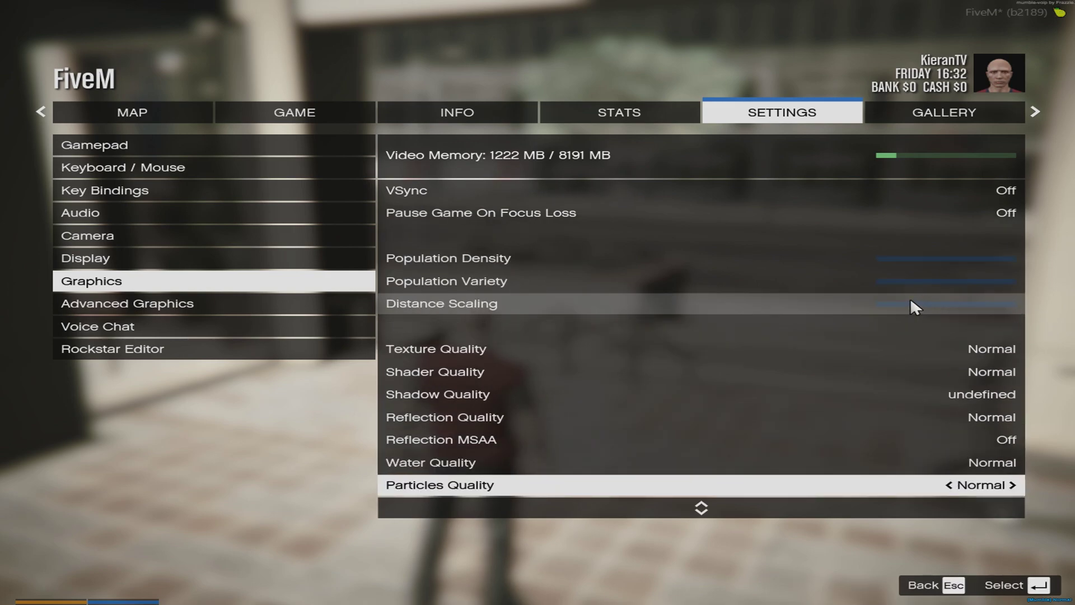
key("Down")
key("Down")
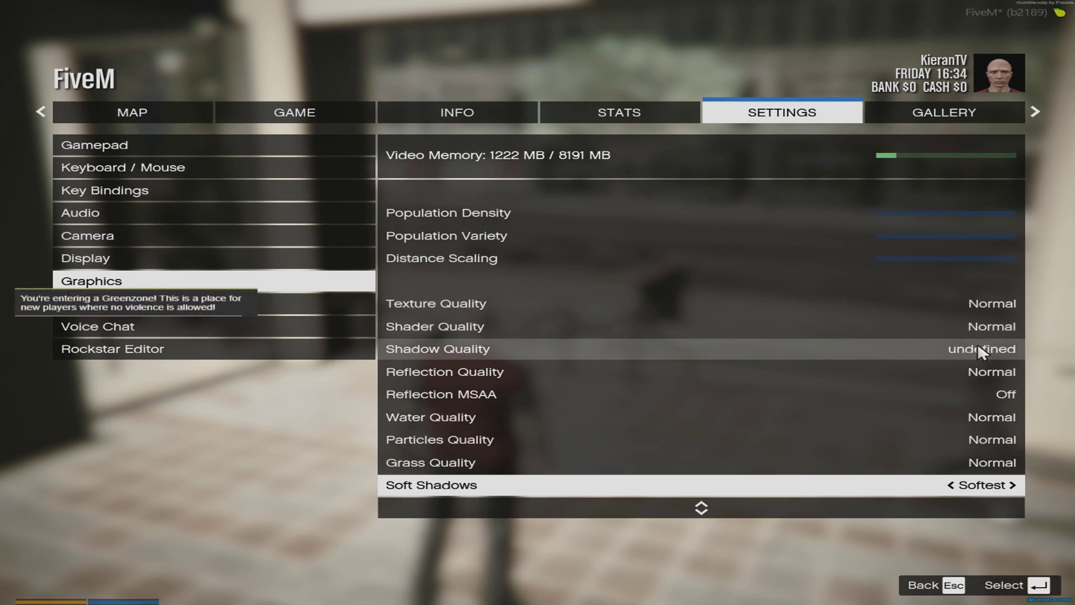
key("Down")
key("Down")
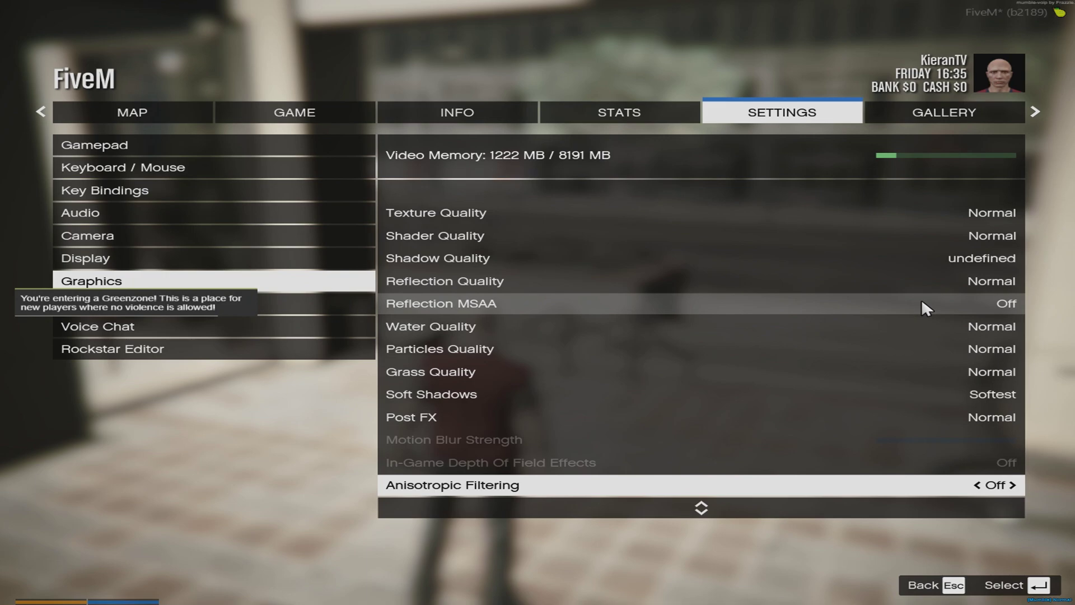
key("Down")
key("Down")
key("Down")
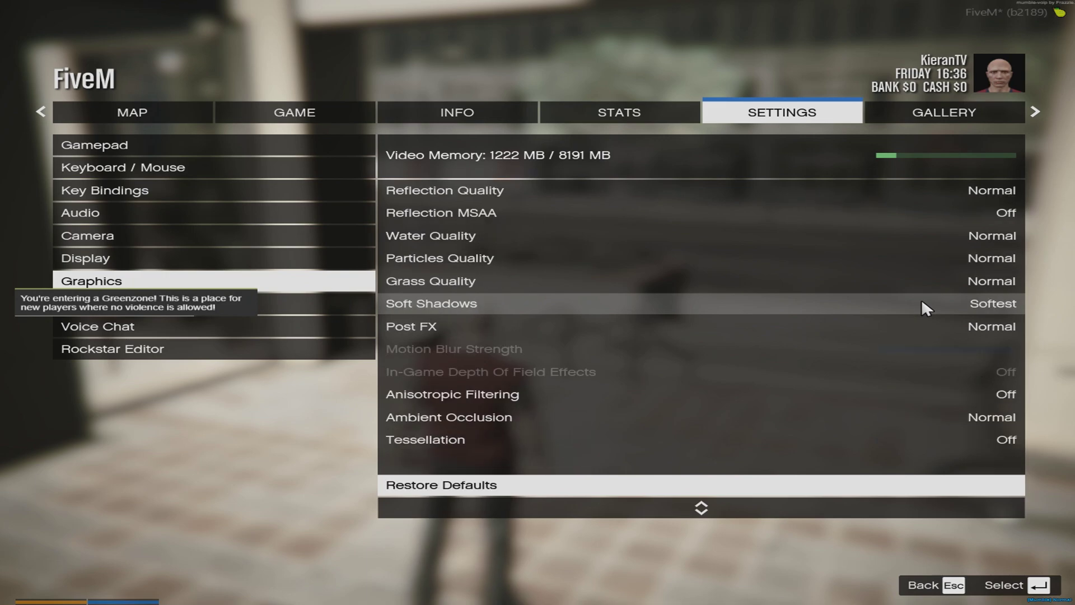
key("Down")
key("Up")
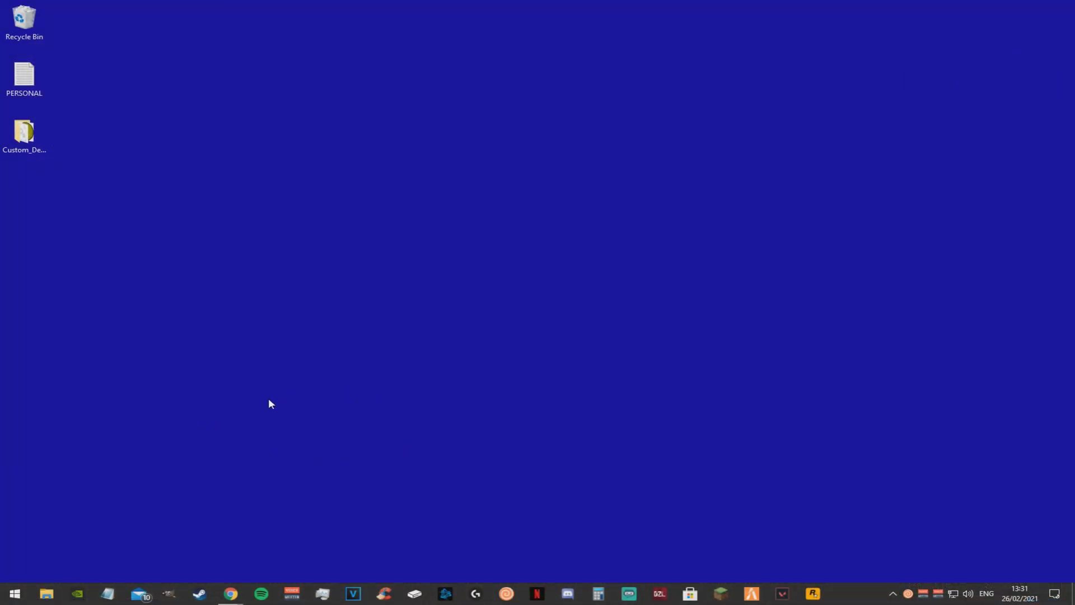
Browse to Documents > Rockstar Games > GTA V and bring up the settings file's context menu
left_click(40, 597)
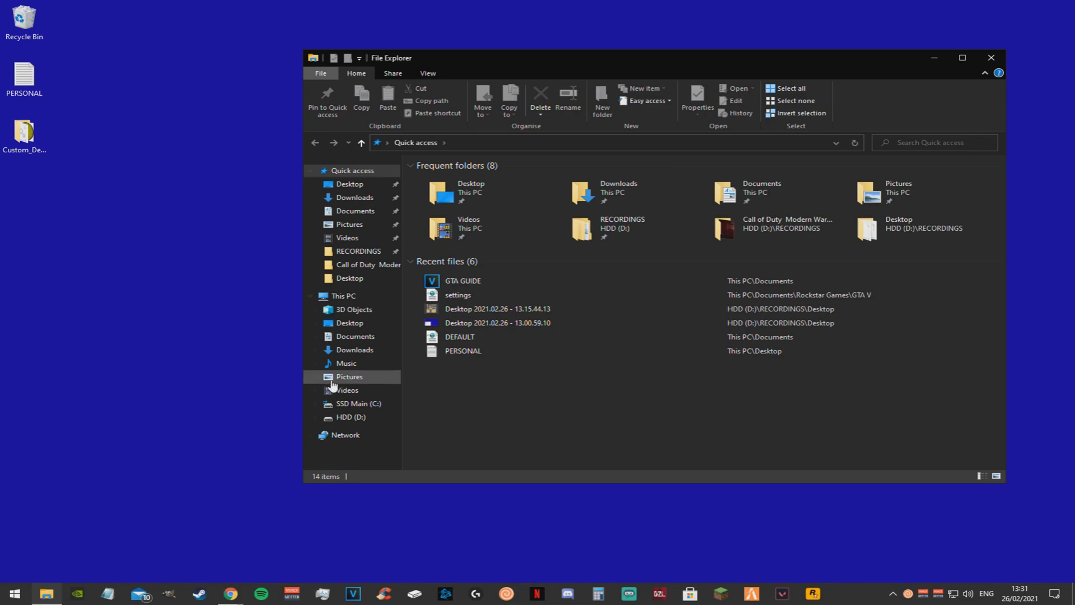
left_click(356, 213)
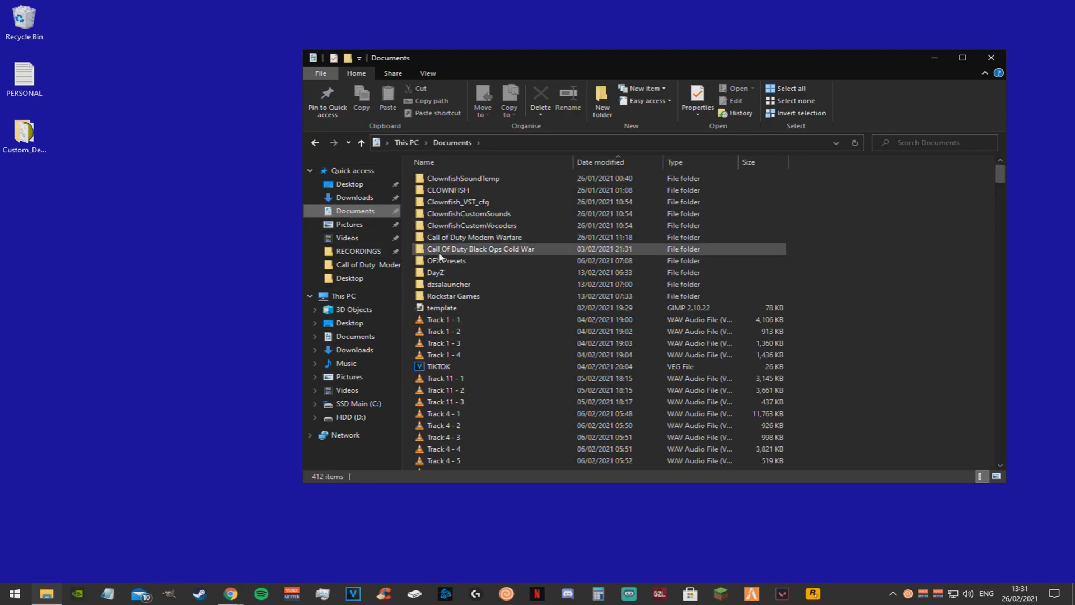
double_click(454, 297)
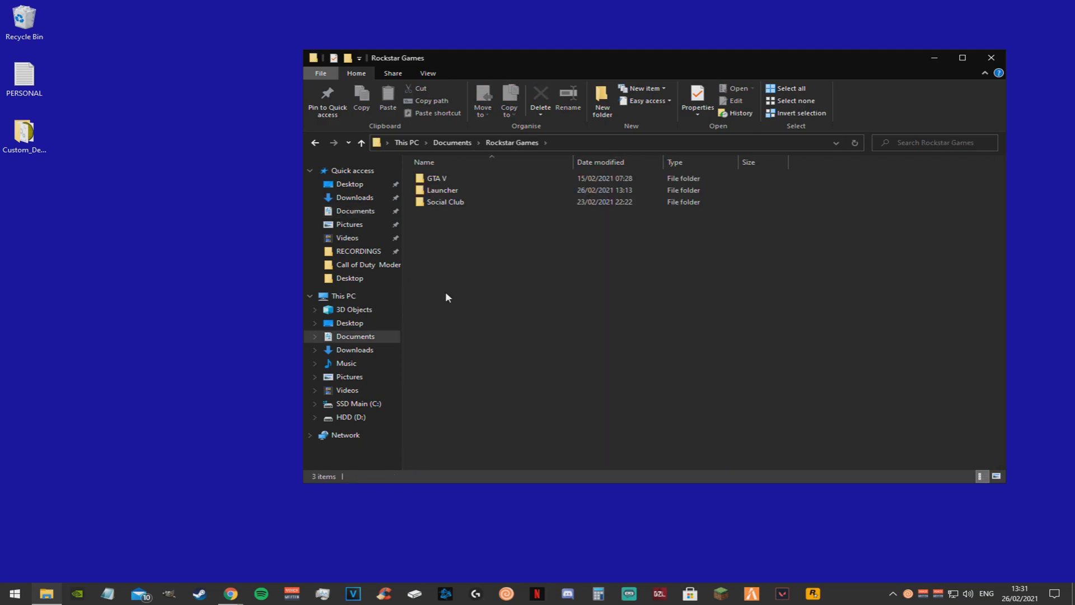
double_click(443, 179)
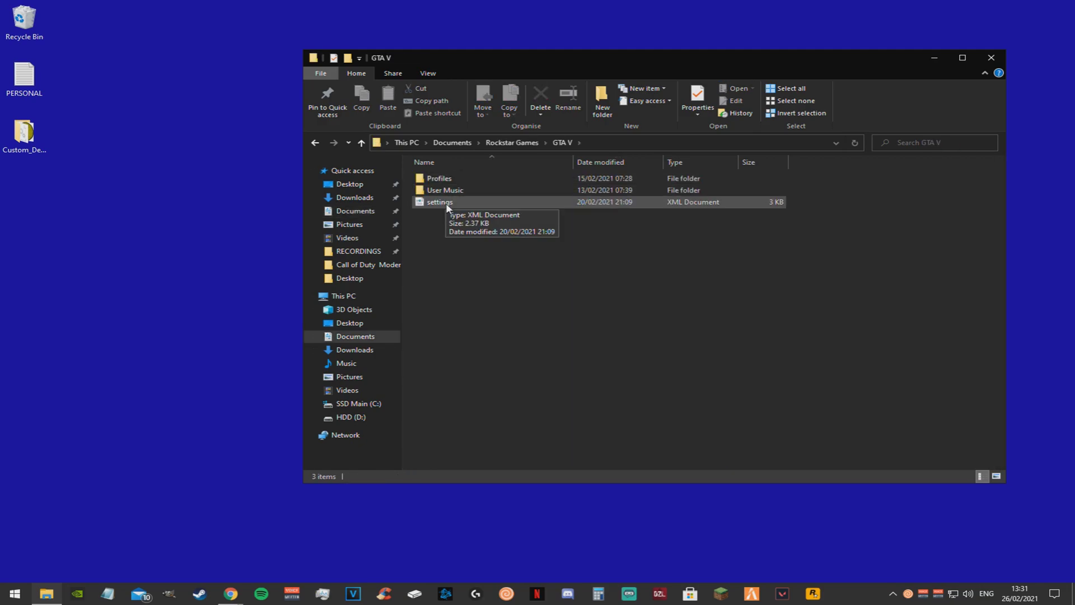
right_click(462, 200)
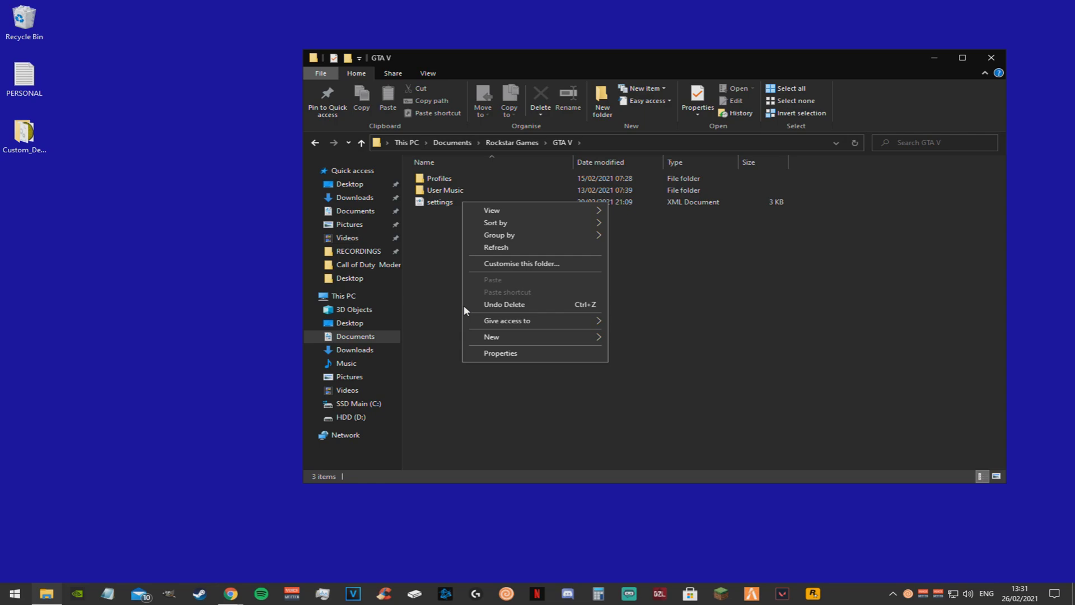
left_click(452, 214)
left_click(452, 204)
right_click(453, 206)
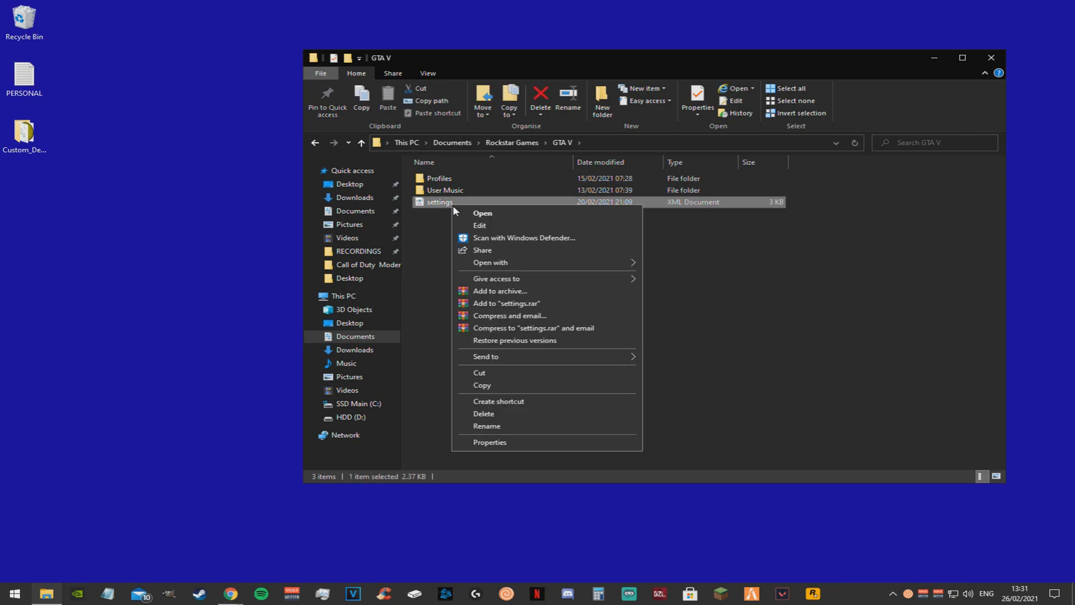
Open the GTA V settings file in Notepad, change ShadowQuality to 0, and save
mouse_move(626, 263)
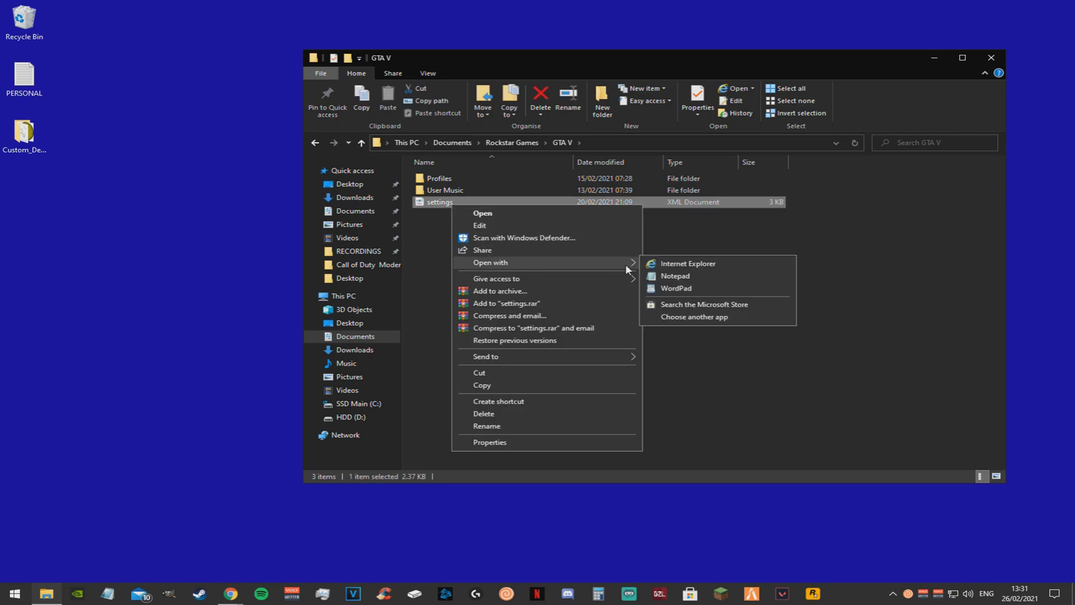
left_click(688, 277)
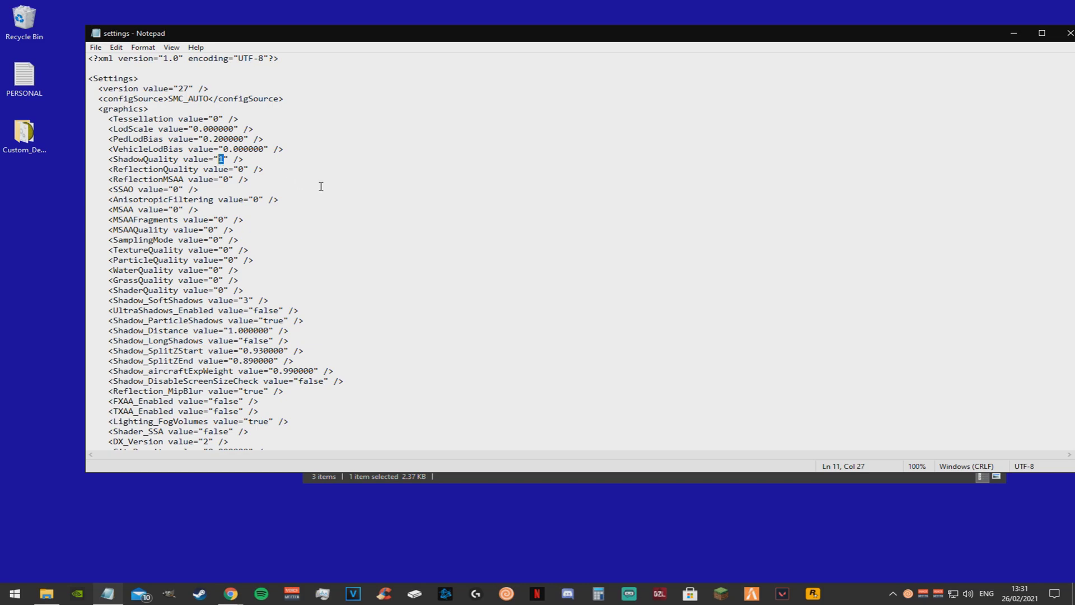
type("0")
left_click(95, 47)
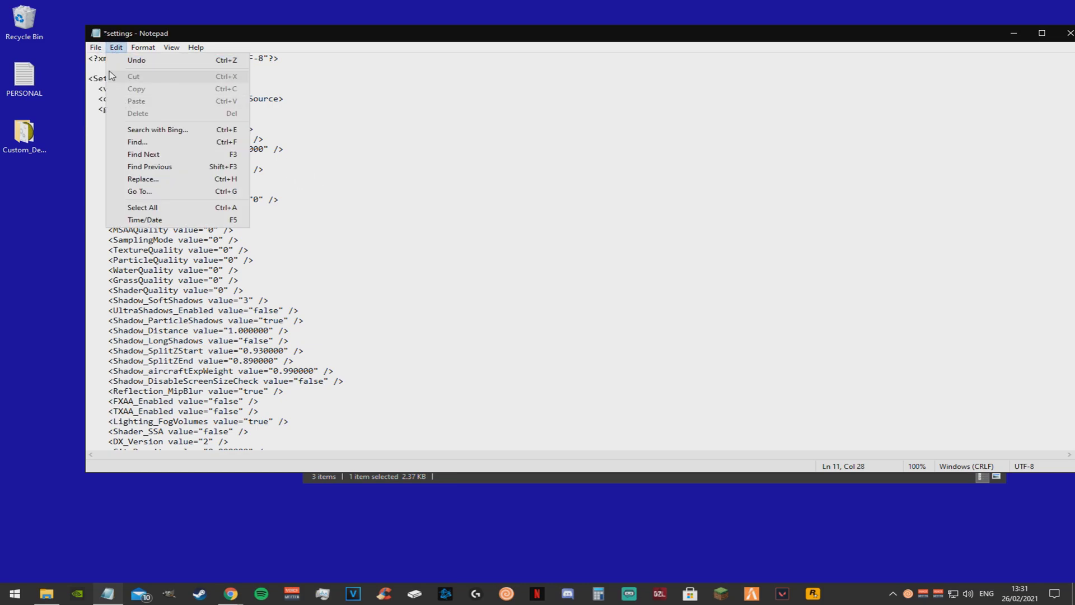
left_click(122, 99)
left_click_drag(109, 128, 912, 125)
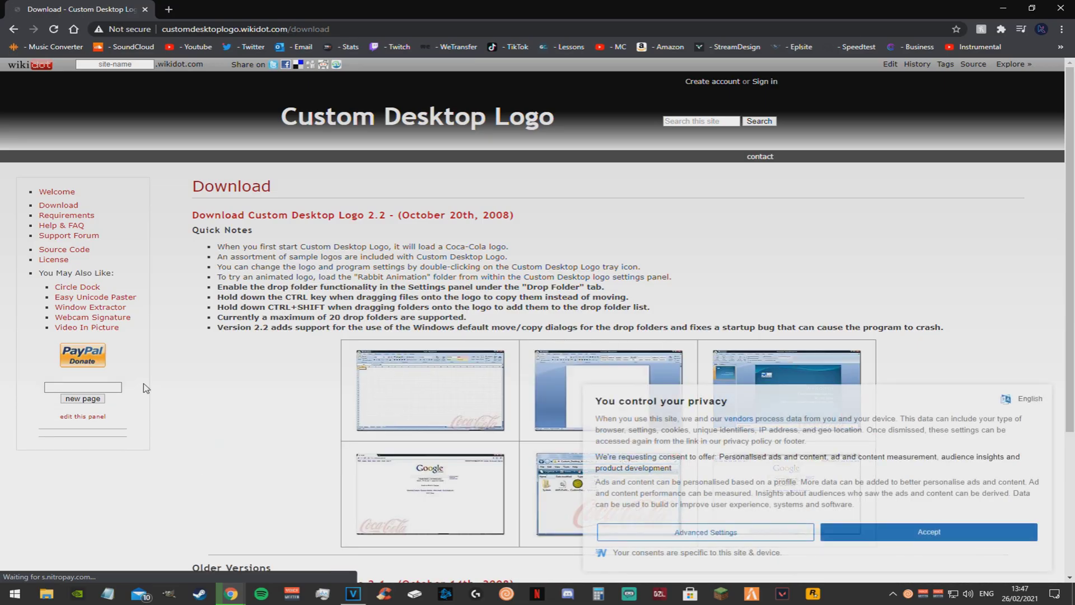
Accept the site's privacy consent and download the Custom Desktop Logo 2.2 zip
scroll(437, 417, "down", 1)
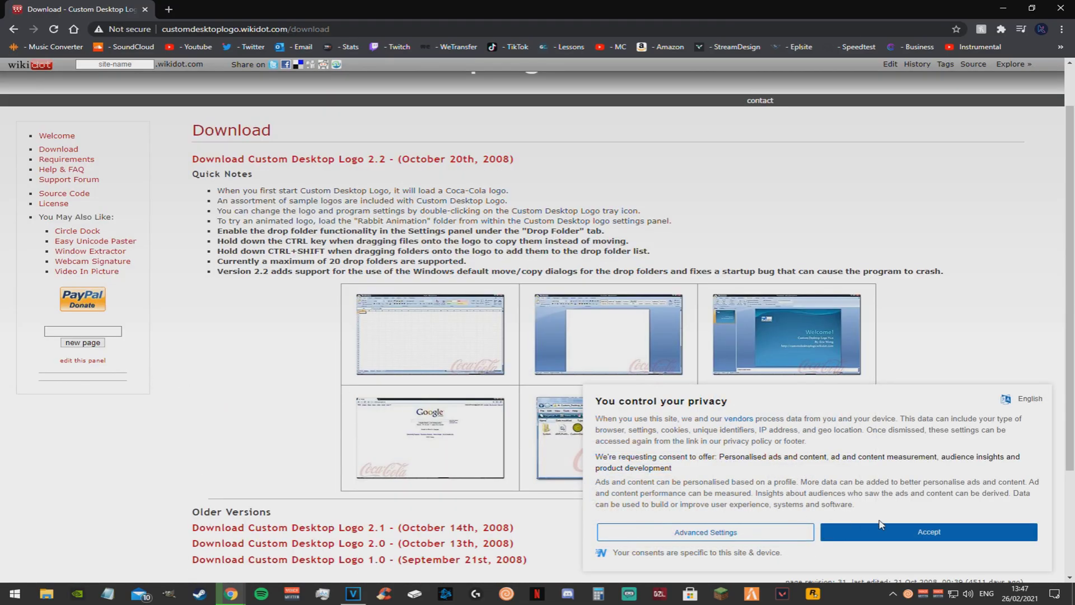
left_click(906, 532)
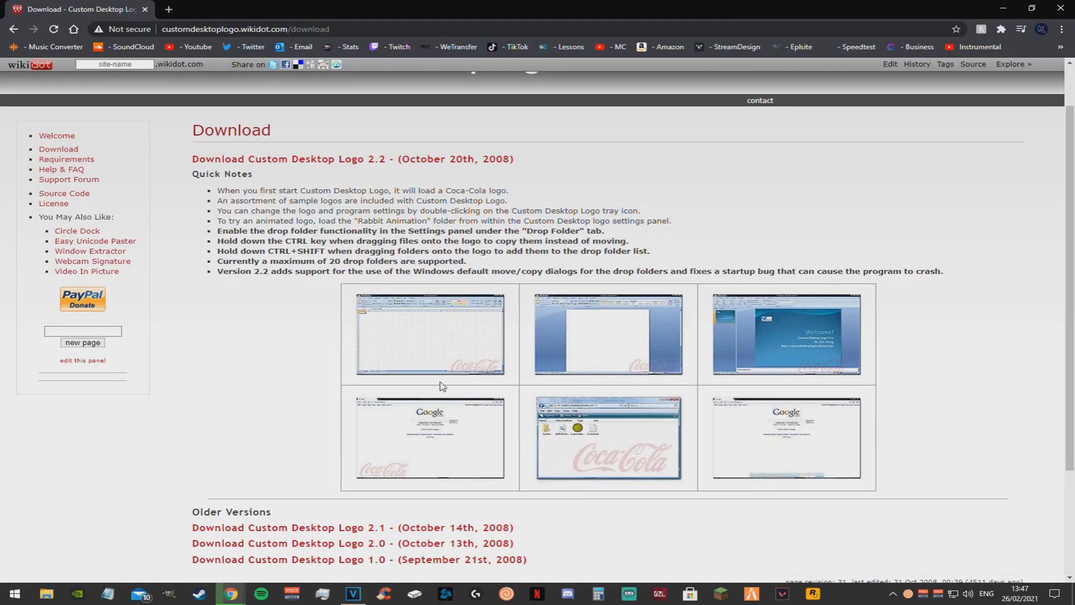
scroll(431, 381, "down", 2)
scroll(423, 375, "up", 3)
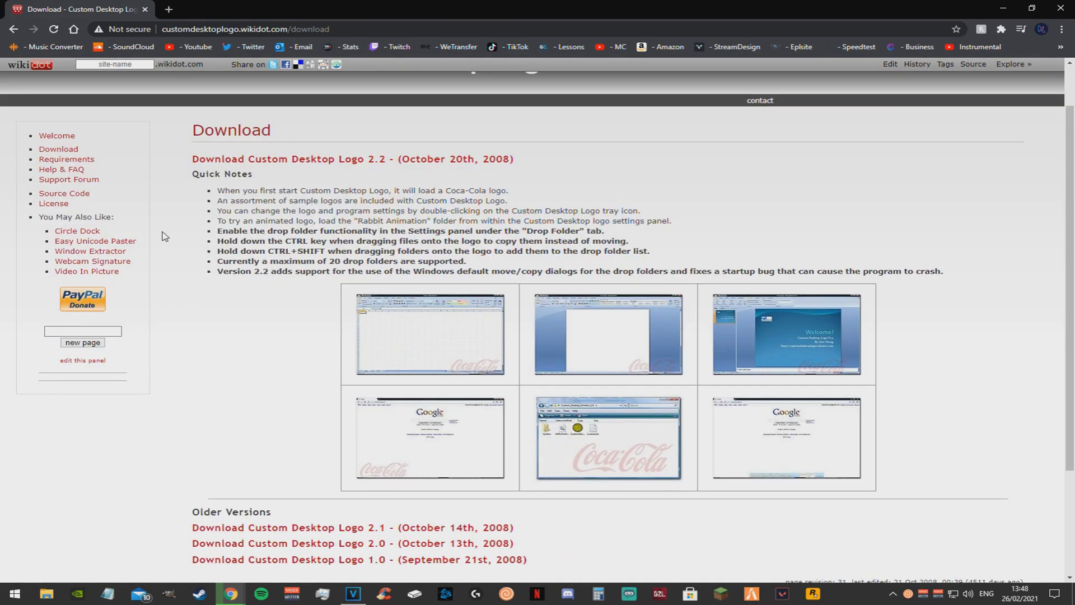
left_click(59, 148)
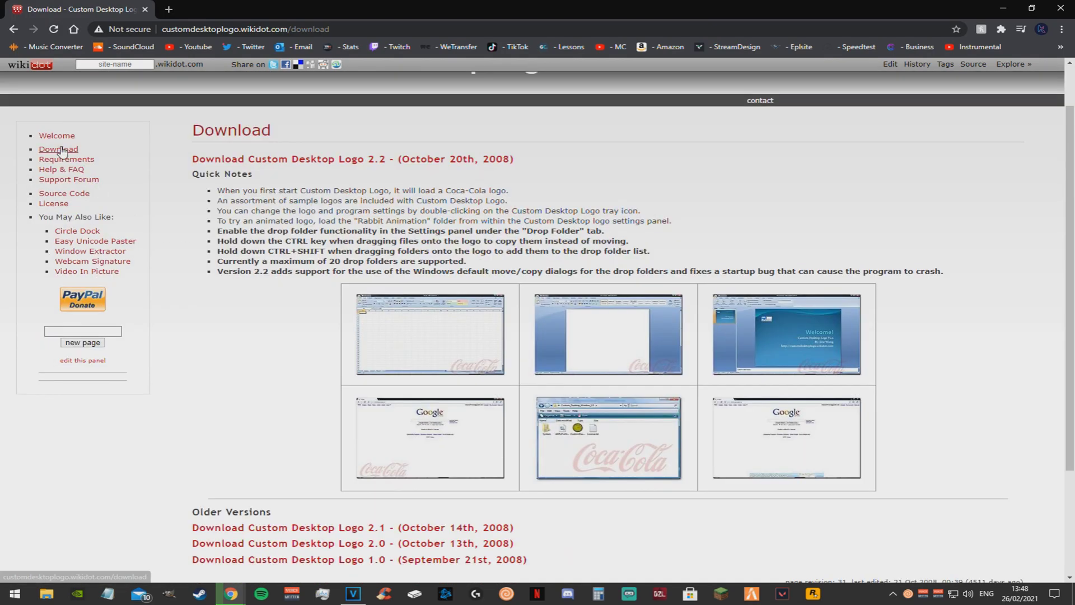
scroll(370, 226, "down", 3)
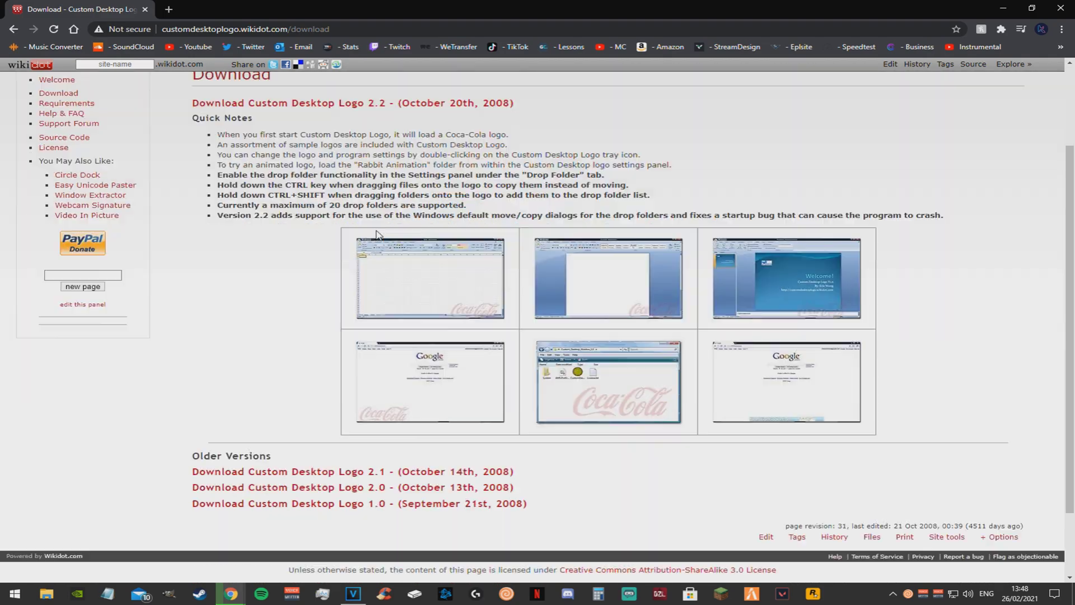
scroll(369, 226, "up", 3)
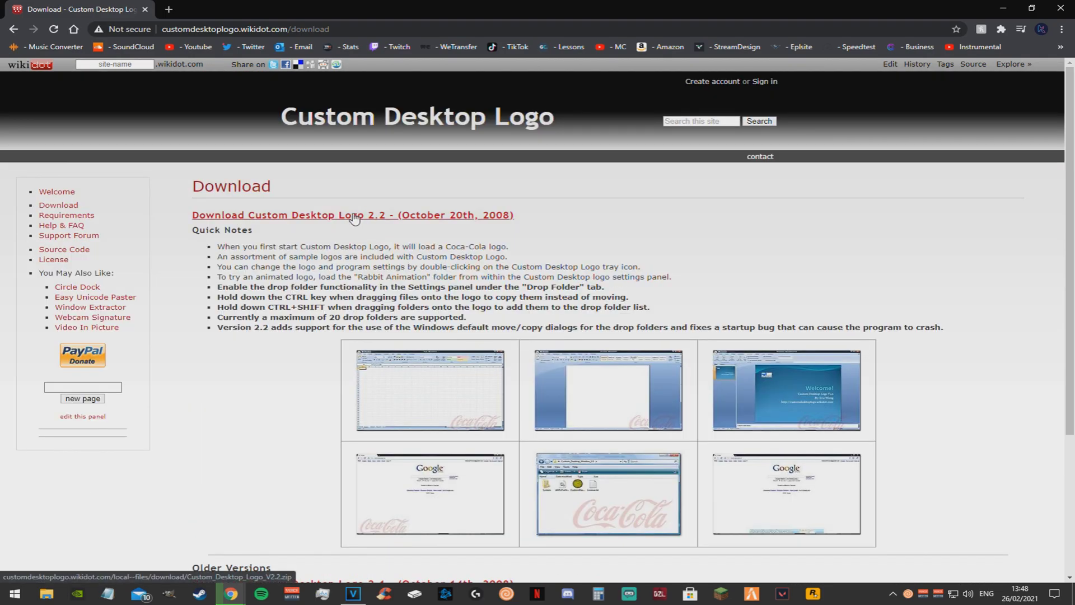
left_click(371, 221)
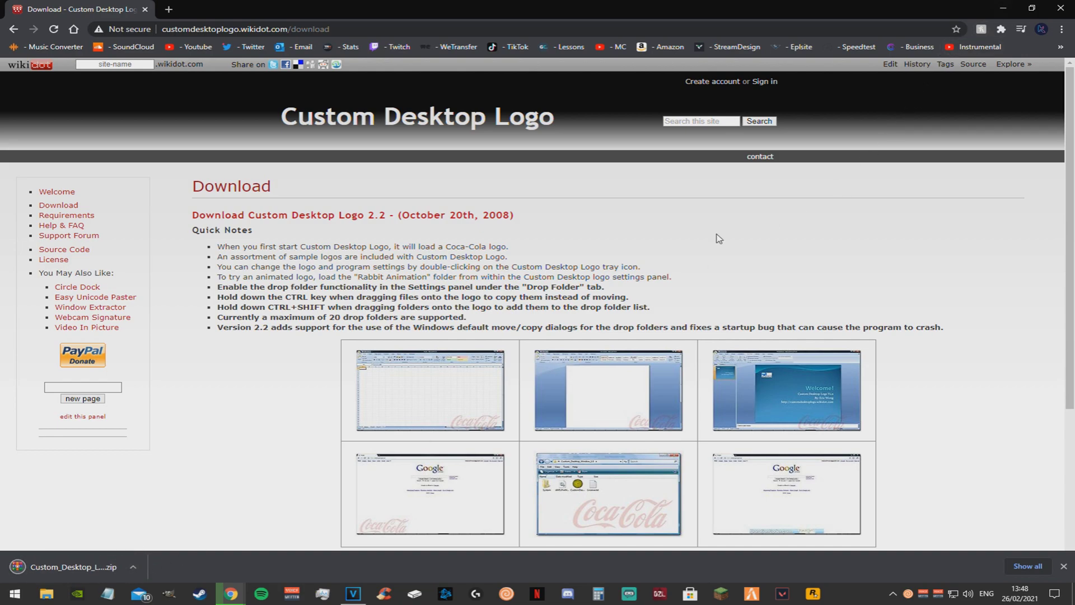
Show the downloaded zip in its folder and minimise Chrome
right_click(143, 557)
left_click(168, 529)
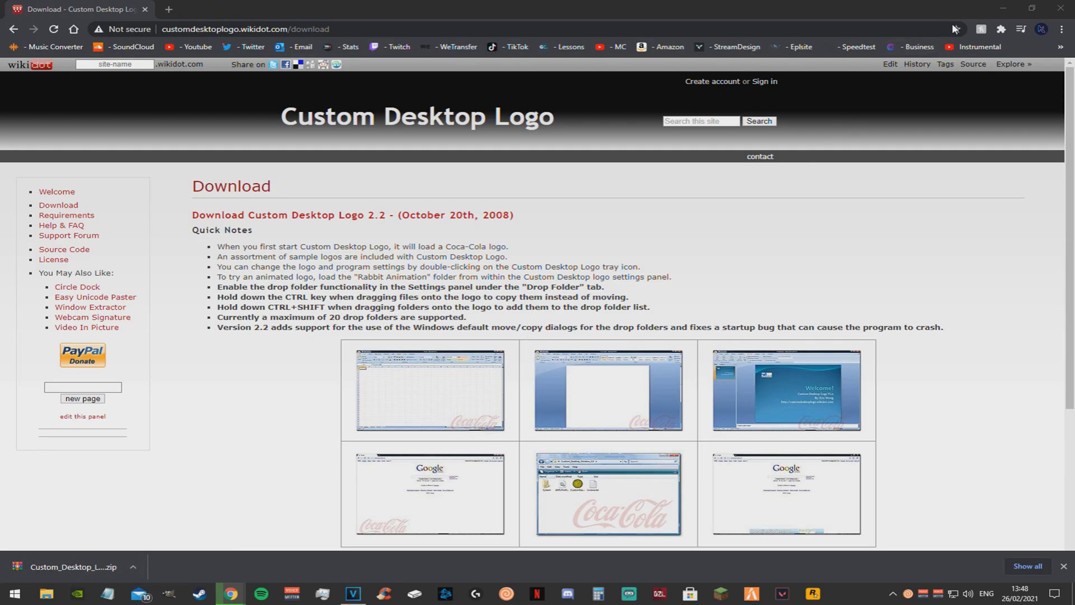
left_click(1004, 7)
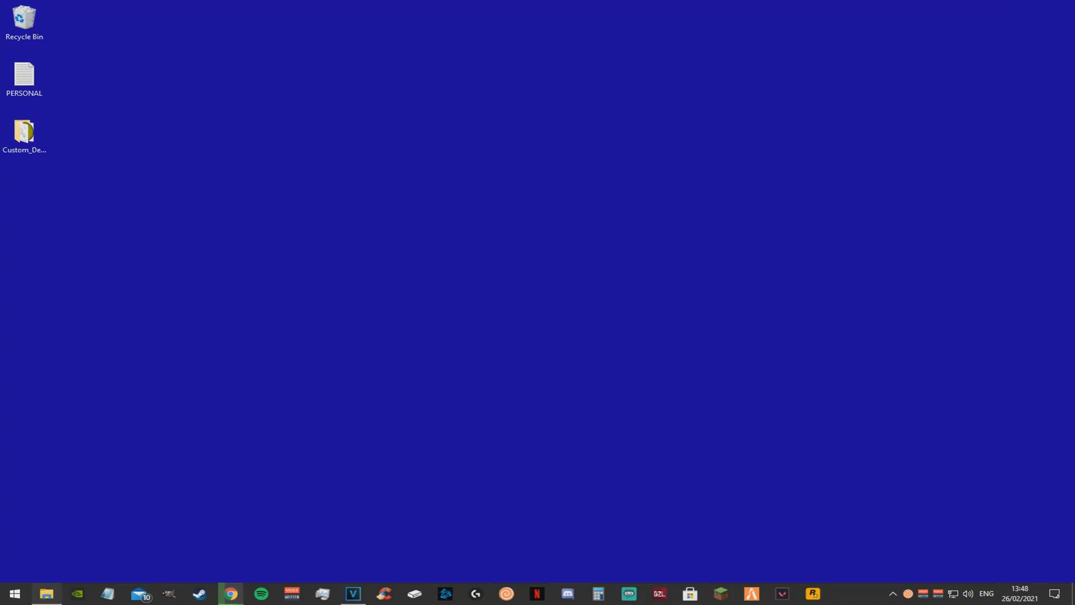
Put the zip on the desktop and extract it there, replacing all existing files
left_click_drag(649, 248, 219, 162)
right_click(224, 145)
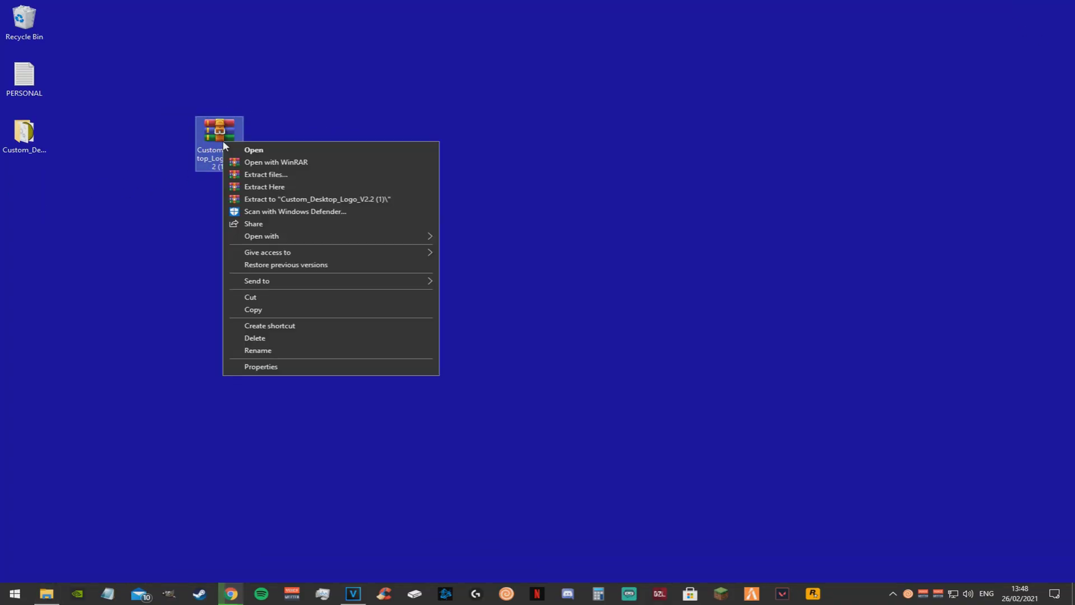
left_click(359, 188)
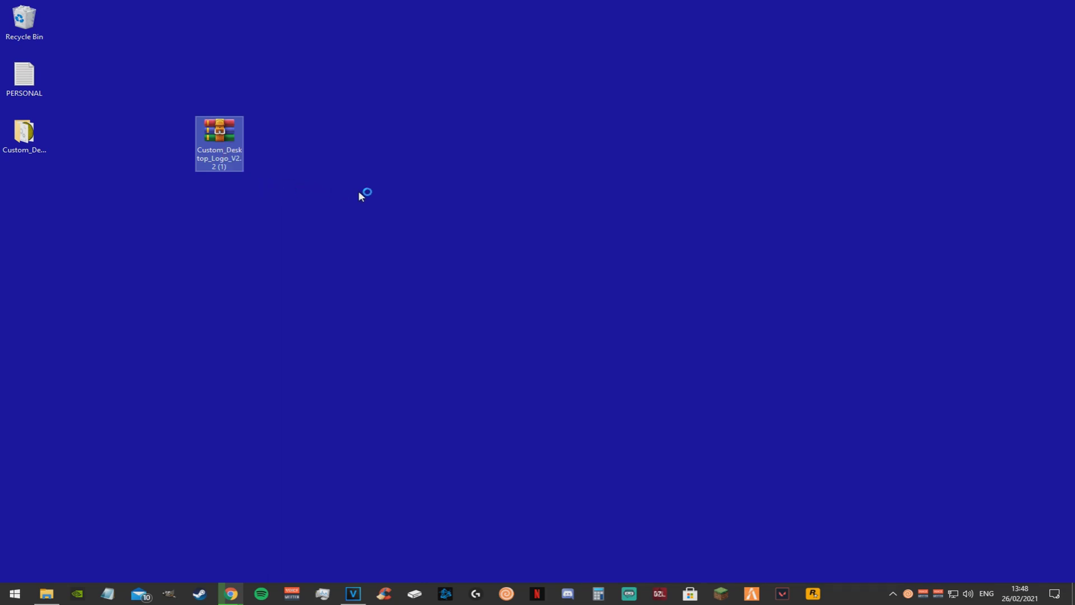
left_click(514, 364)
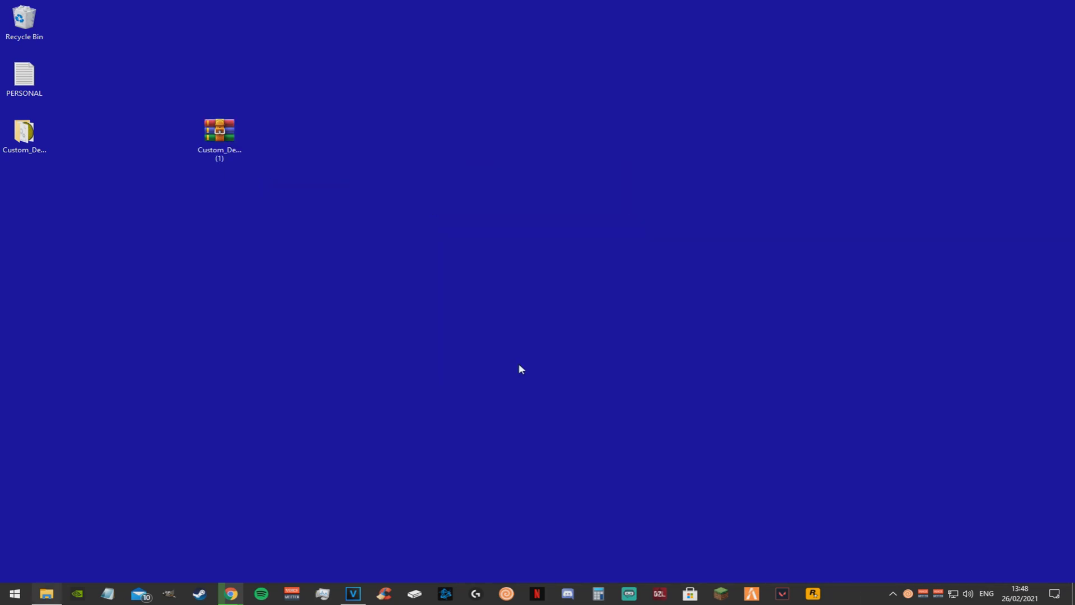
Run CustomDesktopLogo.exe from the Custom_Desktop_Logo_V2.2 folder and centre its settings window
left_click(226, 132)
double_click(226, 131)
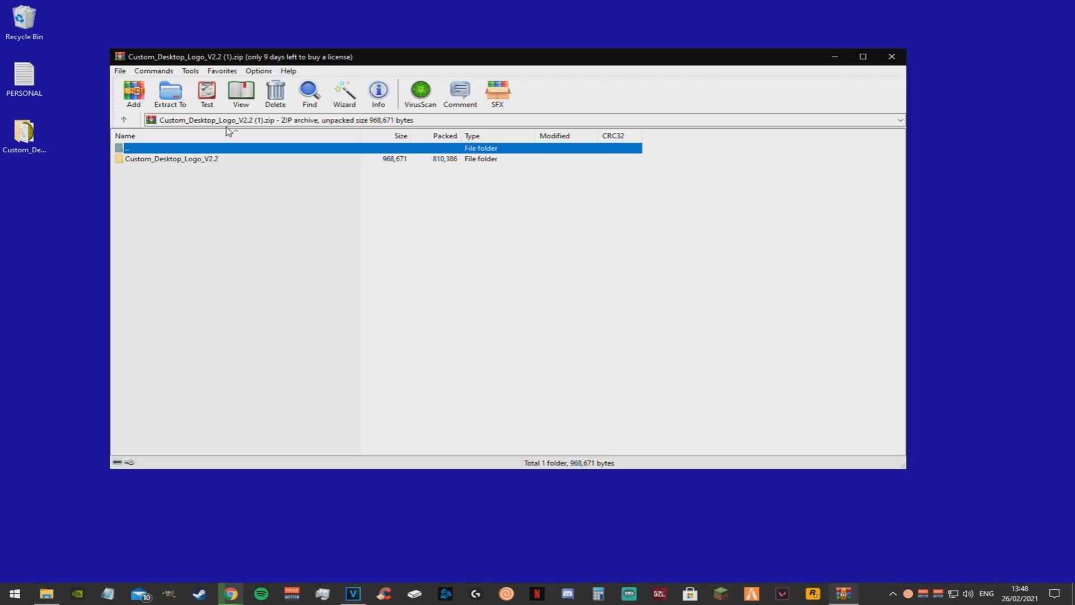
double_click(171, 159)
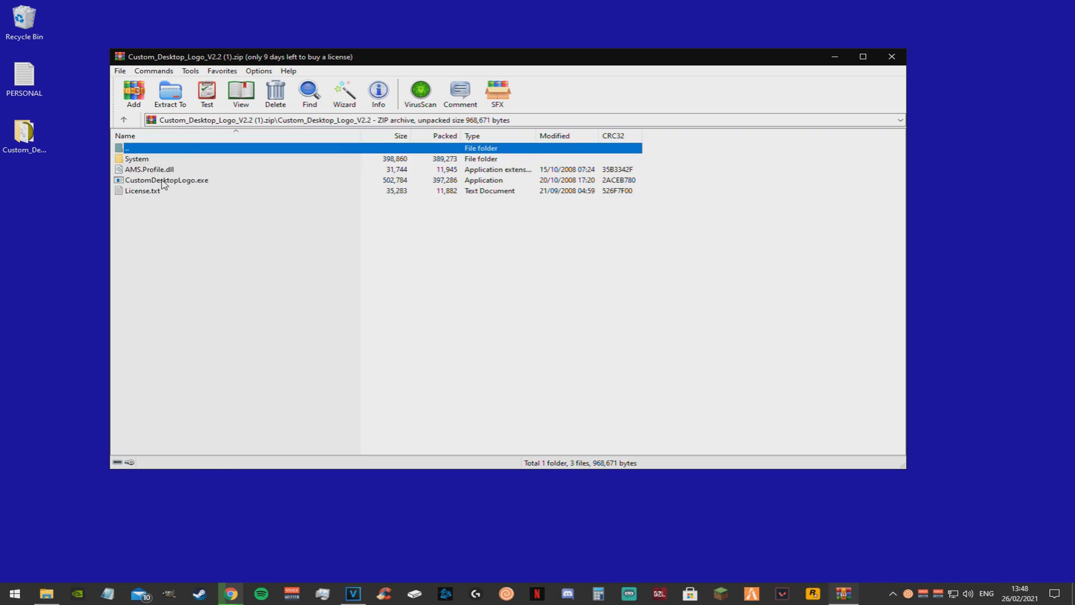
left_click(163, 181)
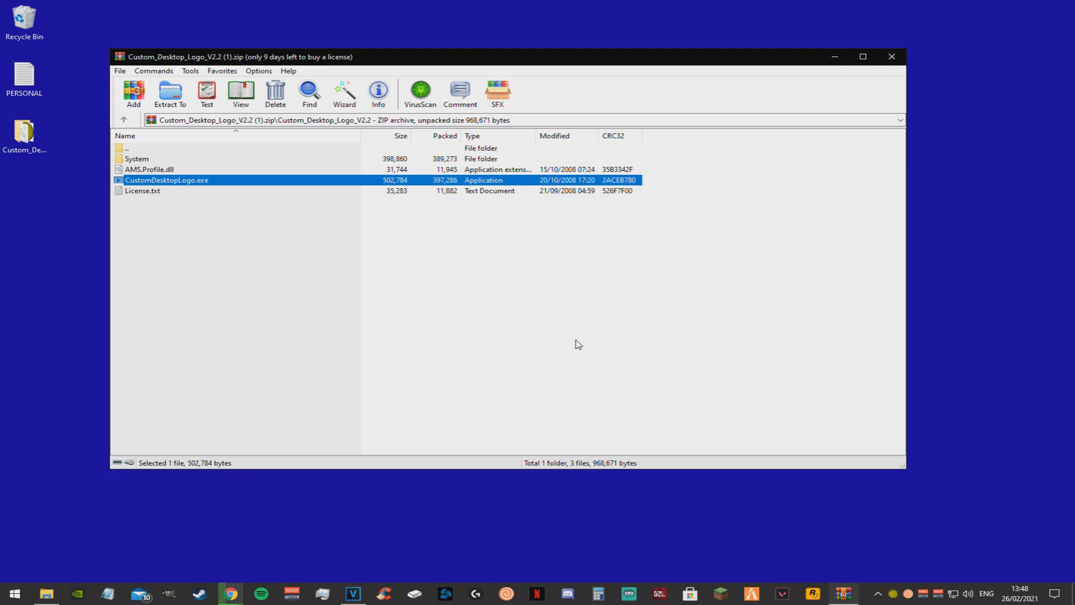
left_click(878, 594)
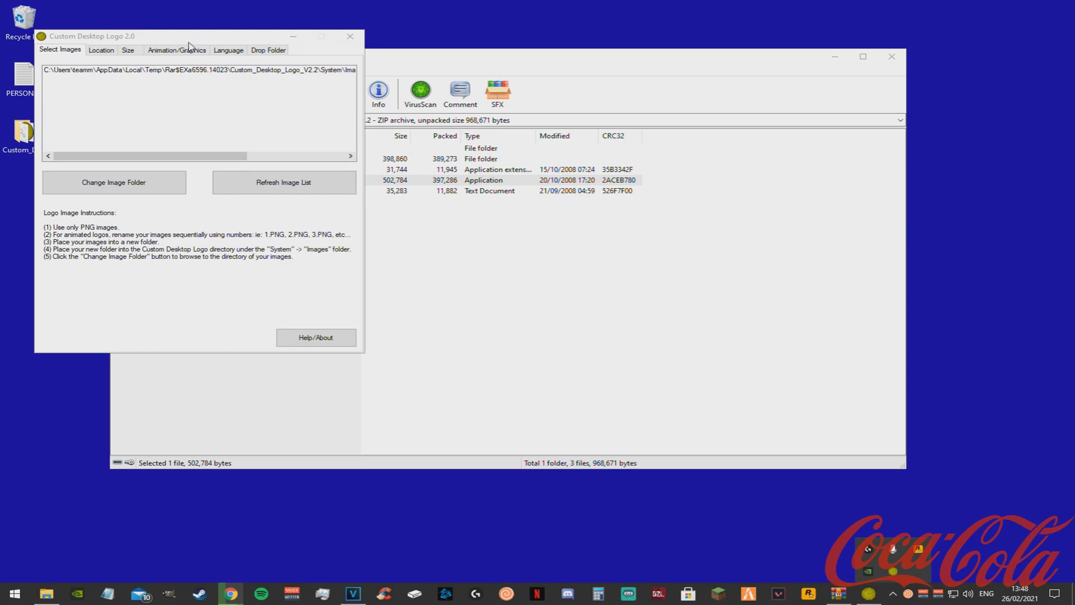
left_click_drag(189, 40, 463, 86)
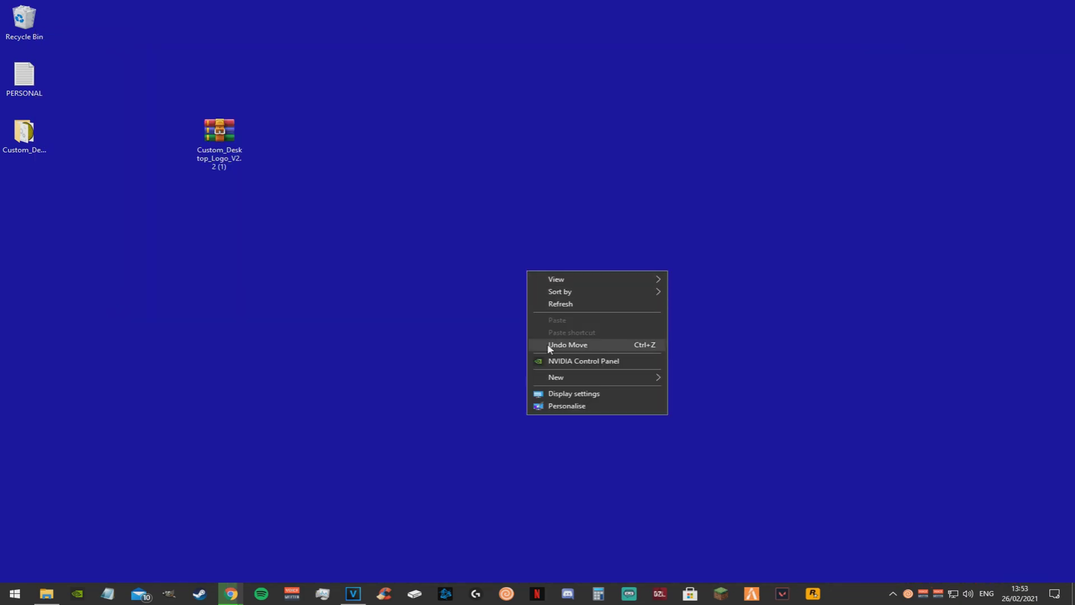
Create a new desktop folder keeping the default name New folder (2)
mouse_move(559, 375)
left_click(700, 379)
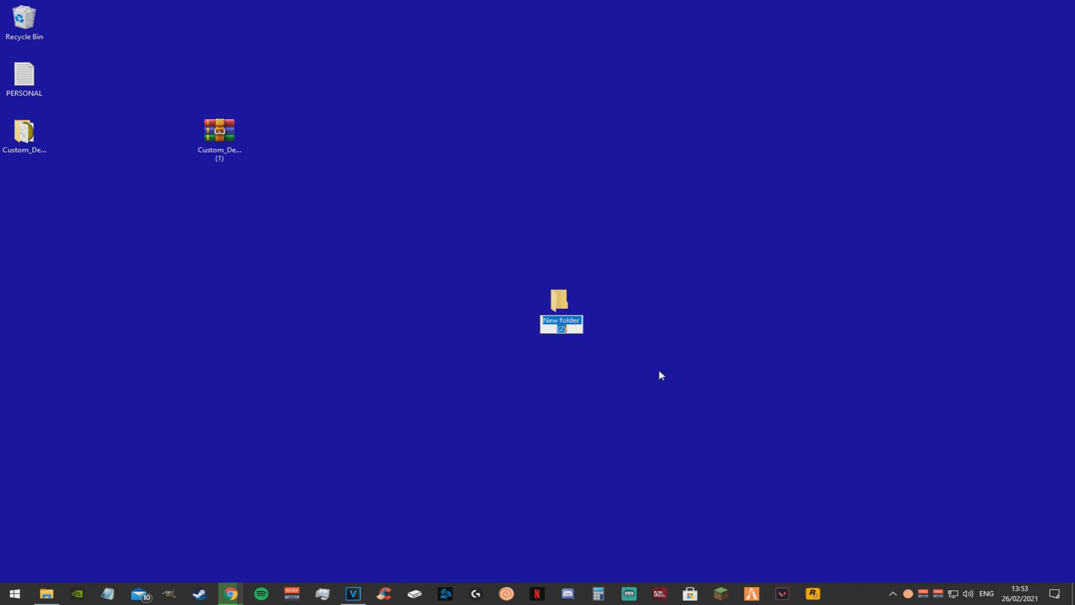
key("Return")
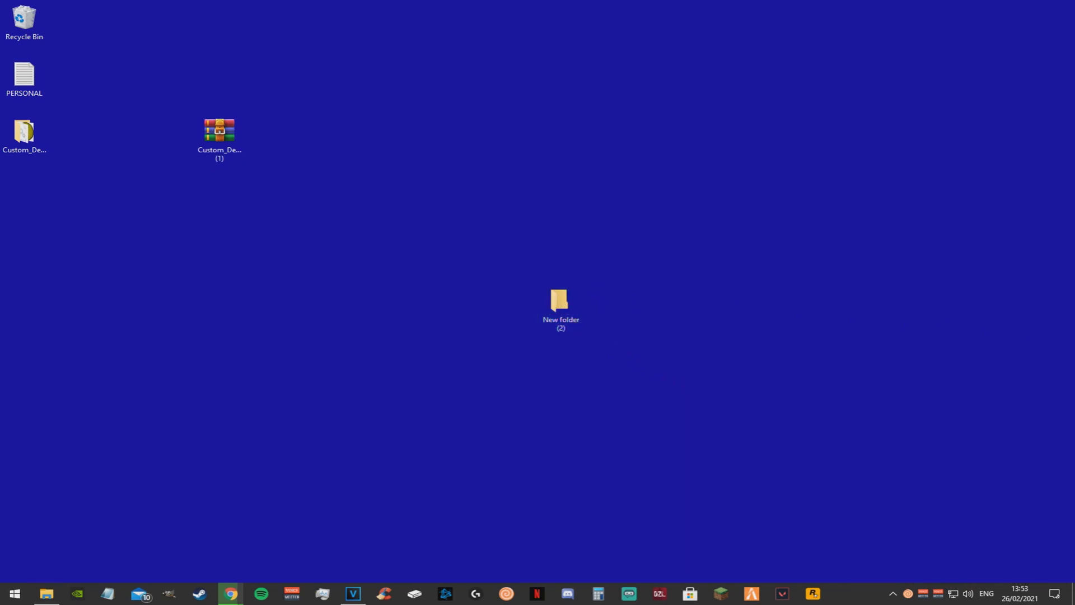
mouse_move(562, 325)
left_mouse_down()
mouse_move(557, 280)
mouse_move(573, 308)
left_mouse_up()
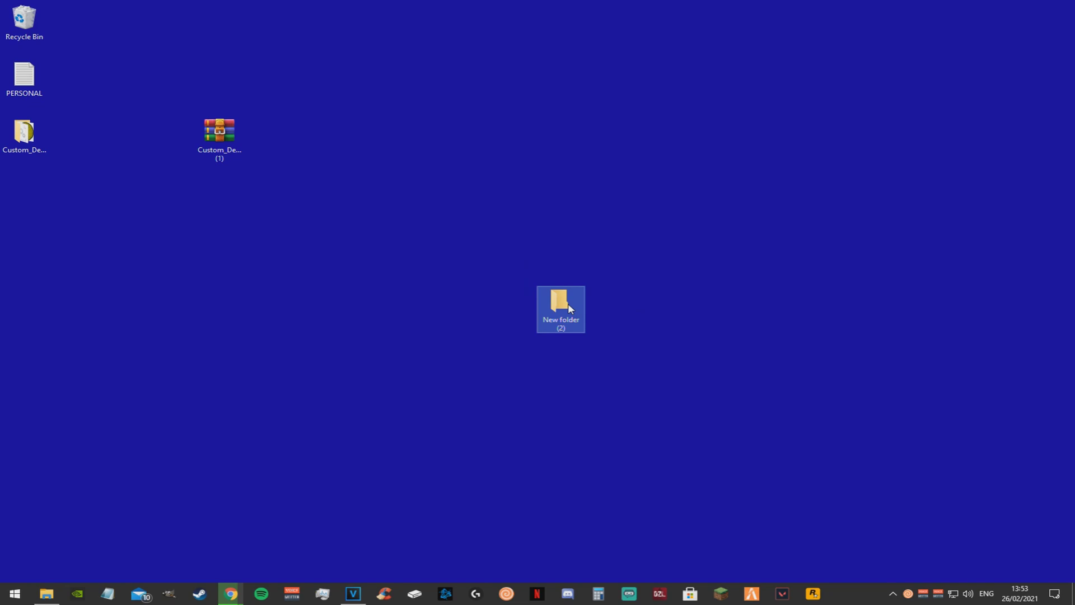
left_click(822, 258)
Search 'custom' from Start and launch Custom Desktop Logo
key("super")
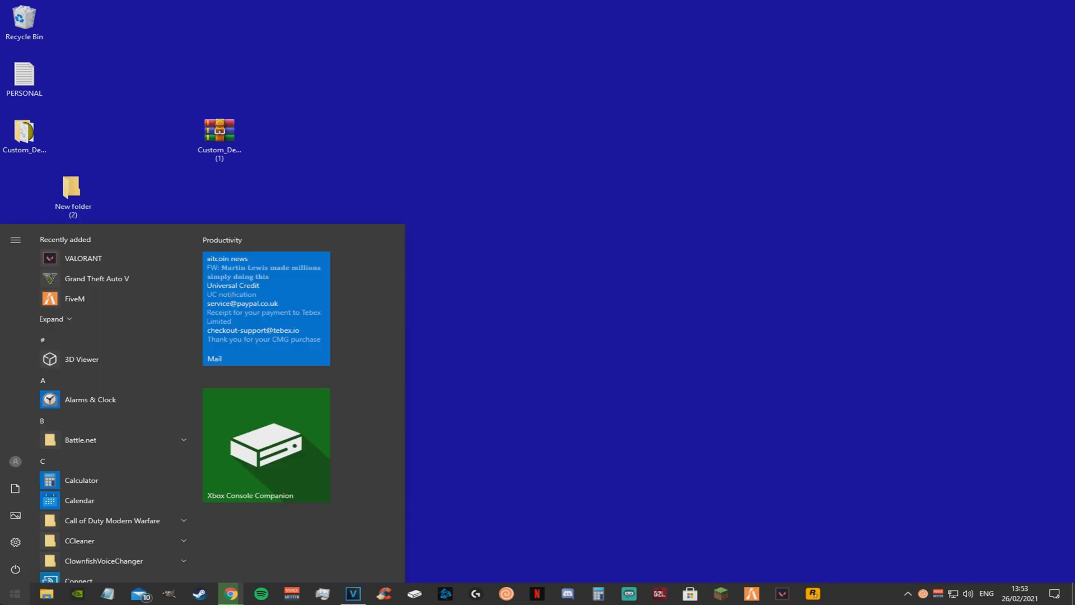
type("custom")
key("Return")
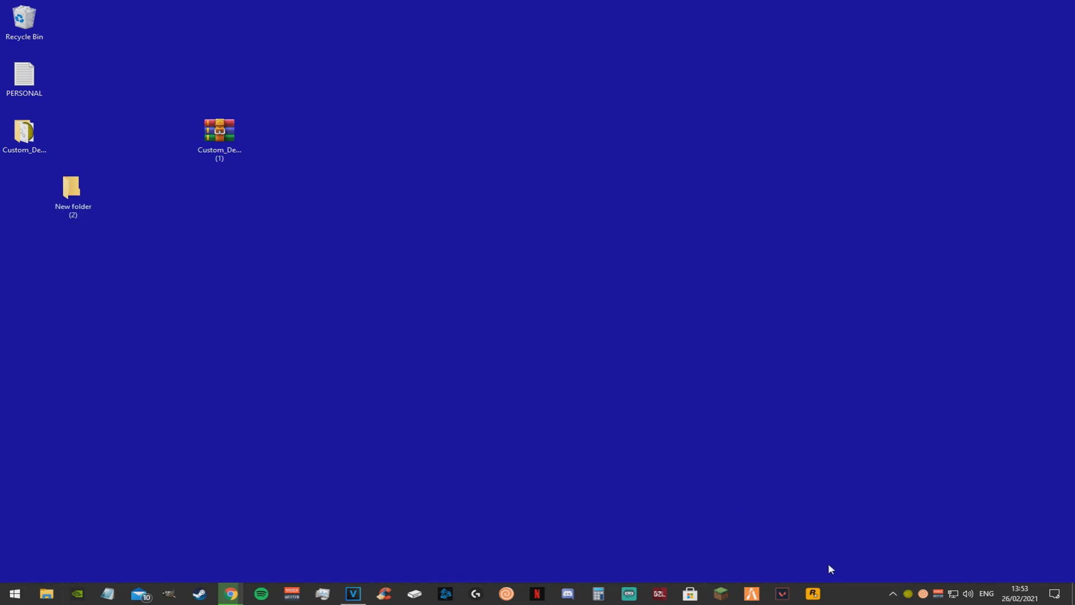
Switch Custom Desktop Logo's image folder to New folder so it loads the red circle
right_click(908, 593)
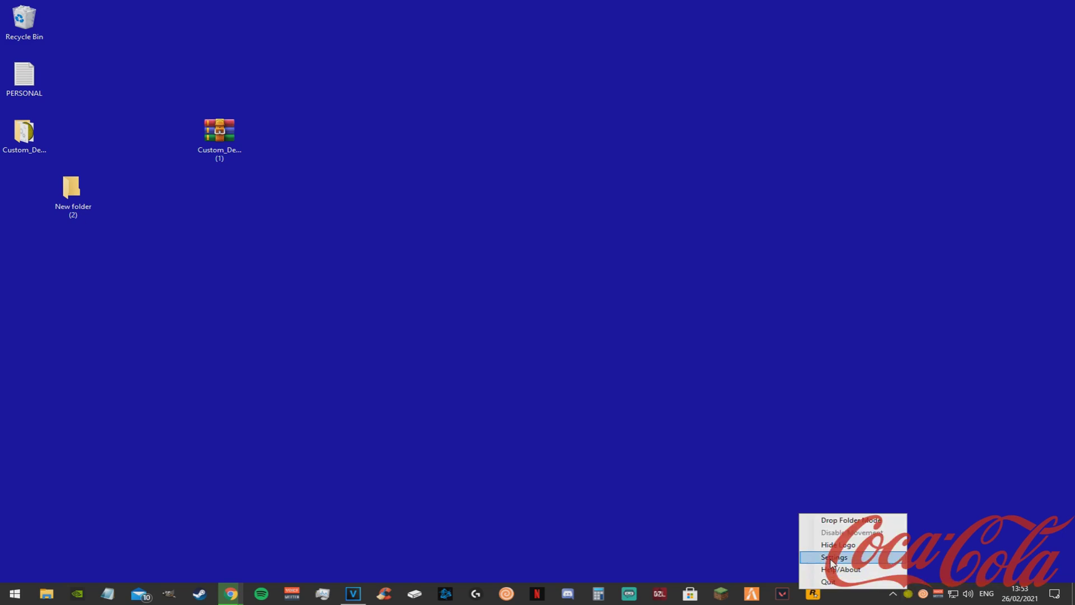
left_click(831, 557)
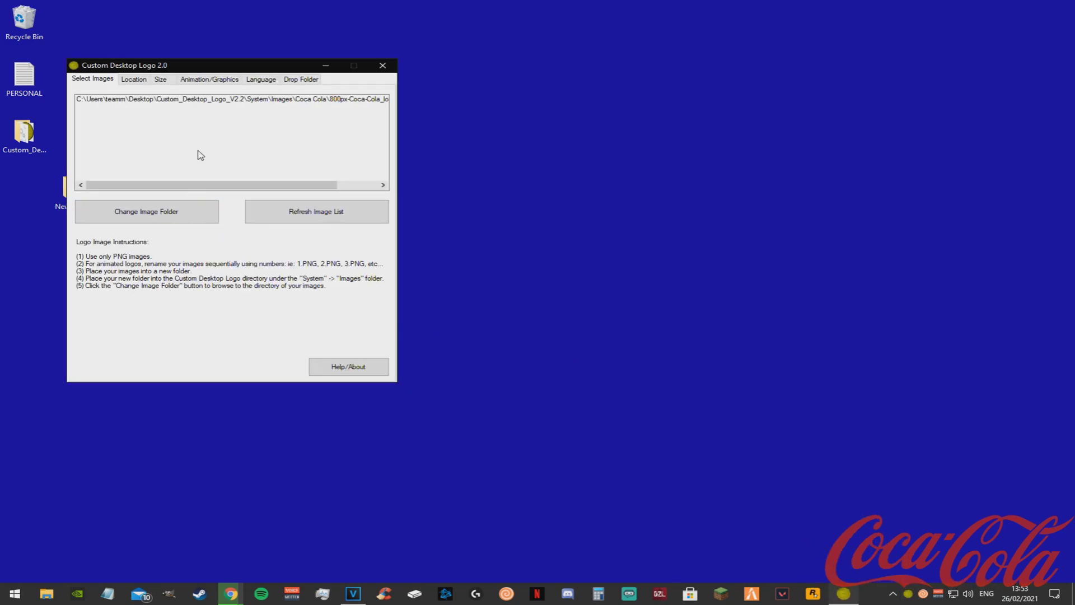
left_click(180, 209)
left_click(464, 300)
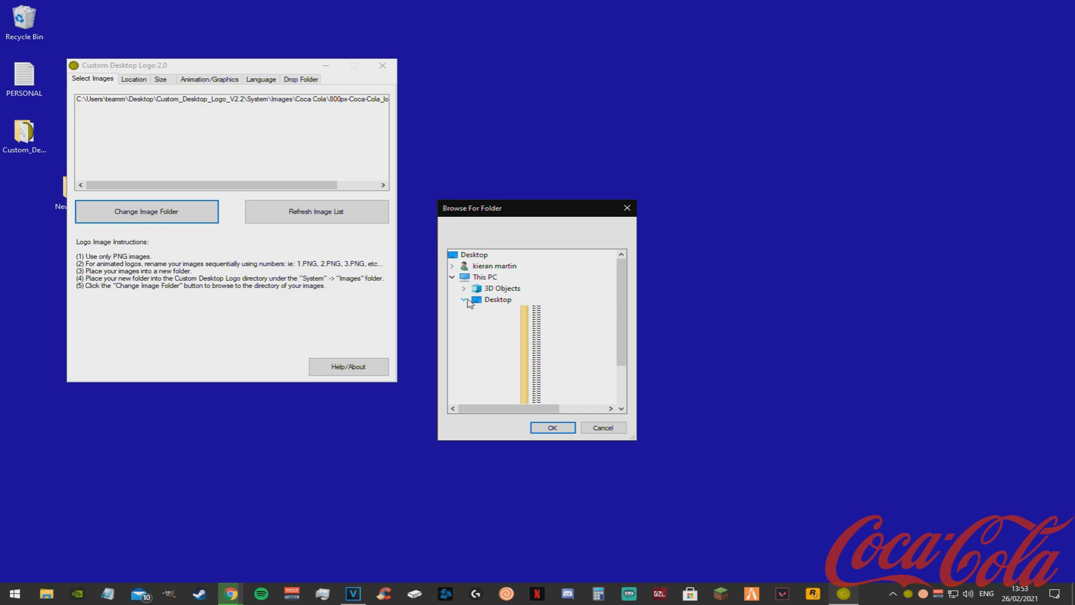
left_click(465, 300)
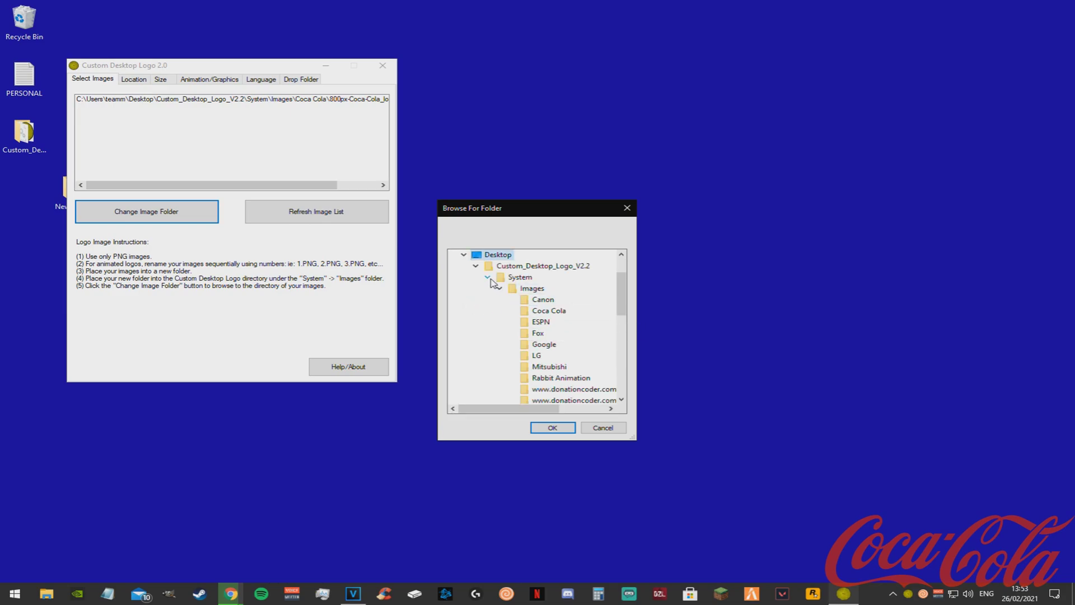
left_click(476, 266)
left_click(514, 277)
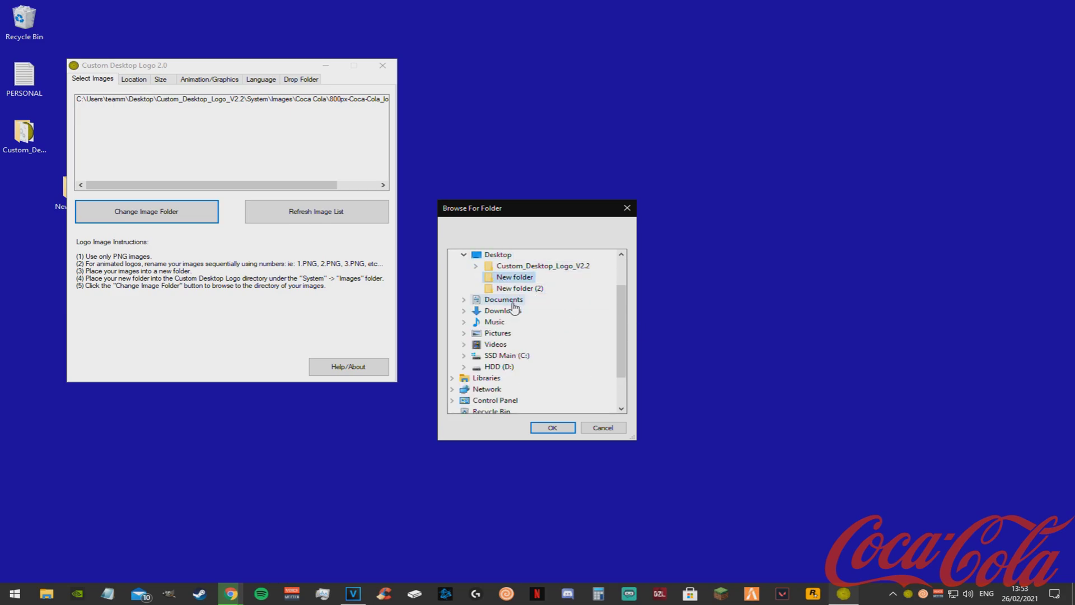
left_click(553, 427)
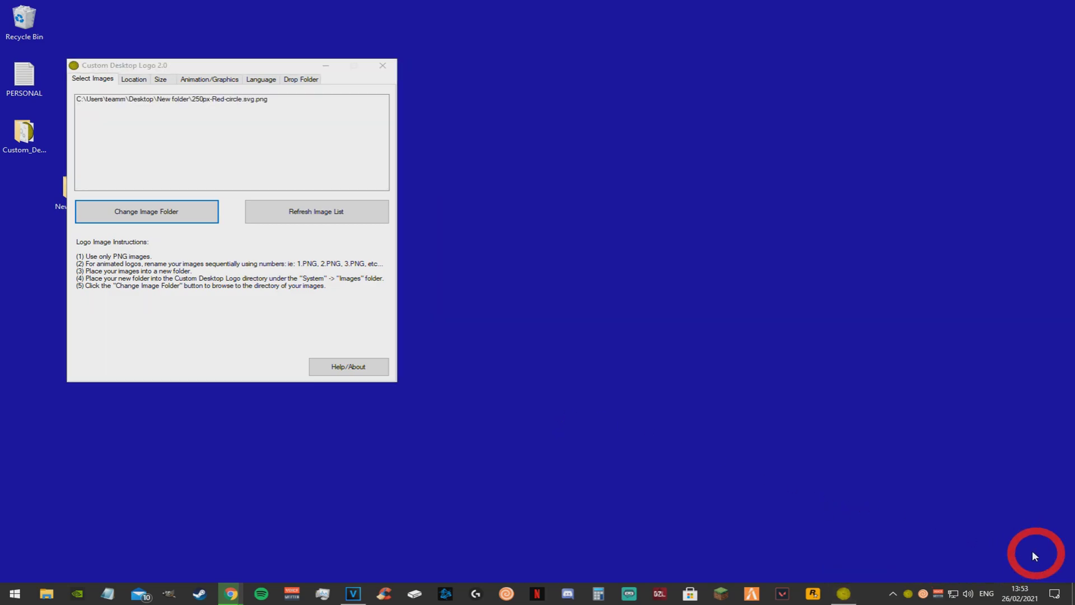
Shrink the red circle logo to 0.09 scale
left_click(147, 81)
left_click(161, 79)
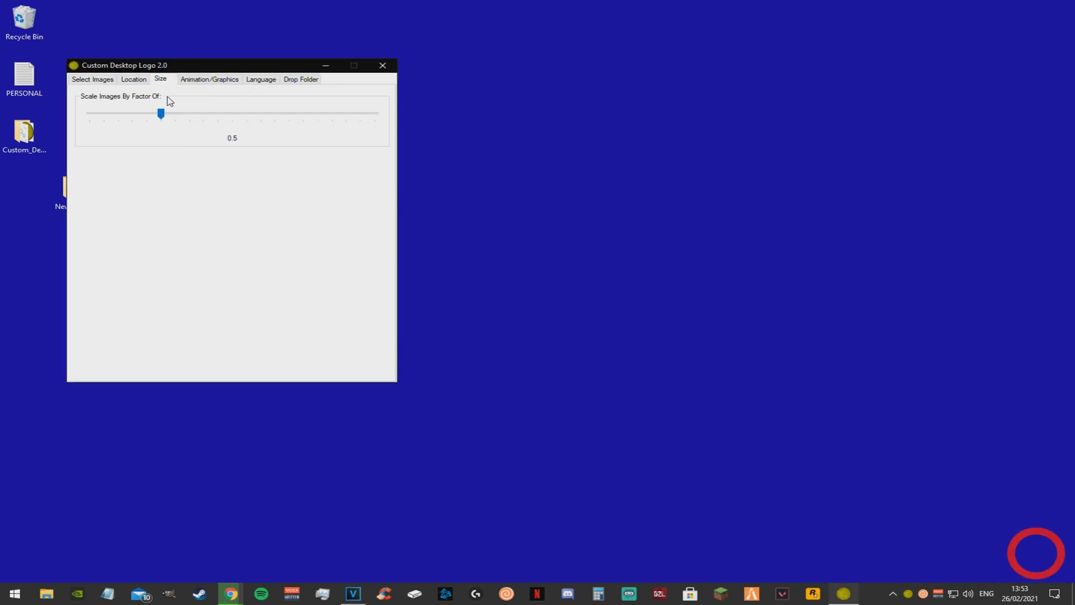
left_click_drag(123, 117, 109, 118)
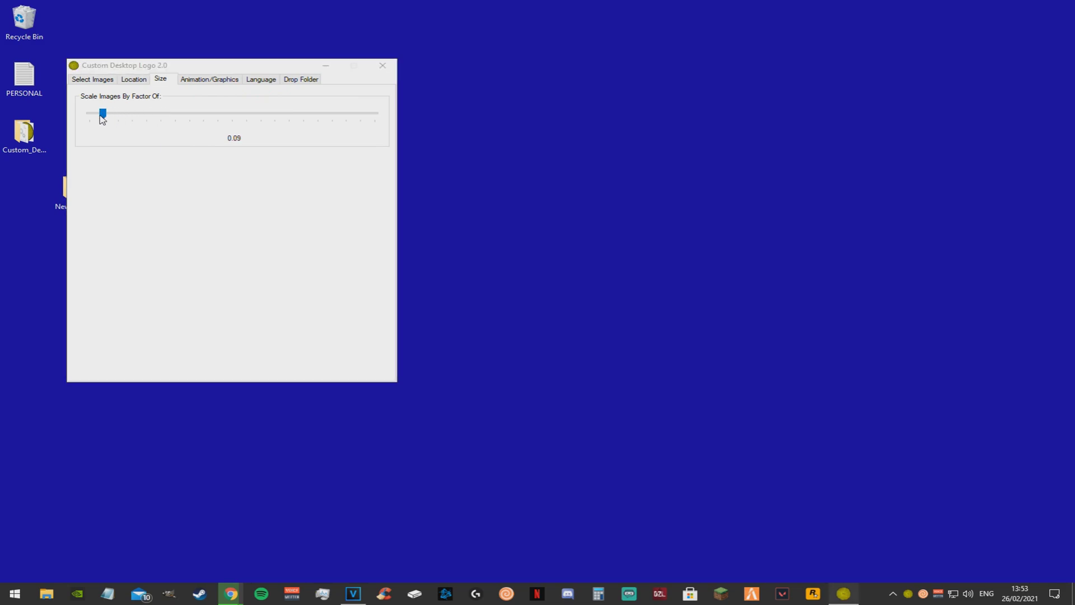
Set the logo's z-level to Normal and show it on All But Primary monitors
left_click(134, 79)
left_click_drag(224, 65, 259, 63)
left_click(124, 127)
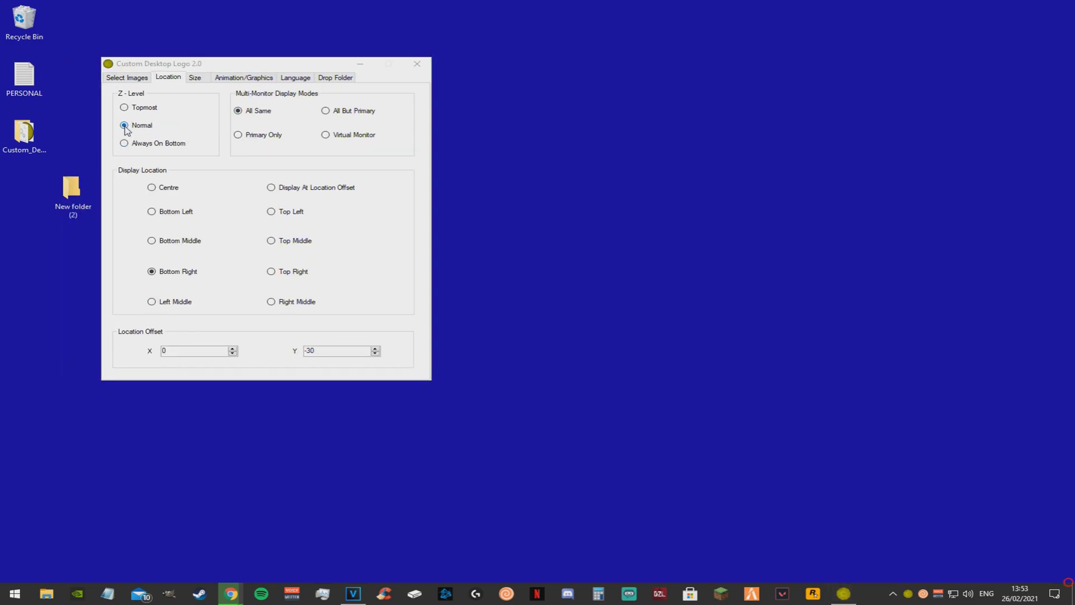
left_click(328, 112)
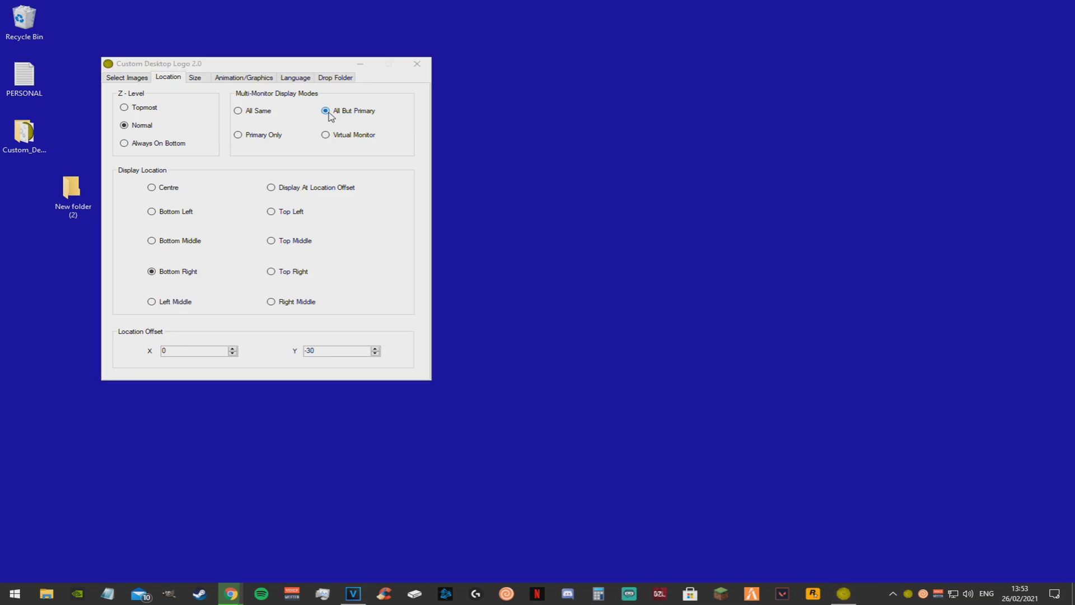